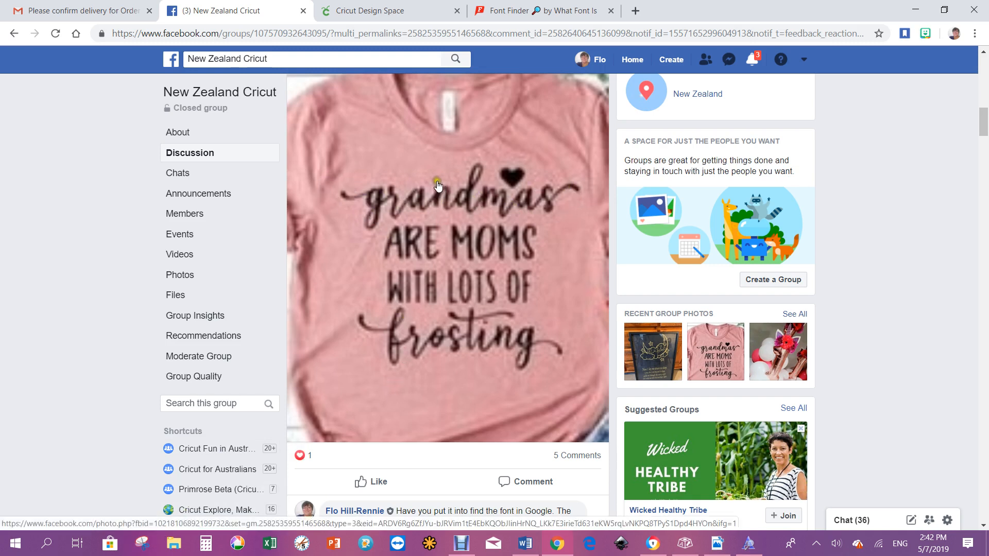
# - Switch to the What Font Is website and look over its image-based font finder page
pyautogui.click(504, 15)
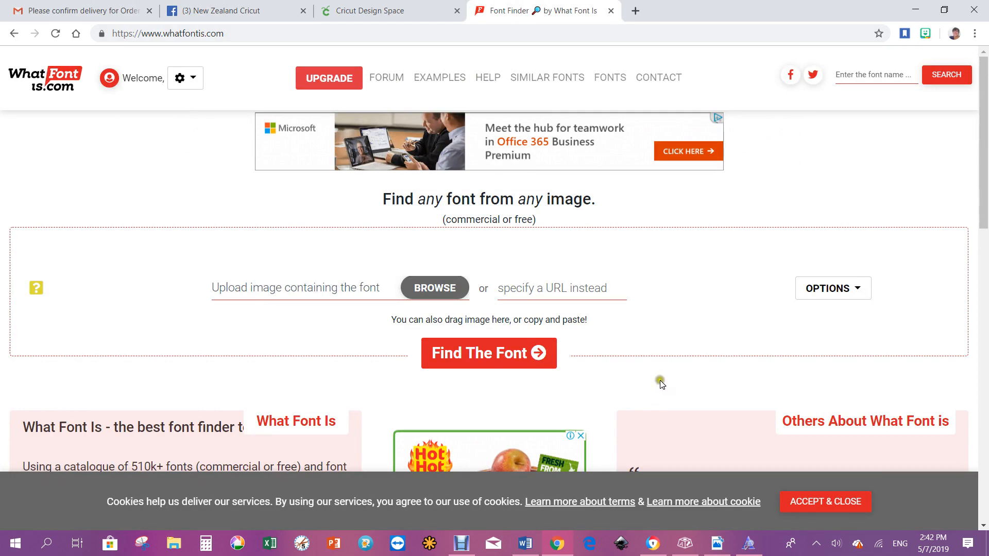
pyautogui.scroll(-5, 655, 388)
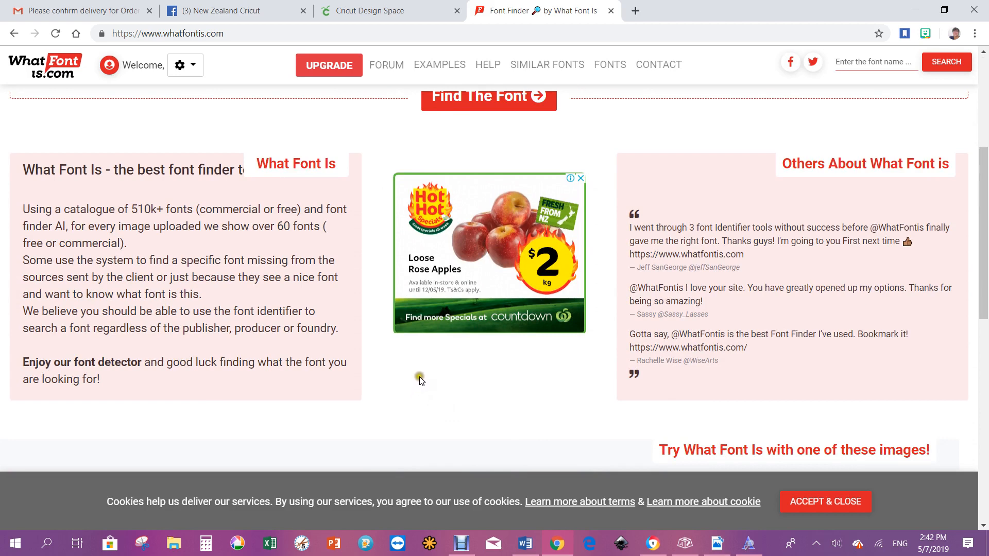
pyautogui.scroll(5, 425, 372)
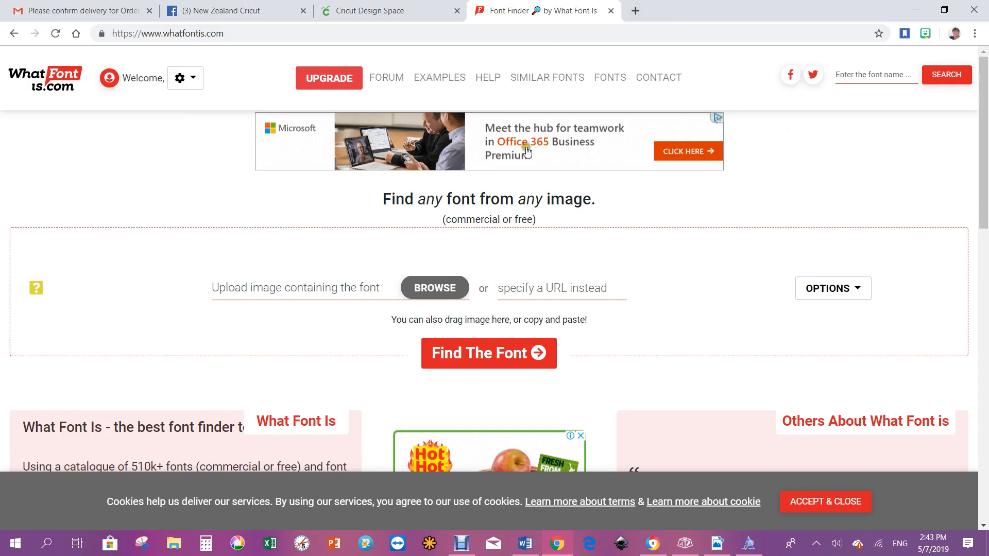
# - Switch to Cricut Design Space and add the text "Sweet" to the blank canvas
pyautogui.click(359, 15)
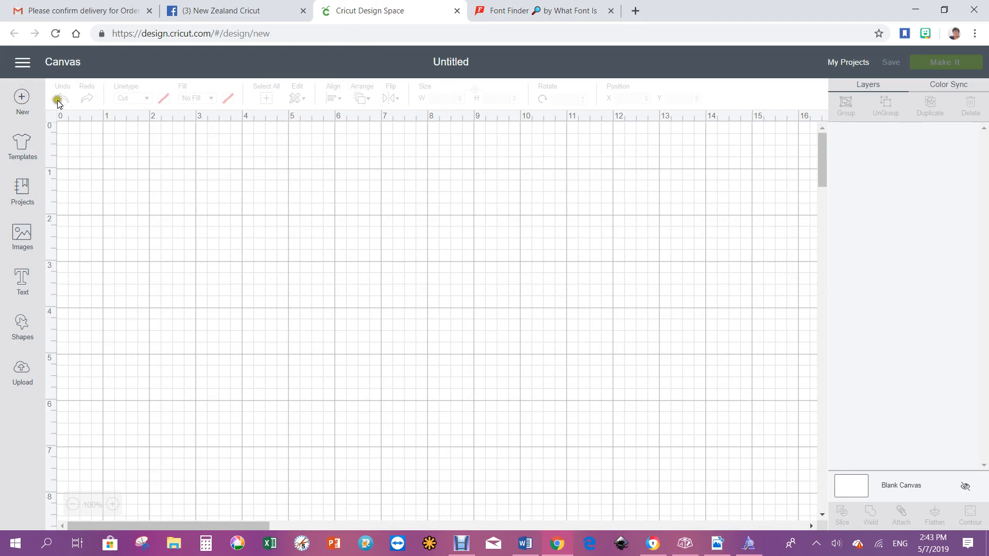
pyautogui.click(23, 281)
pyautogui.click(280, 368)
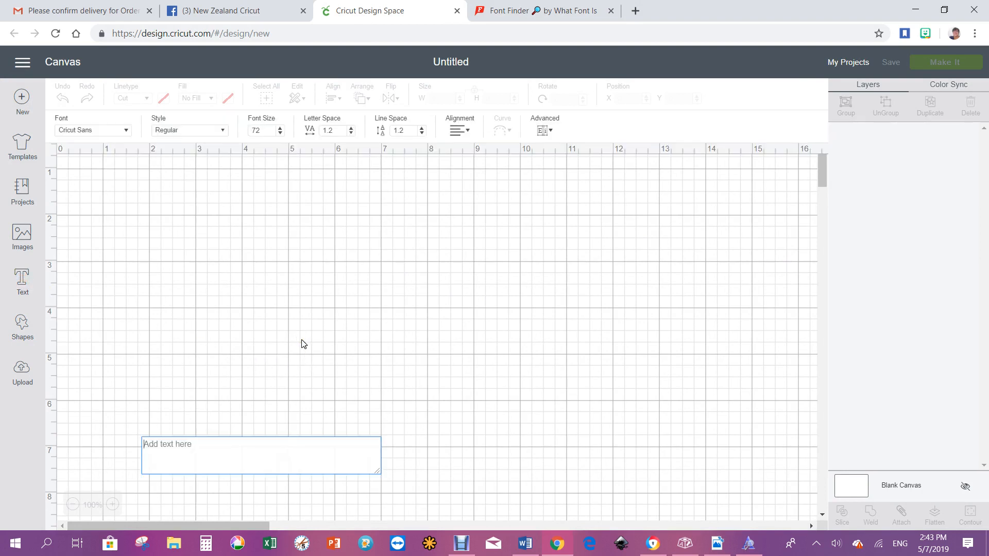
pyautogui.write('Sweet')
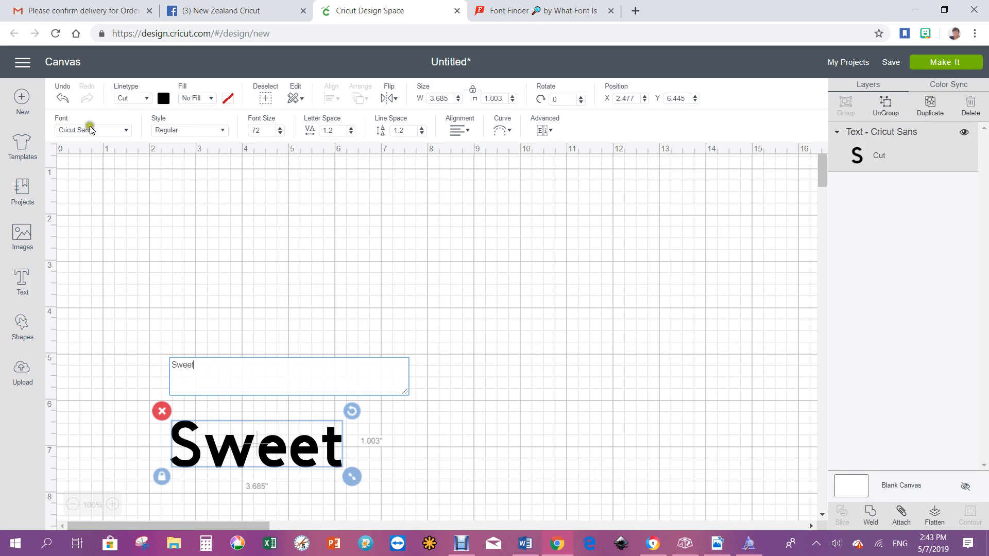
# - Search the font list for "sweet" and look through the matching fonts for Sweet Peony
pyautogui.click(125, 131)
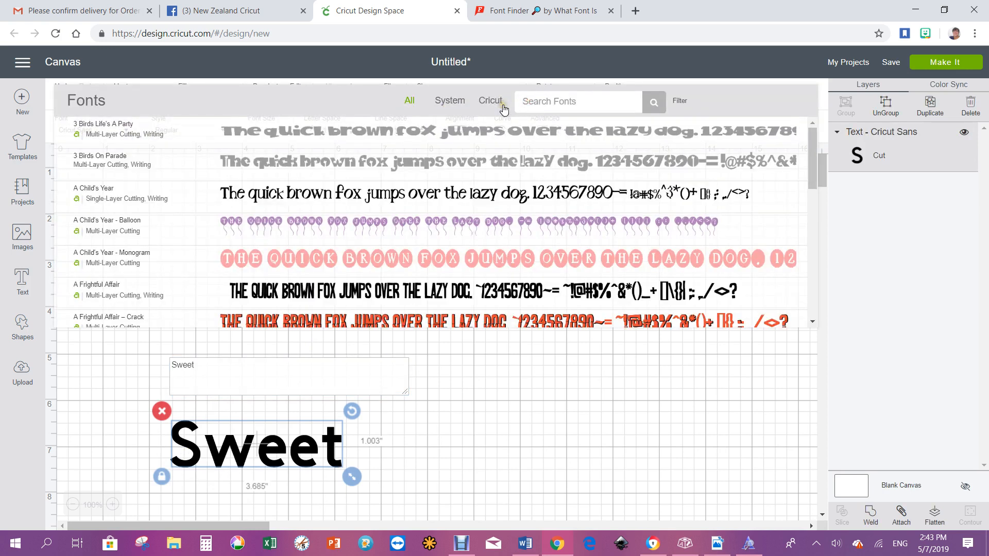
pyautogui.write('sweet')
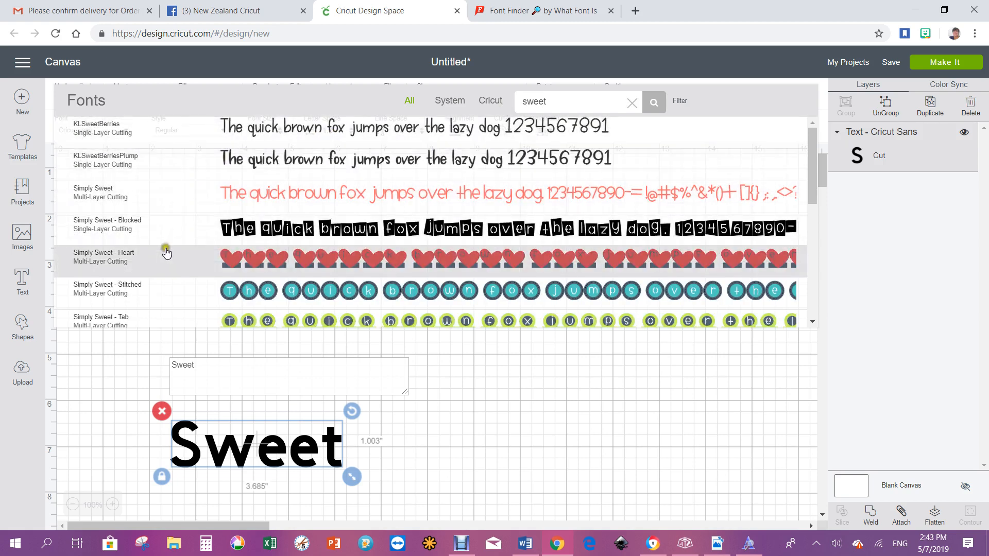
pyautogui.scroll(-4, 168, 255)
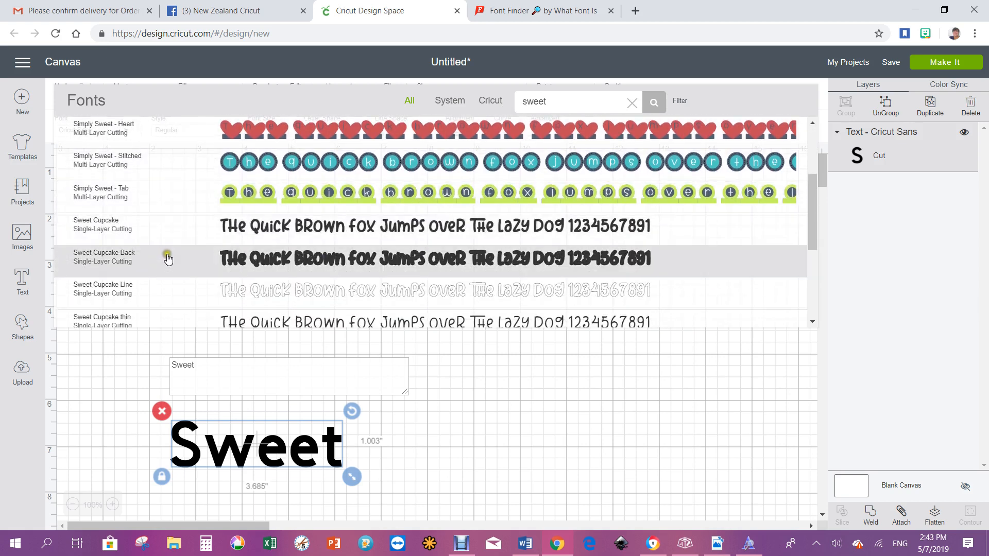
pyautogui.scroll(-2, 168, 259)
pyautogui.scroll(-4, 169, 260)
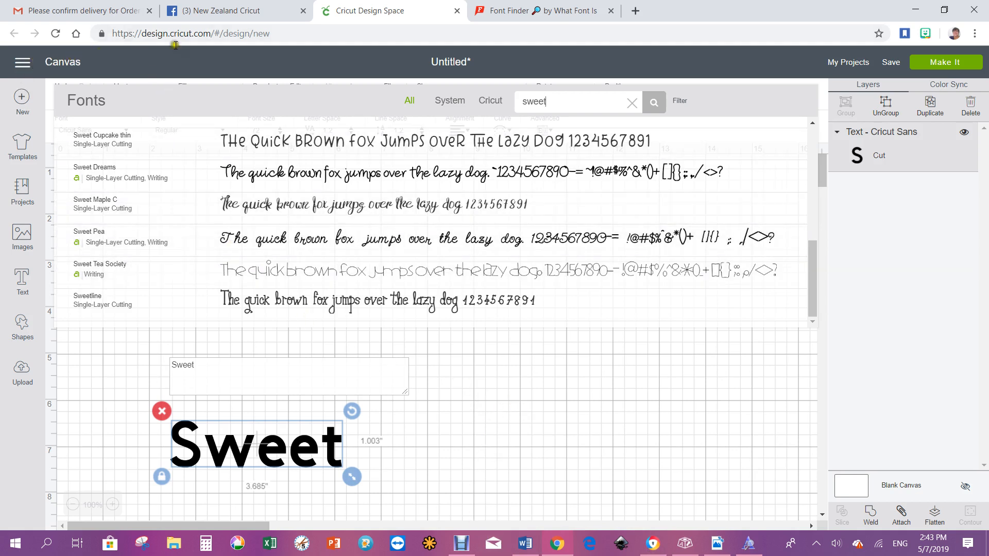
# - Sign out of Design Space without saving the project and sign back in with the stored credentials
pyautogui.click(23, 63)
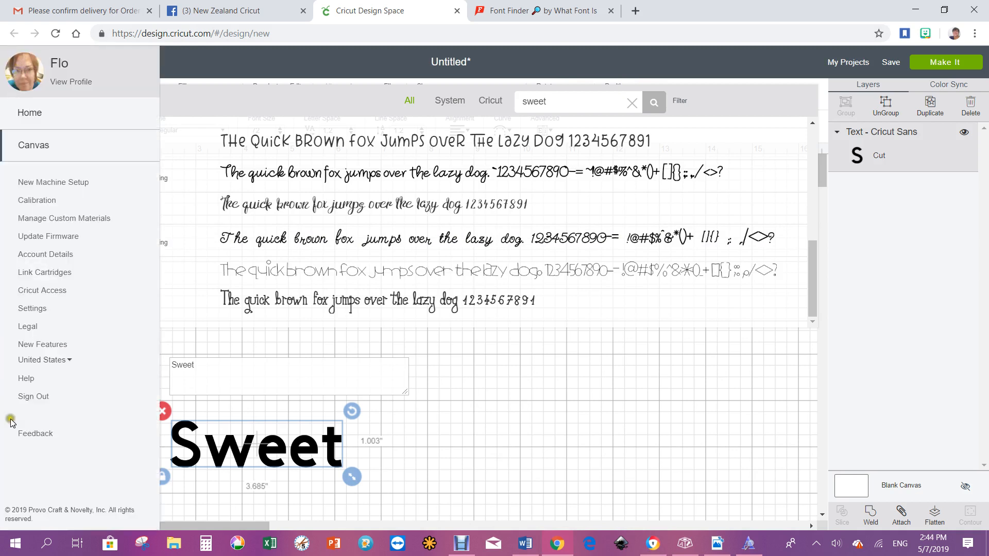
pyautogui.click(32, 397)
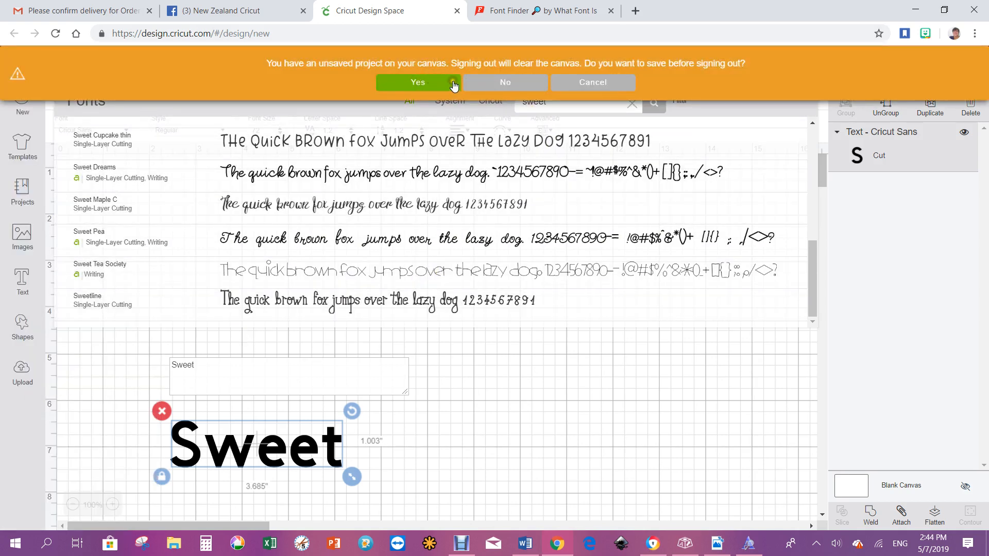
pyautogui.click(505, 82)
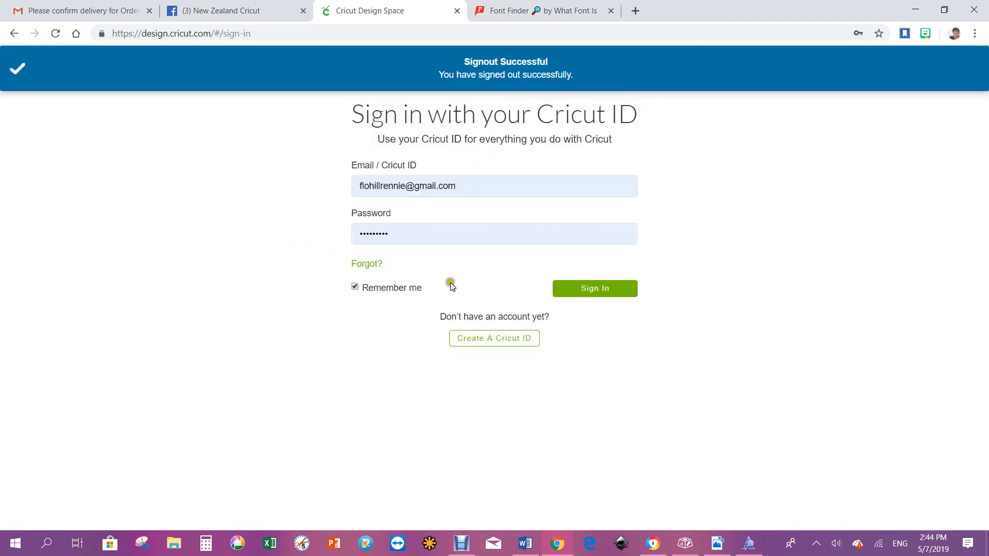
pyautogui.click(585, 289)
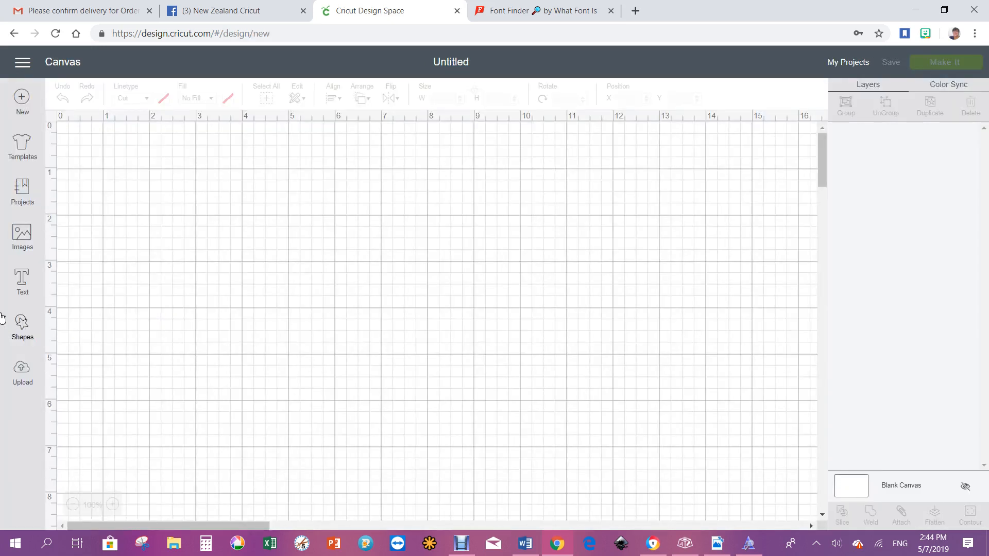
# - Add the text "sweet" to the canvas, search the fonts for "sweet peony" and apply the Sweet Peony font
pyautogui.click(22, 281)
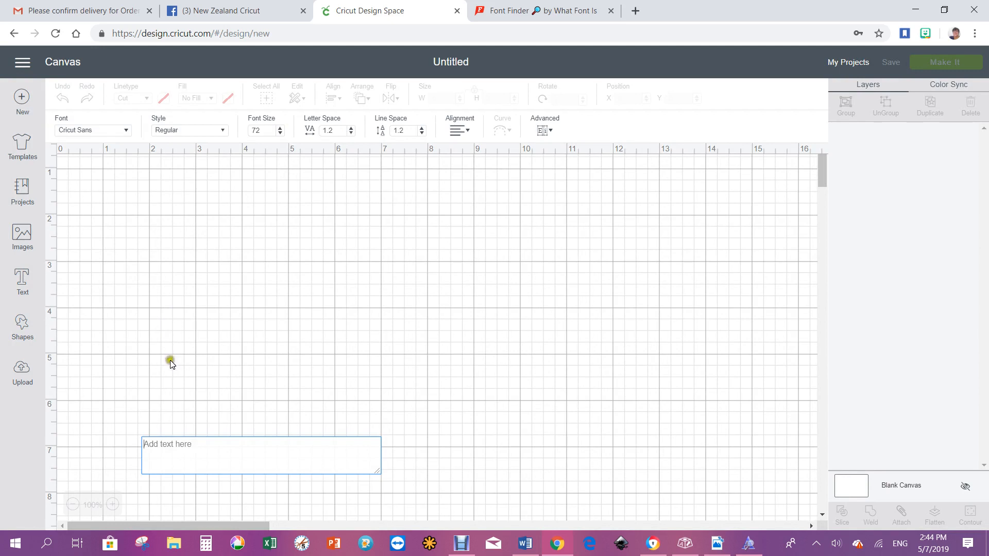
pyautogui.write('S')
pyautogui.click(128, 132)
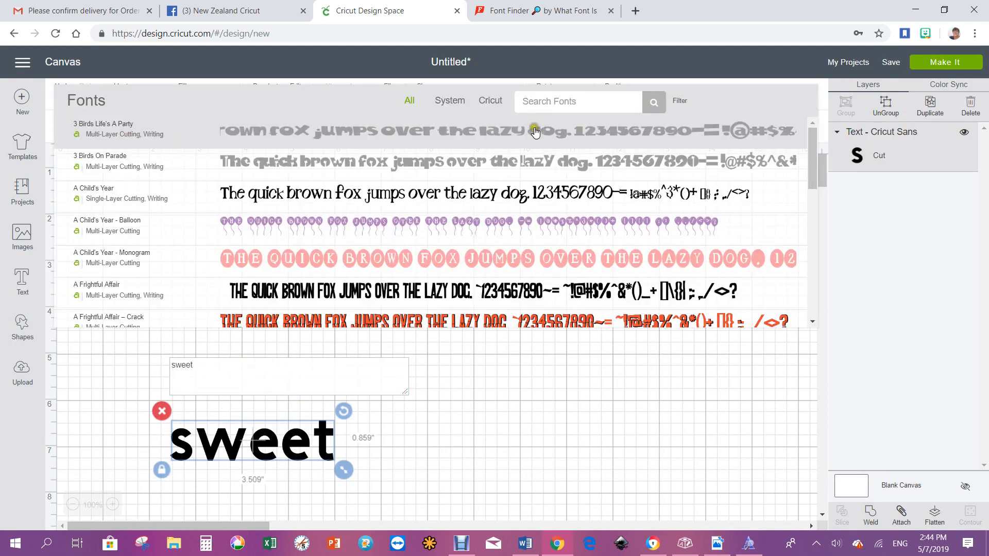
pyautogui.click(535, 99)
pyautogui.write('s')
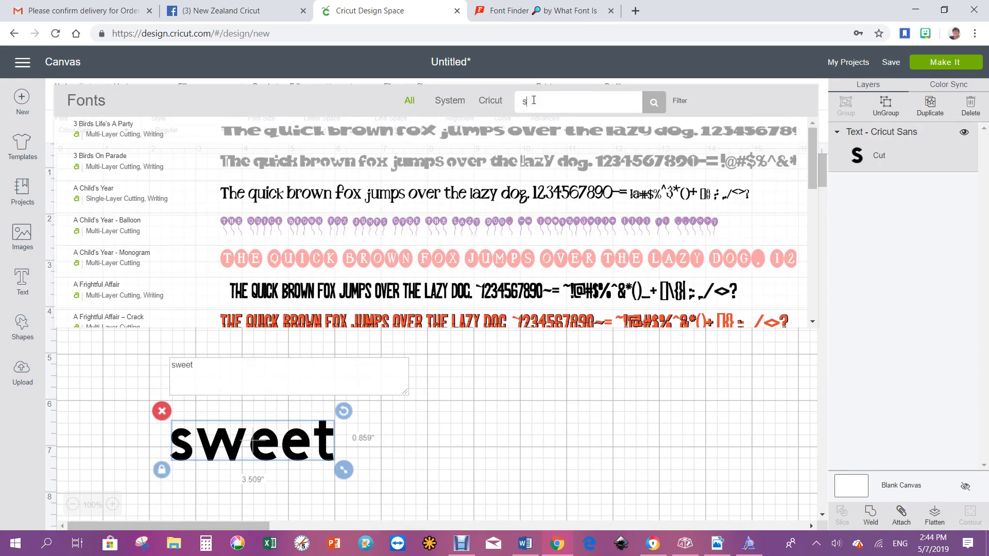
pyautogui.write('weet ')
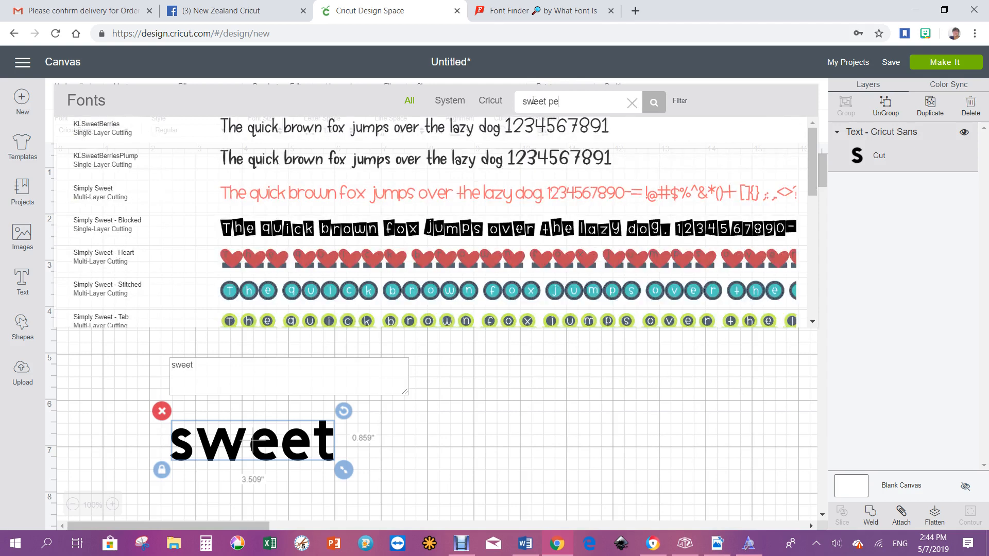
pyautogui.write('peony')
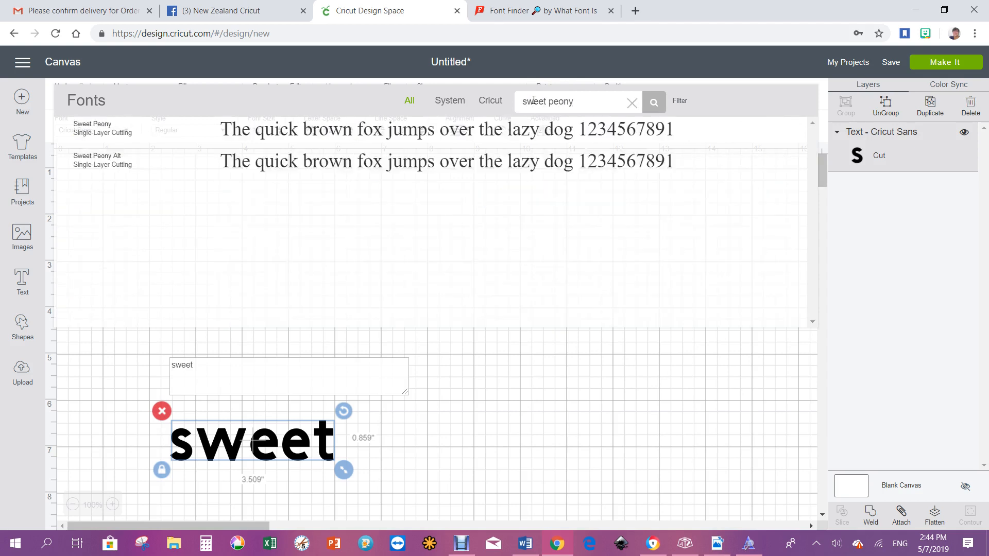
pyautogui.click(106, 144)
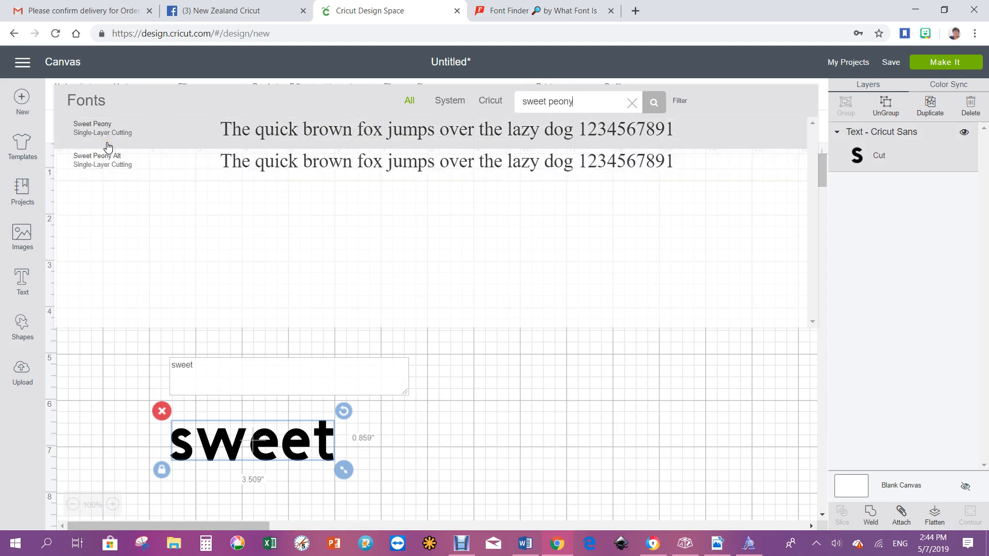
pyautogui.click(320, 131)
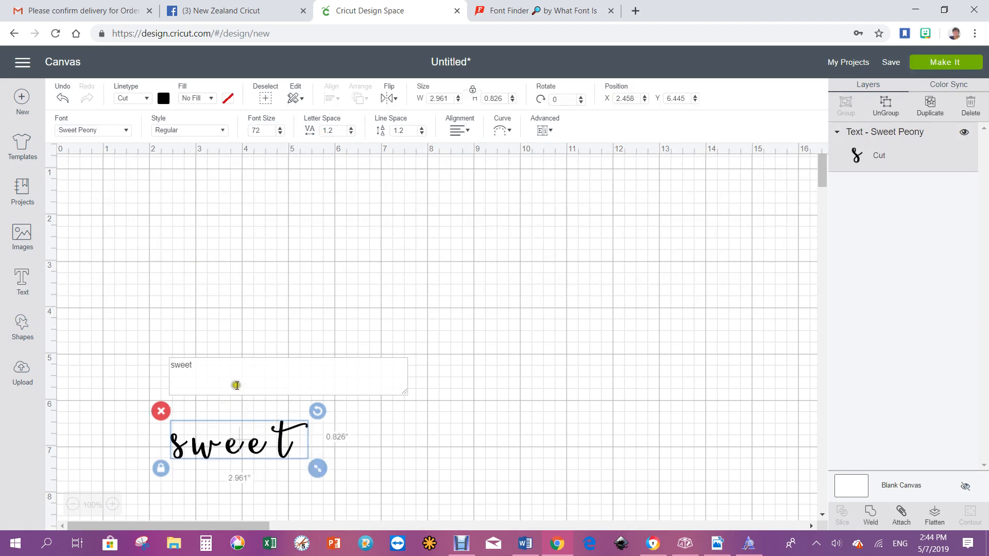
pyautogui.click(534, 297)
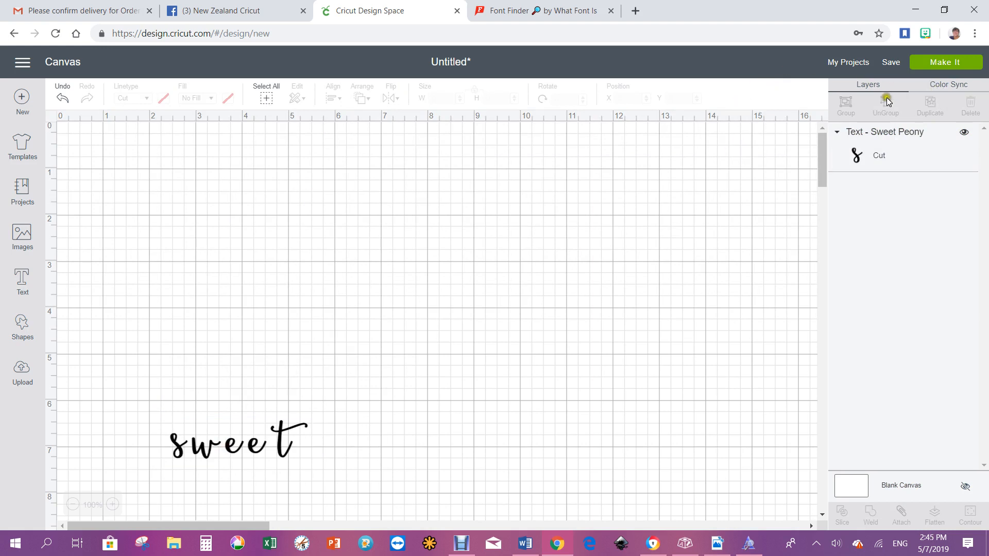
# - Duplicate the "sweet" text and move the copy away from the original to about X 7.9, Y 5.3
pyautogui.click(229, 452)
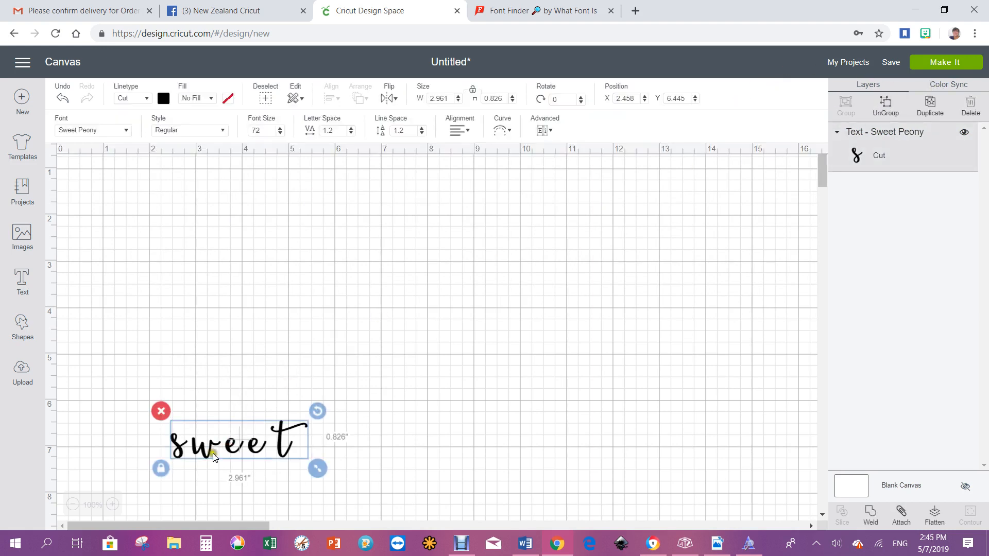
pyautogui.click(929, 106)
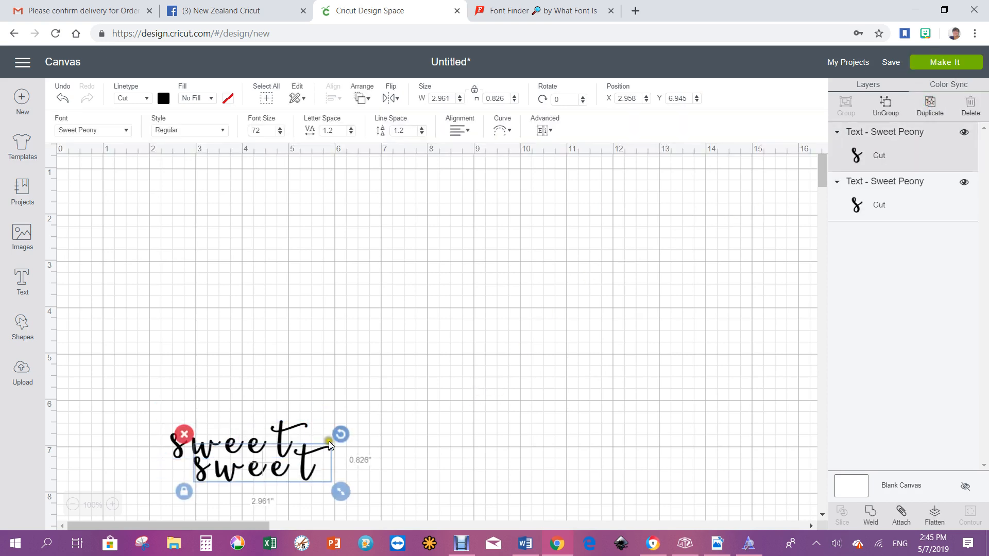
pyautogui.moveTo(251, 474); pyautogui.dragTo(482, 393)
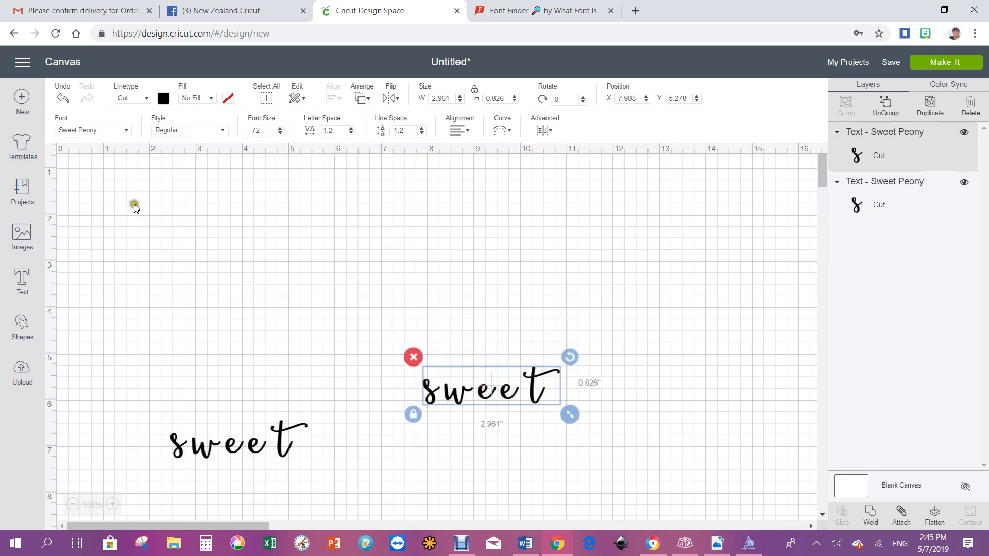
# - Change the font of the duplicated "sweet" text to Sweet Peony Alt
pyautogui.click(126, 130)
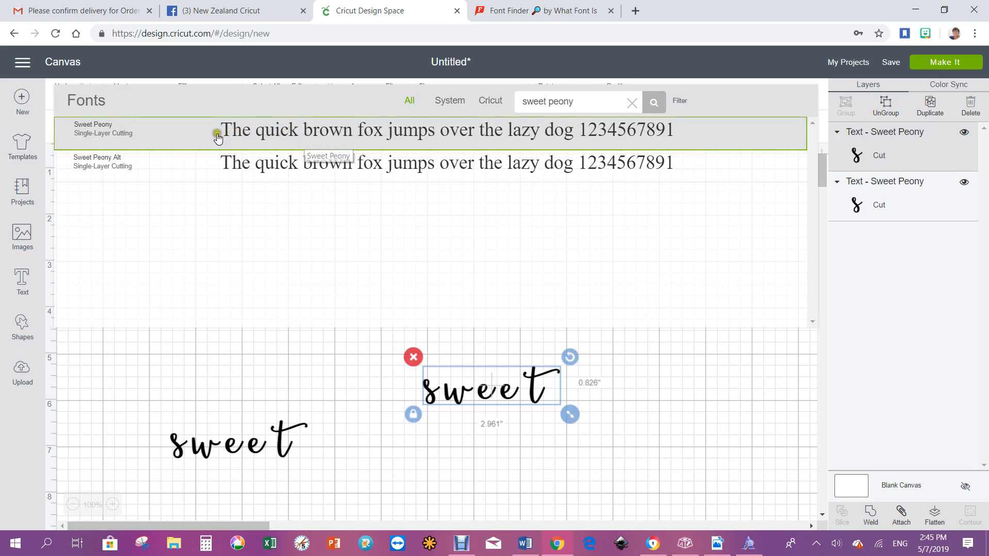
pyautogui.click(204, 165)
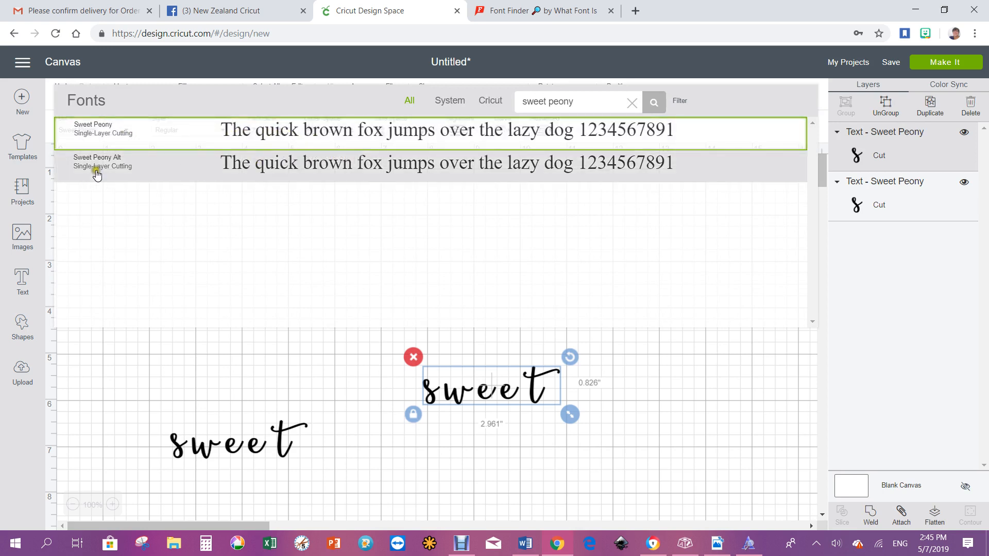
pyautogui.click(254, 165)
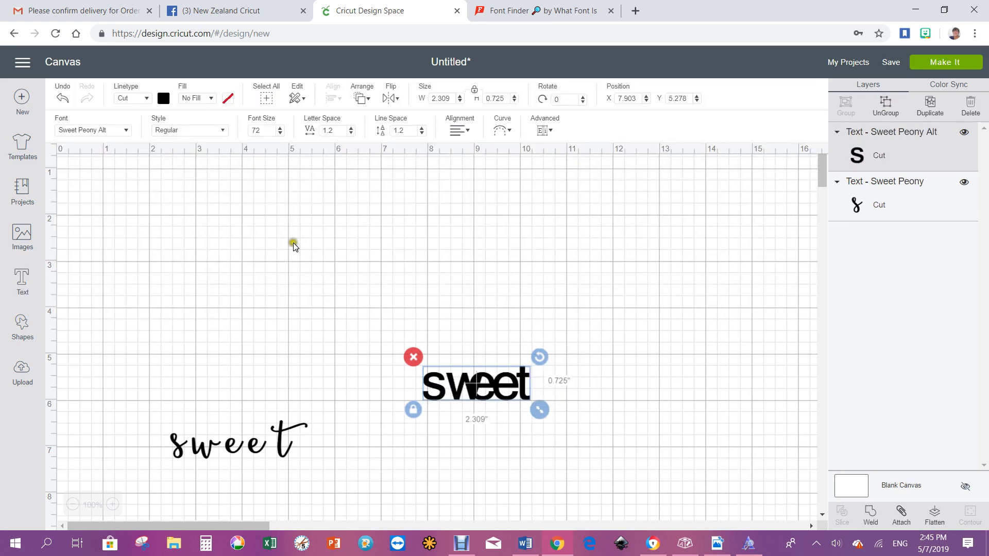
pyautogui.click(124, 132)
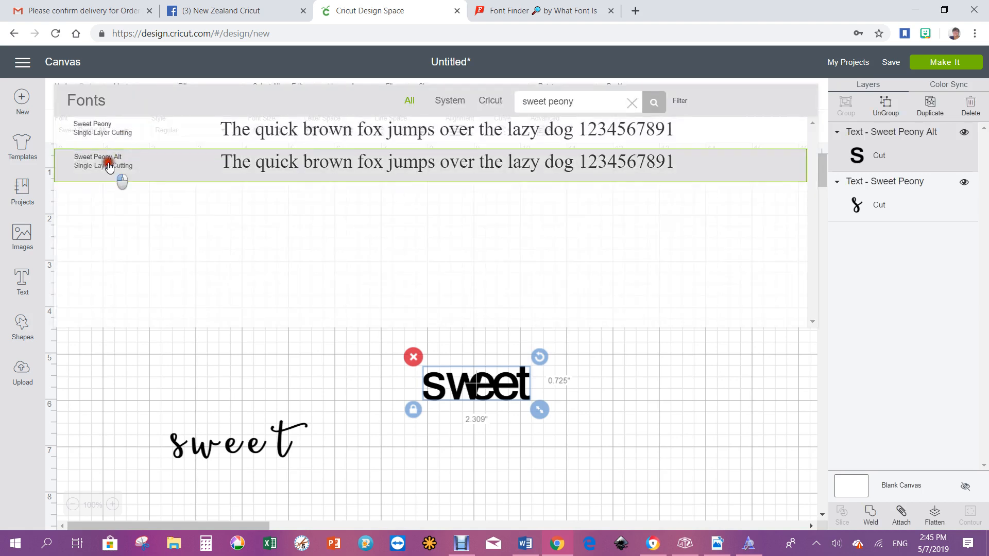
pyautogui.click(108, 166)
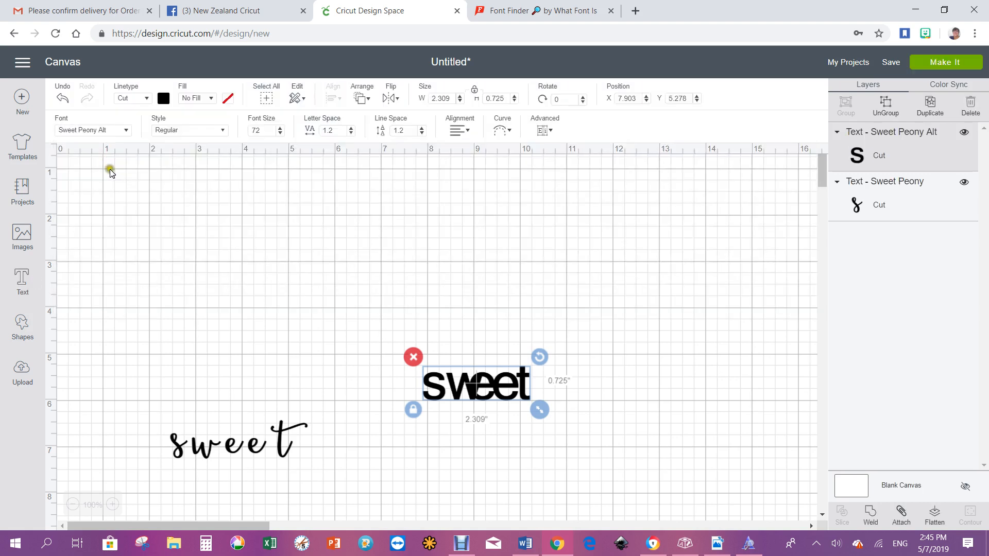
# - Enlarge the Sweet Peony Alt text to about 3.5 by 1.1 inches and move it level with the original word
pyautogui.moveTo(542, 412); pyautogui.dragTo(597, 435)
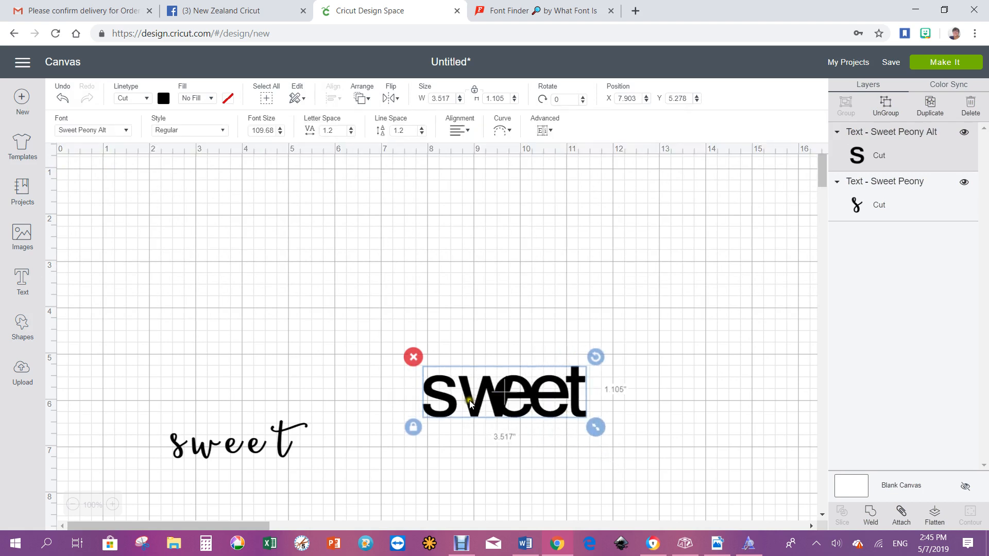
pyautogui.moveTo(507, 406); pyautogui.dragTo(478, 448)
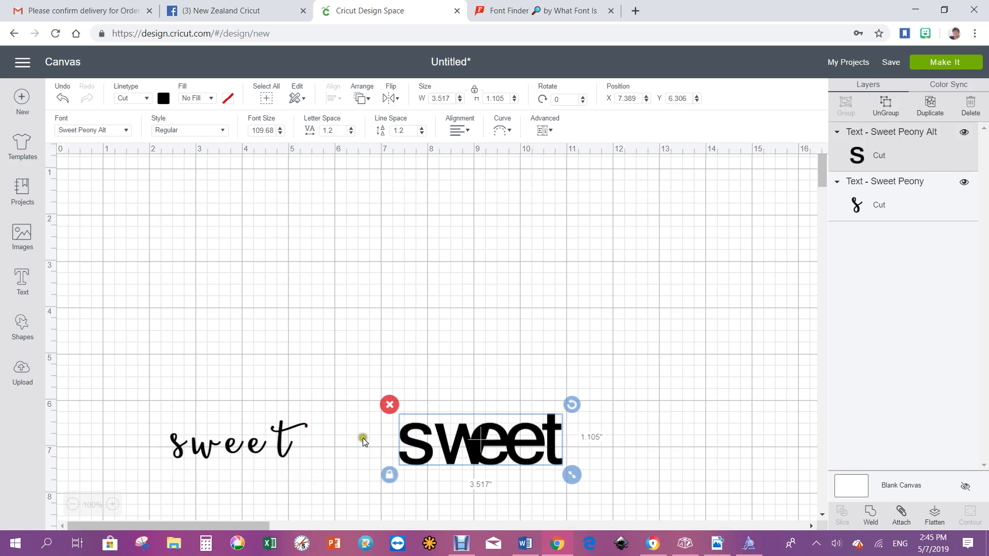
pyautogui.click(191, 452)
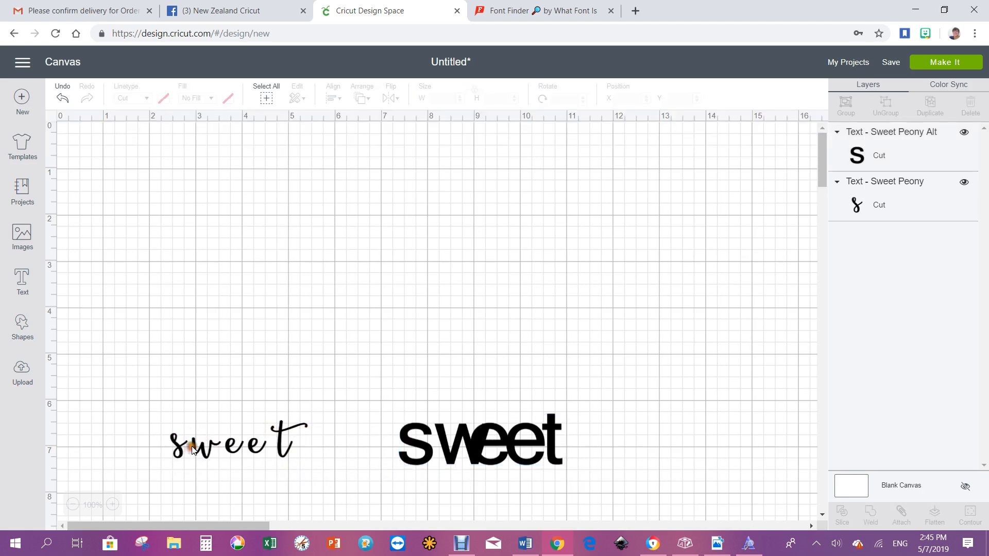
# - Edit the Sweet Peony text so that it reads "Sweet" with a capital S
pyautogui.click(206, 448)
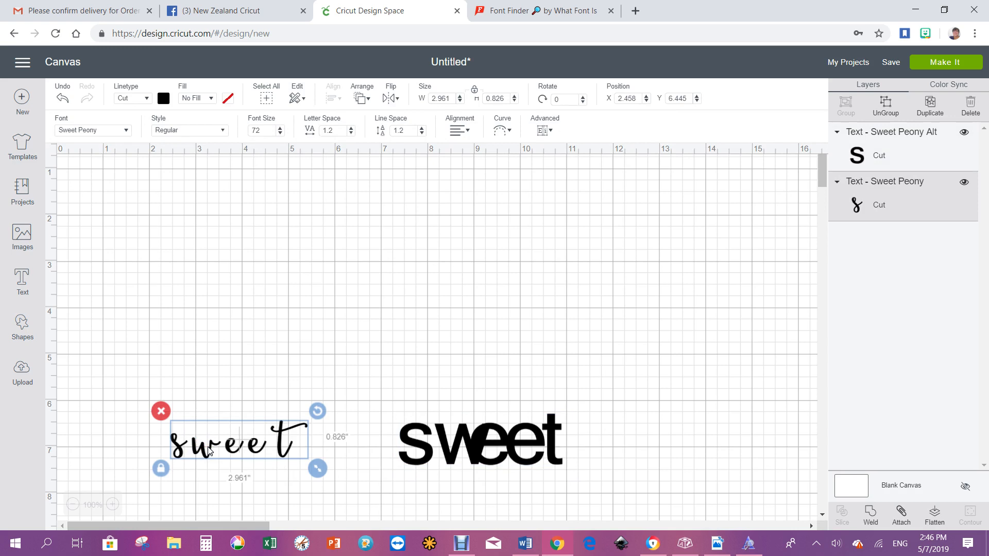
pyautogui.scroll(-3, 226, 448)
pyautogui.scroll(3, 228, 453)
pyautogui.click(232, 449)
pyautogui.doubleClick(232, 449)
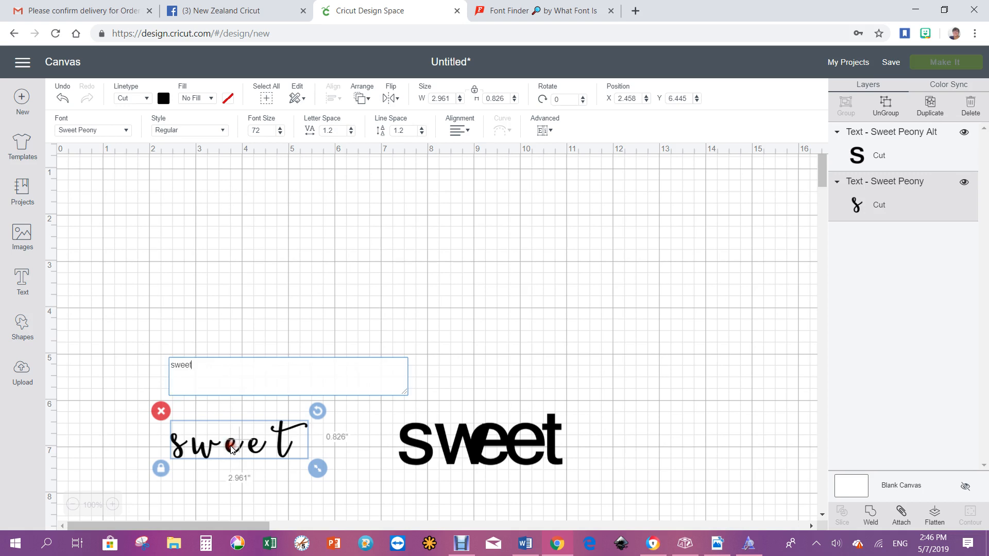
pyautogui.click(174, 367)
pyautogui.press('BackSpace')
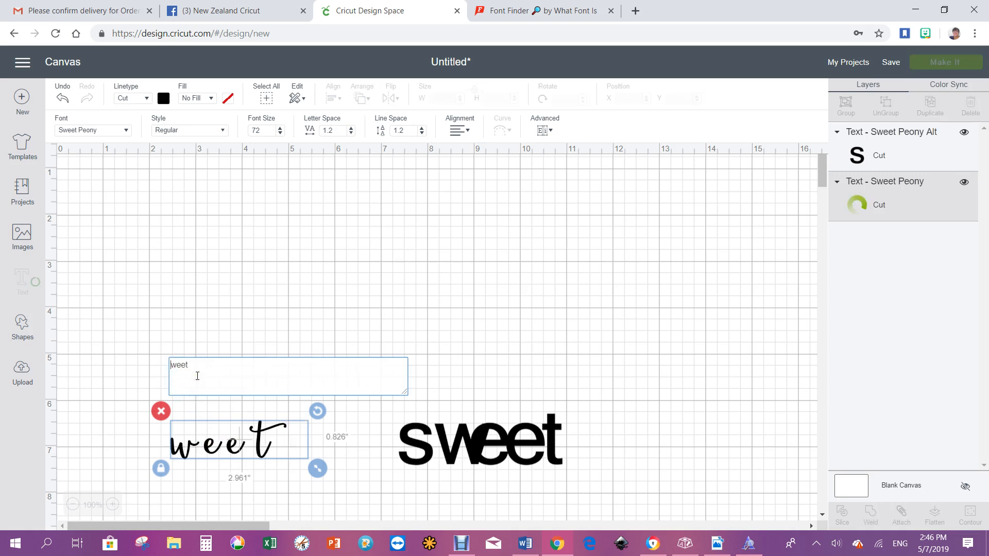
pyautogui.write('D')
pyautogui.press('BackSpace')
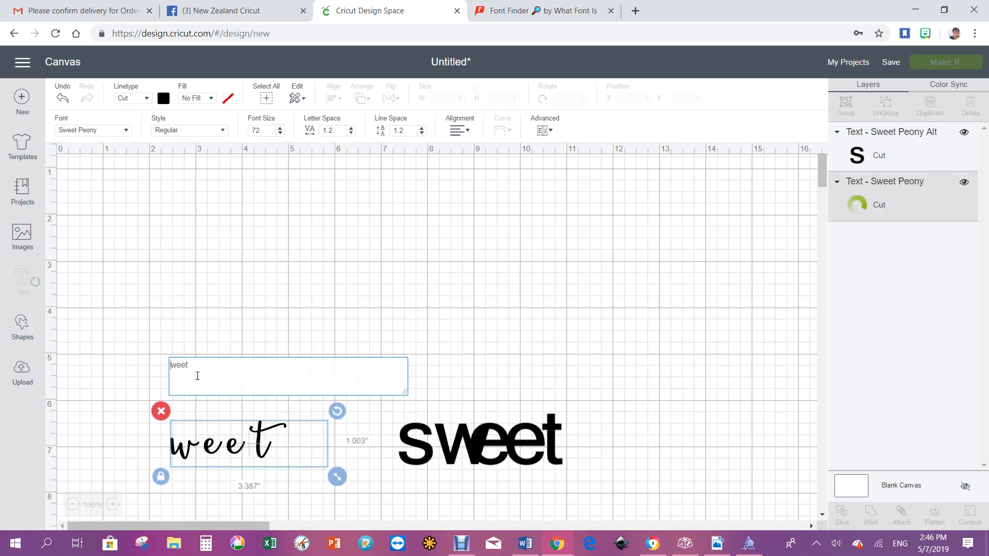
pyautogui.write('S')
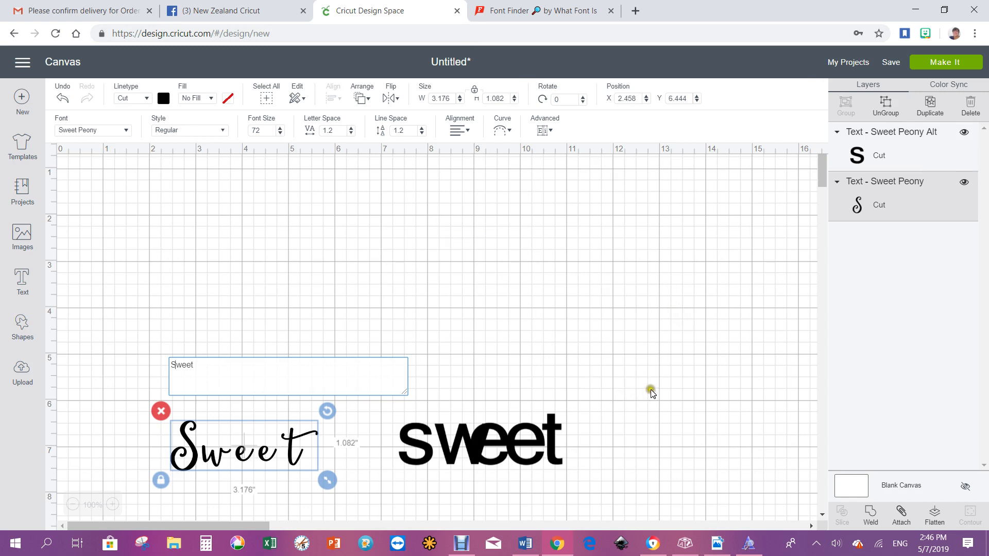
# - Switch to Character Map to view the Sweet Peony Alt glyphs, and return to the Design Space canvas
pyautogui.moveTo(652, 549)
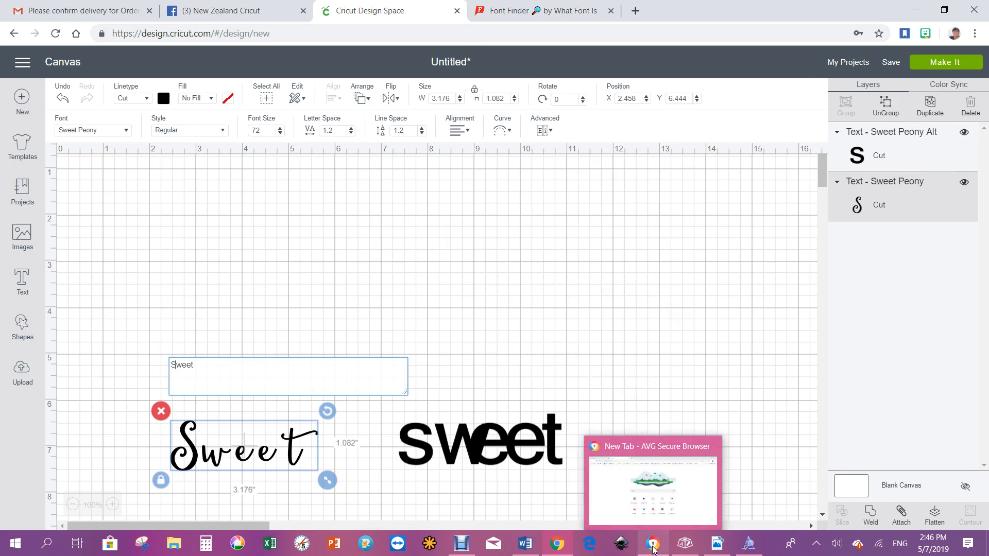
pyautogui.moveTo(560, 550)
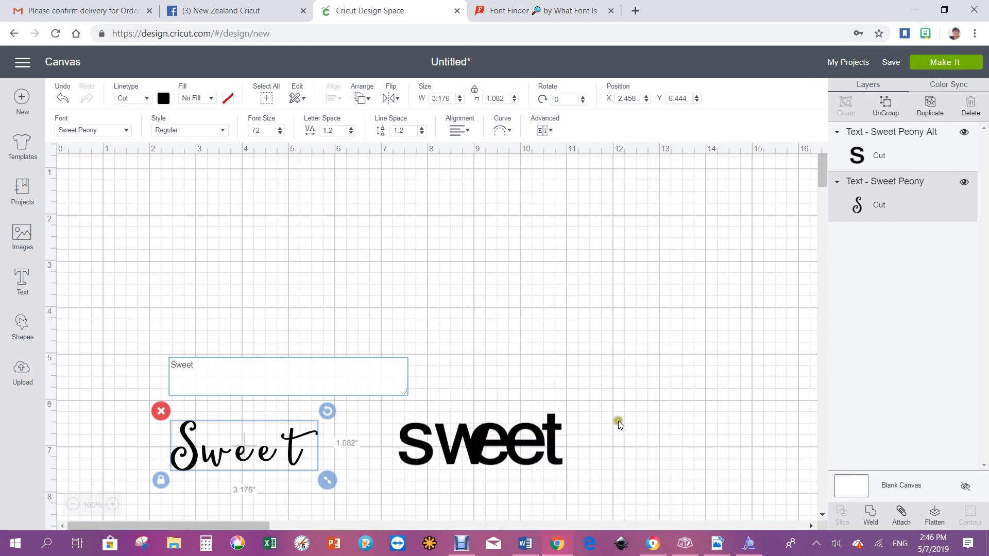
pyautogui.click(683, 545)
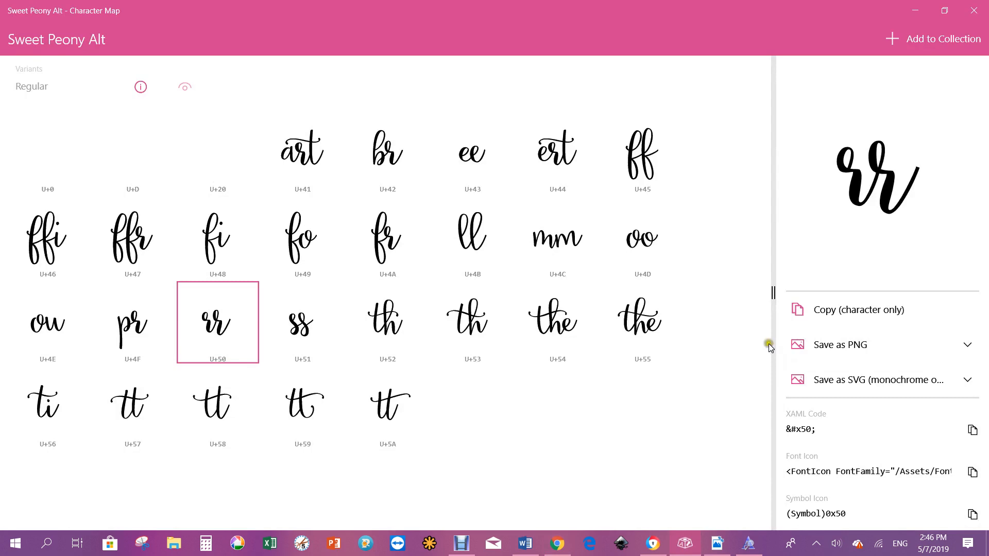
pyautogui.click(914, 11)
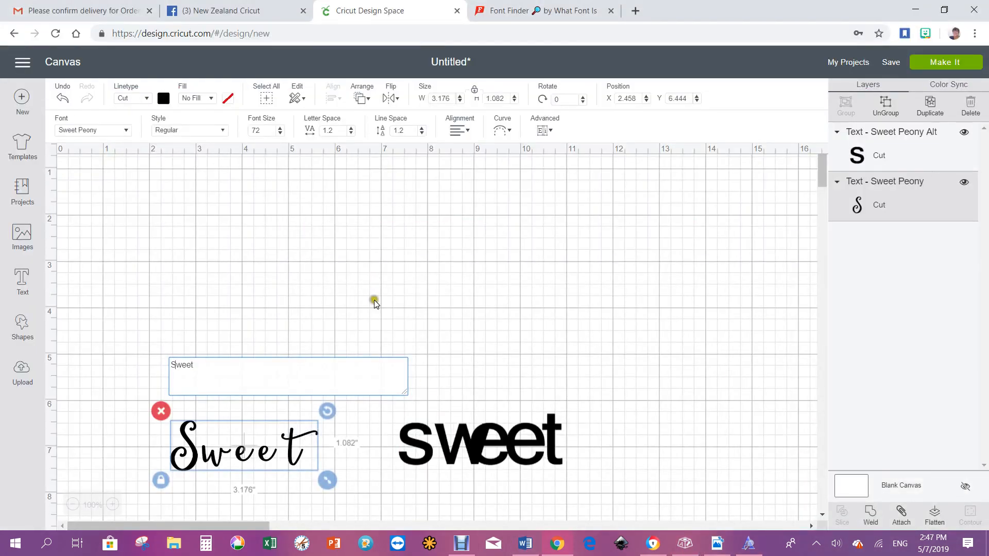
# - Enter "character map" as a Google search in a new browser tab, and close that tab
pyautogui.click(636, 10)
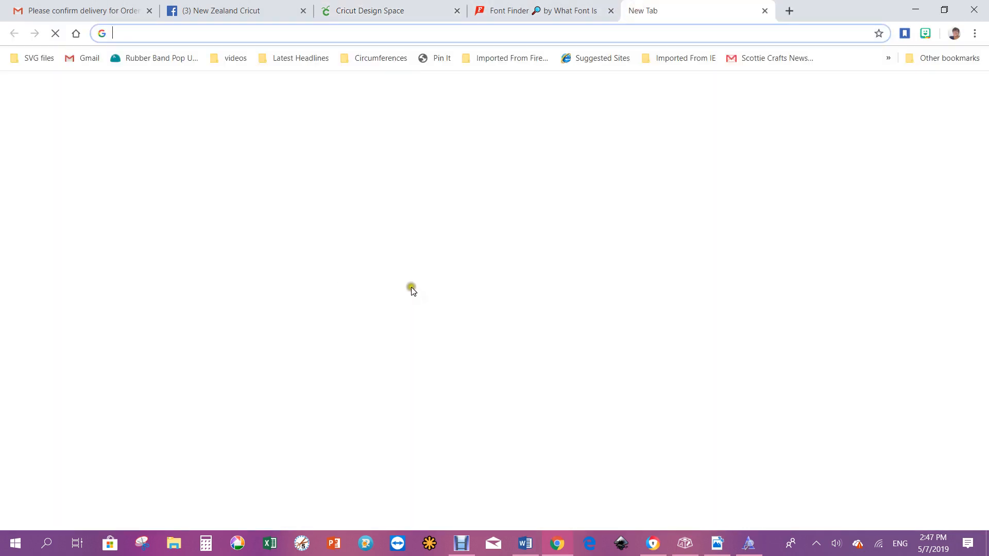
pyautogui.click(373, 273)
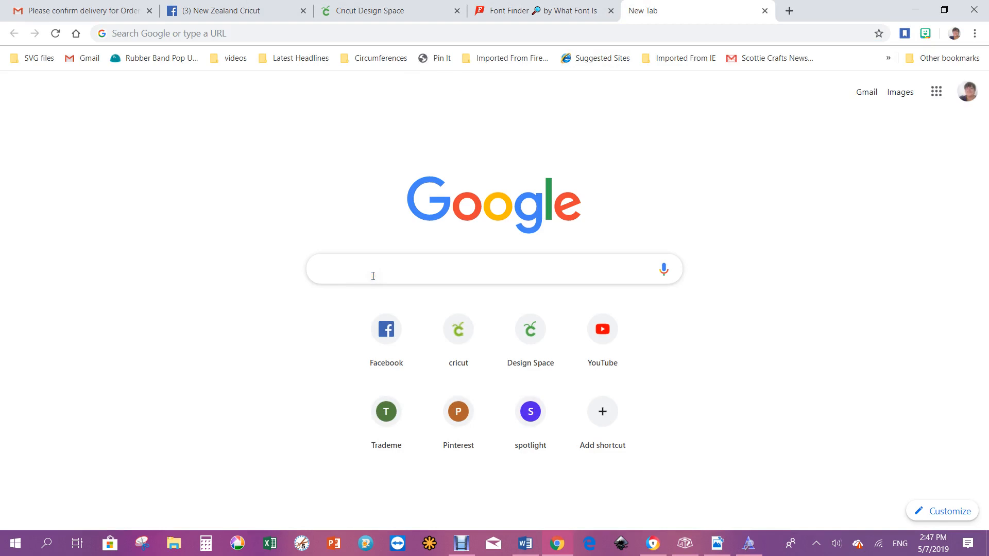
pyautogui.write('chara')
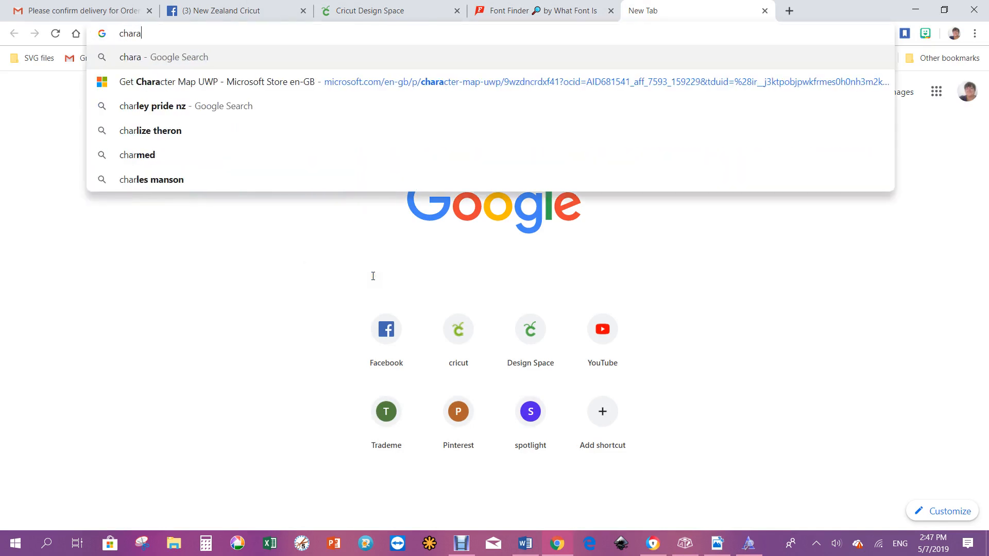
pyautogui.write('cter')
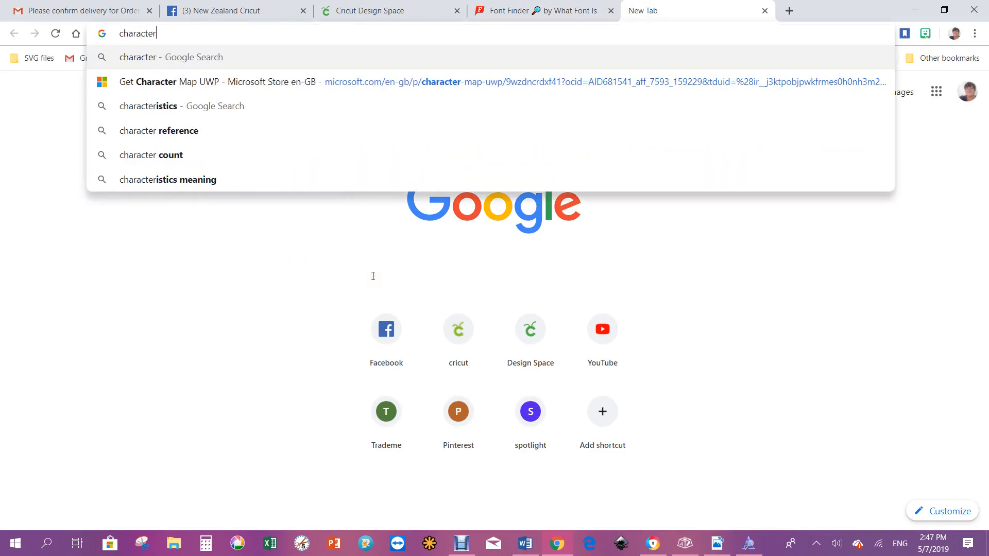
pyautogui.write(' map')
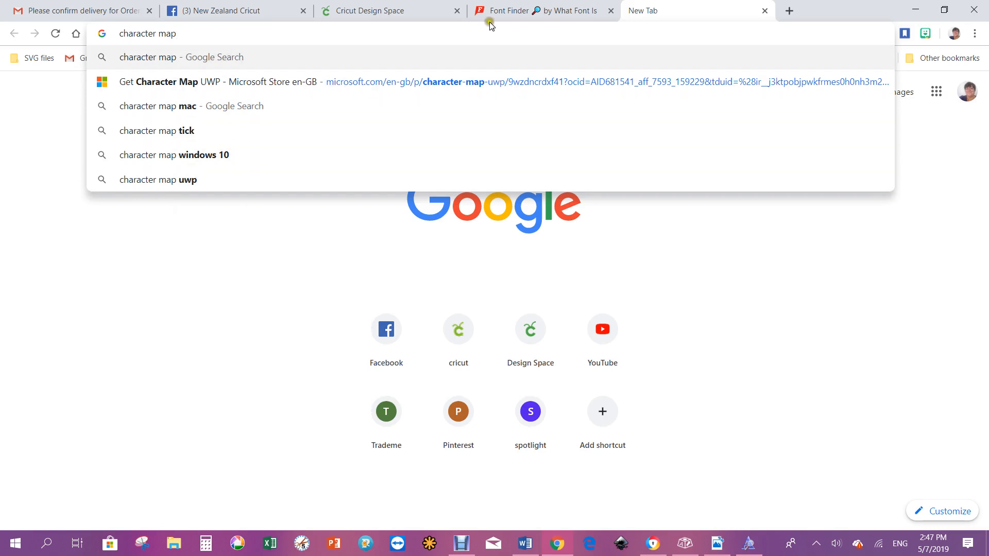
pyautogui.click(765, 11)
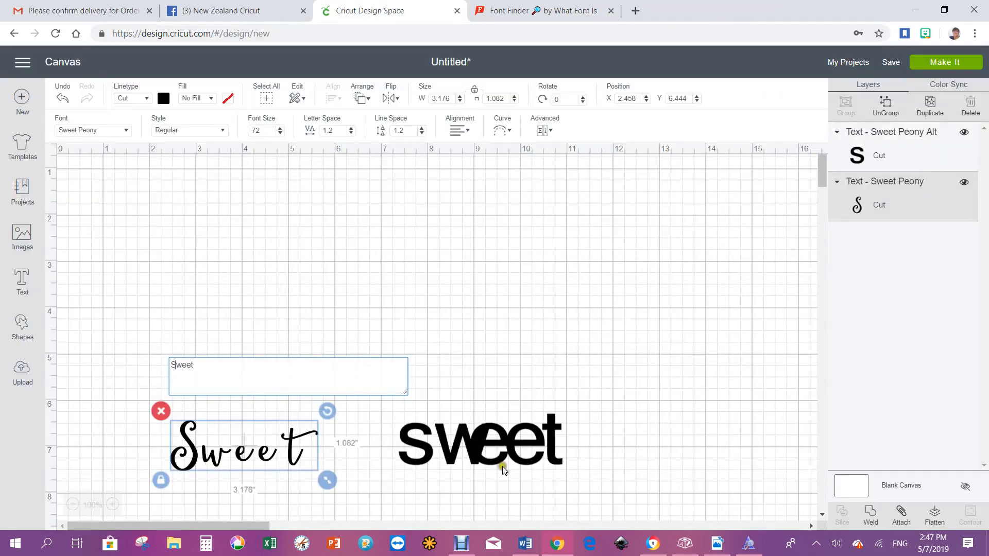
# - Close the Character Map window showing only Sweet Peony Alt and relaunch Character Map with the full font list
pyautogui.click(686, 547)
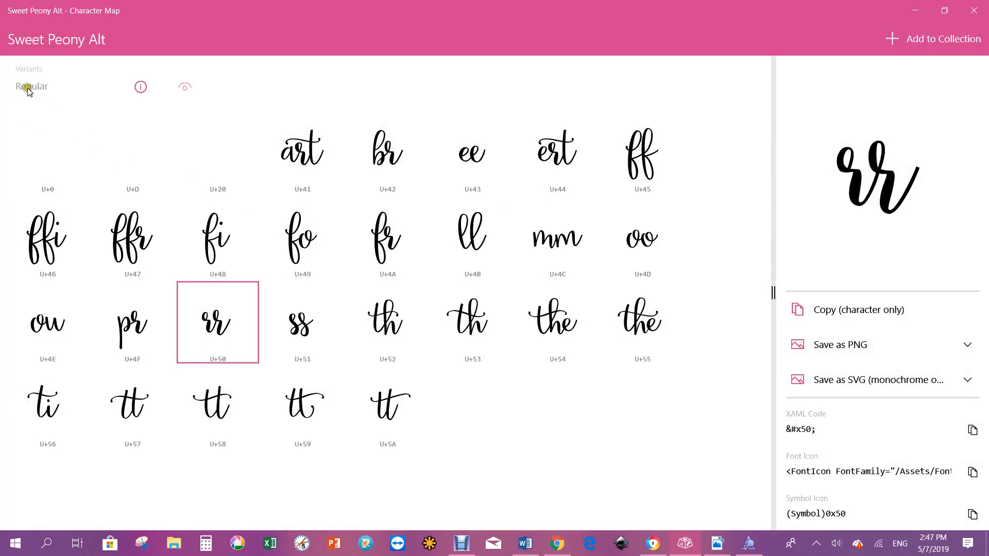
pyautogui.click(57, 45)
pyautogui.click(971, 11)
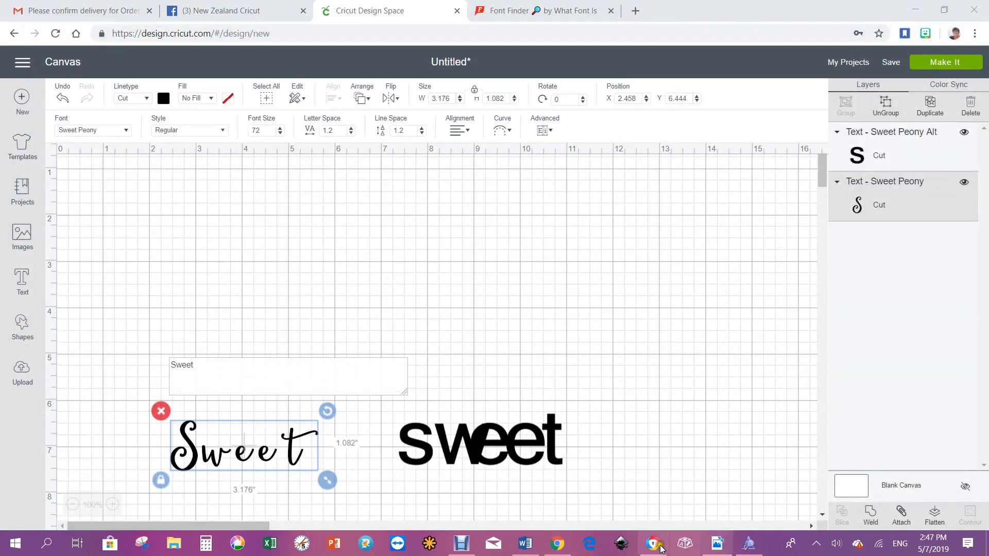
pyautogui.click(681, 542)
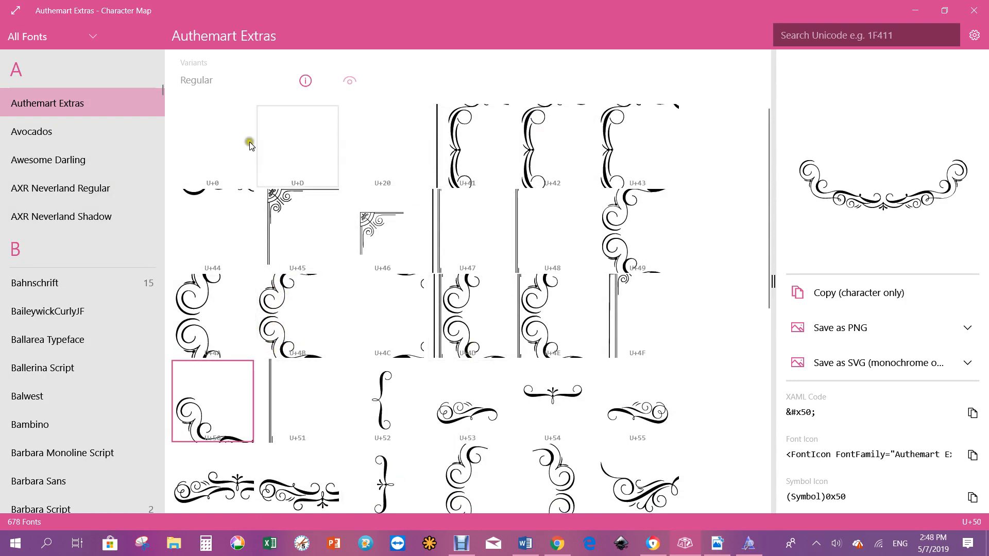
# - Find Sweet Peony Alt in the Character Map font list and examine which letter combinations it contains
pyautogui.click(41, 133)
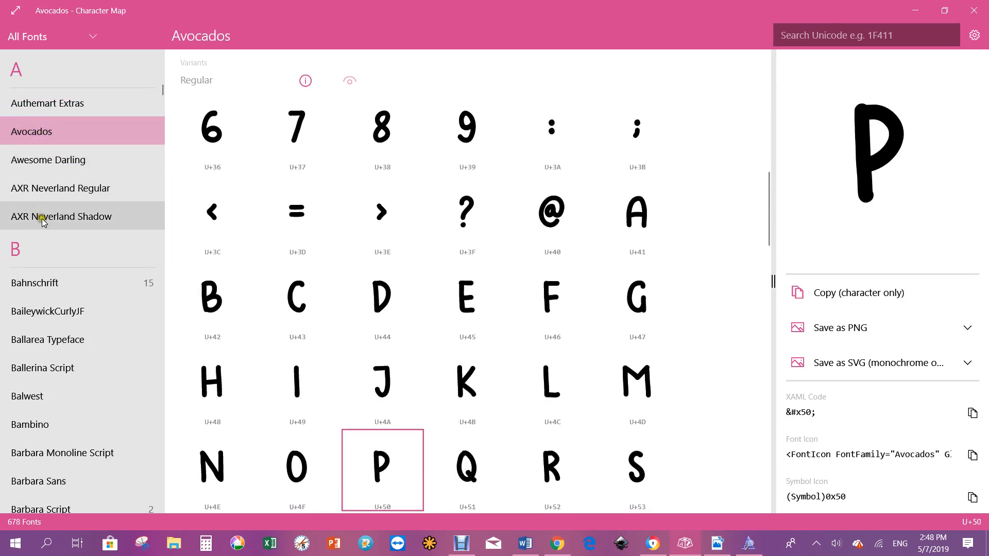
pyautogui.scroll(-10, 43, 220)
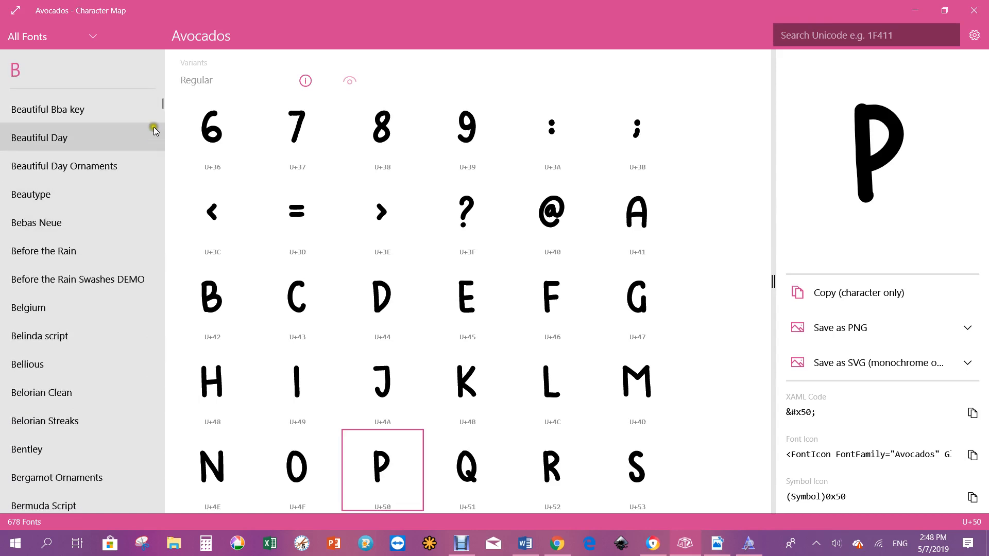
pyautogui.moveTo(160, 102); pyautogui.dragTo(166, 486)
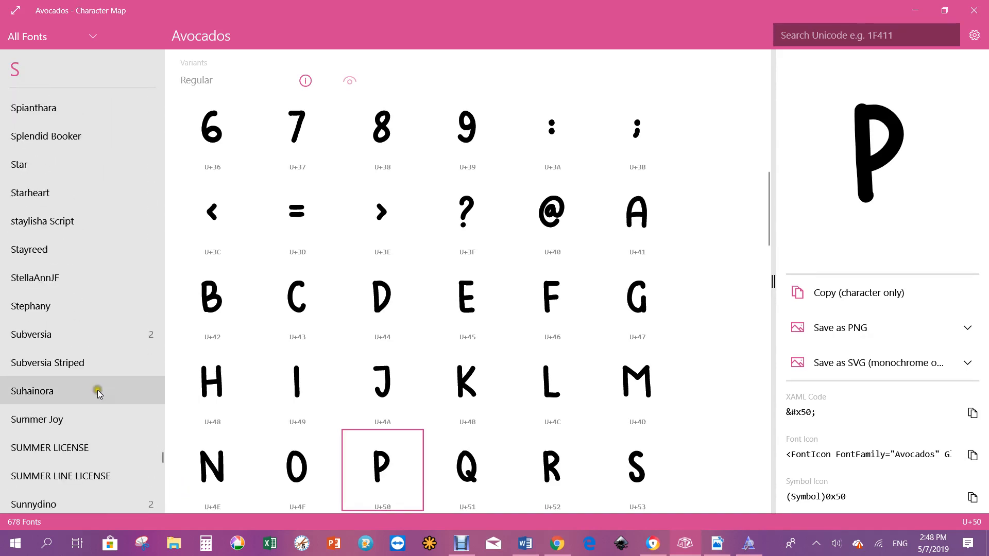
pyautogui.scroll(-10, 82, 348)
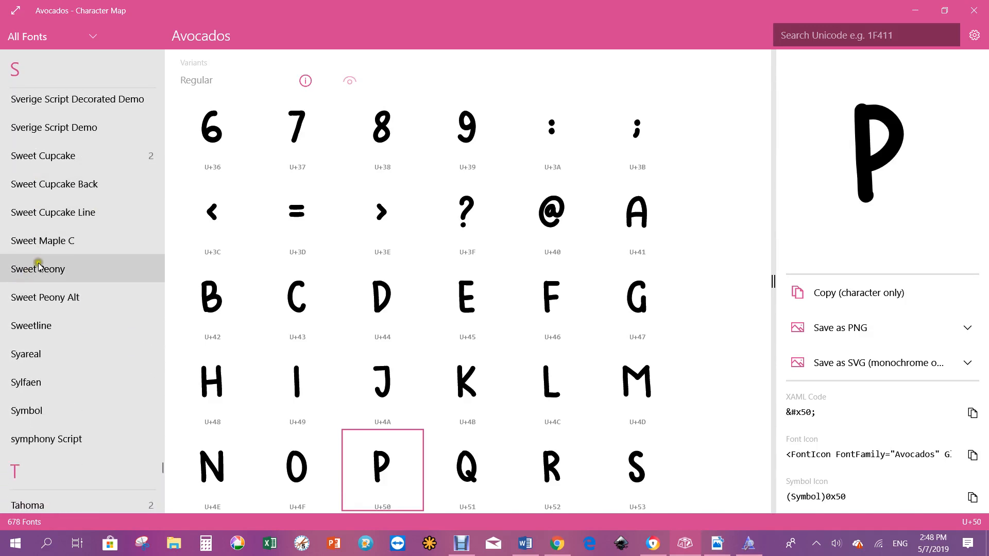
pyautogui.click(41, 300)
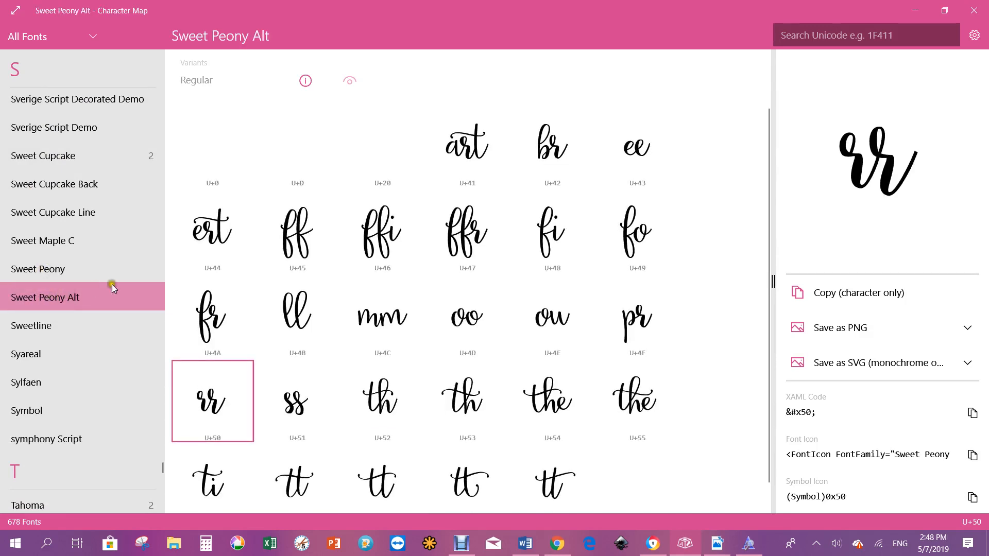
pyautogui.scroll(-1, 536, 305)
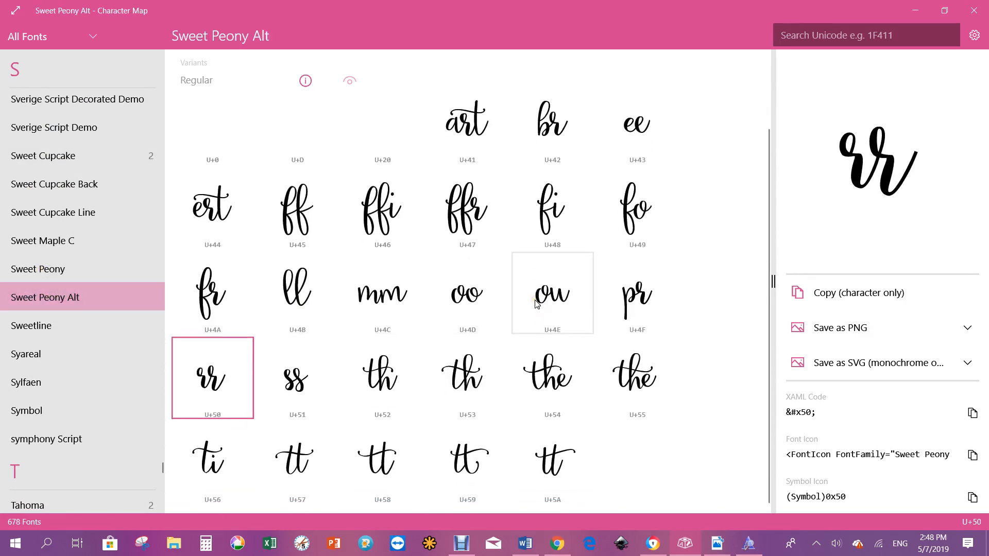
pyautogui.scroll(1, 531, 322)
pyautogui.scroll(-1, 531, 322)
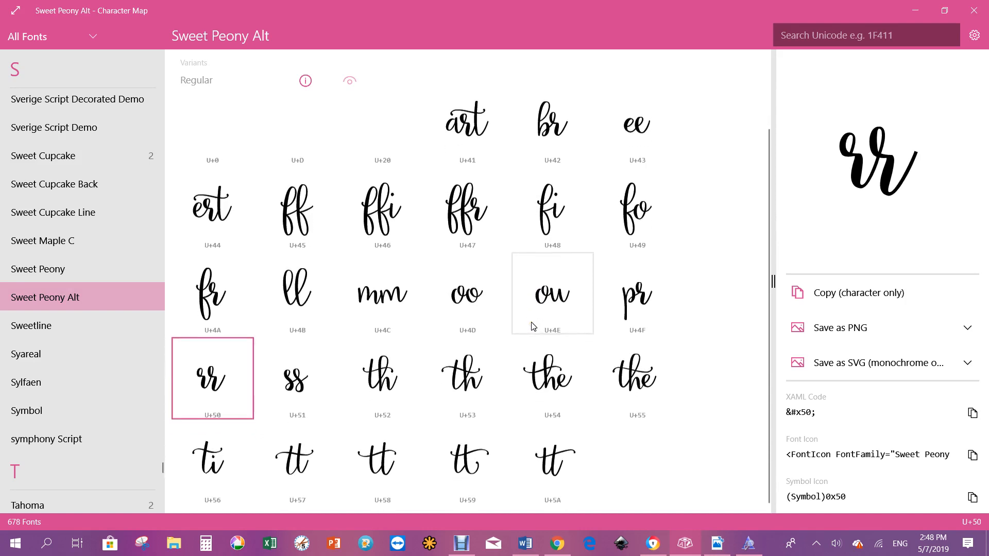
pyautogui.scroll(-1, 164, 340)
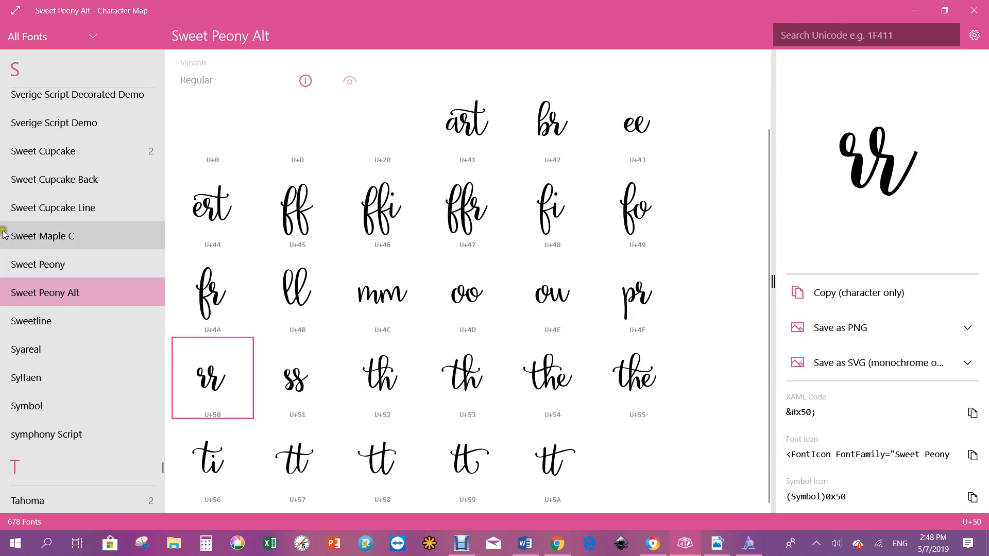
# - Examine the full character set of the Sweet Peony font in Character Map, and return to the Design Space canvas
pyautogui.click(31, 266)
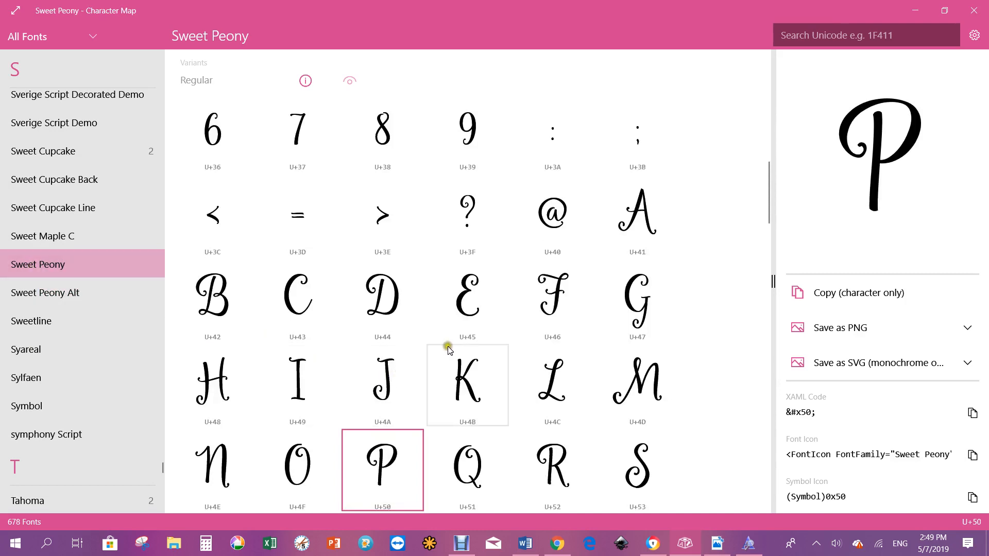
pyautogui.scroll(-5, 546, 350)
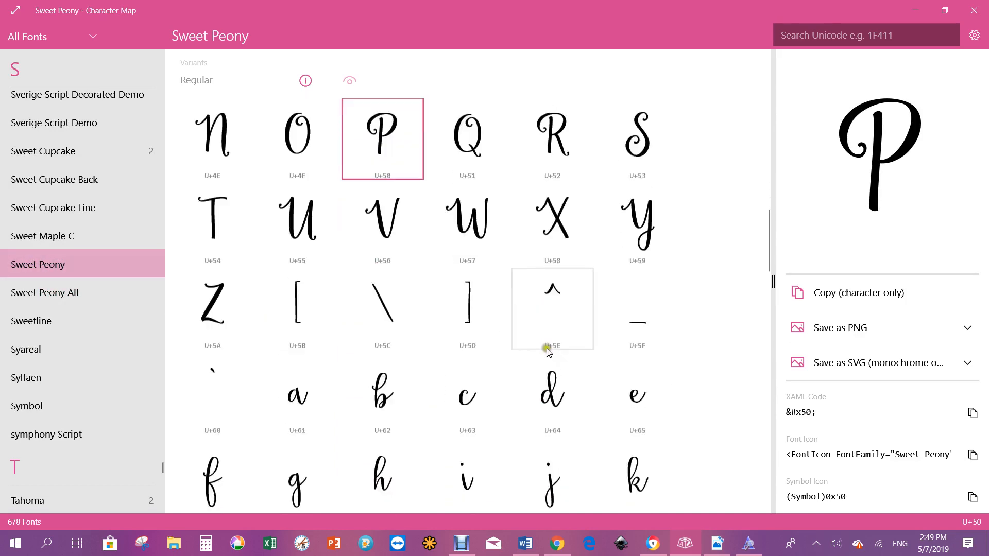
pyautogui.scroll(-10, 547, 350)
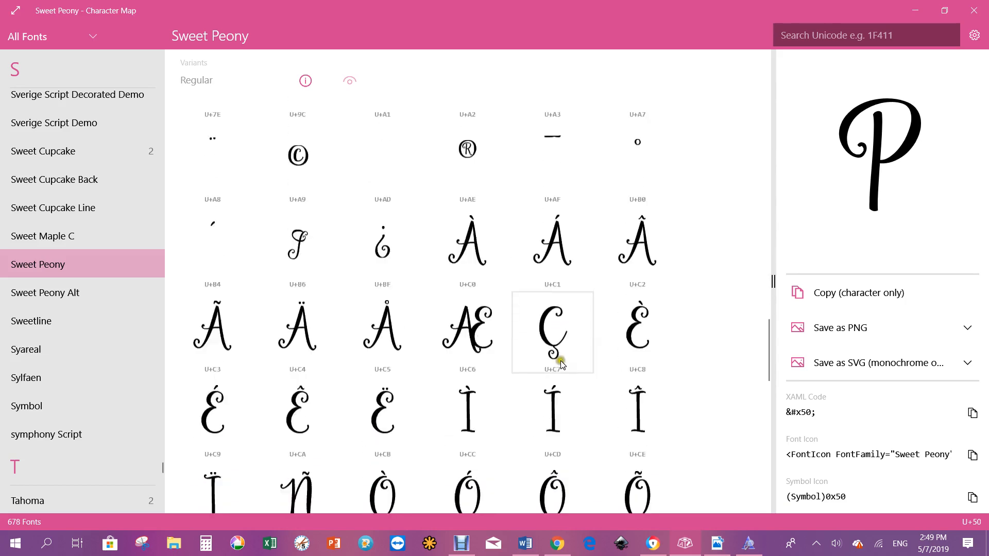
pyautogui.scroll(-10, 560, 360)
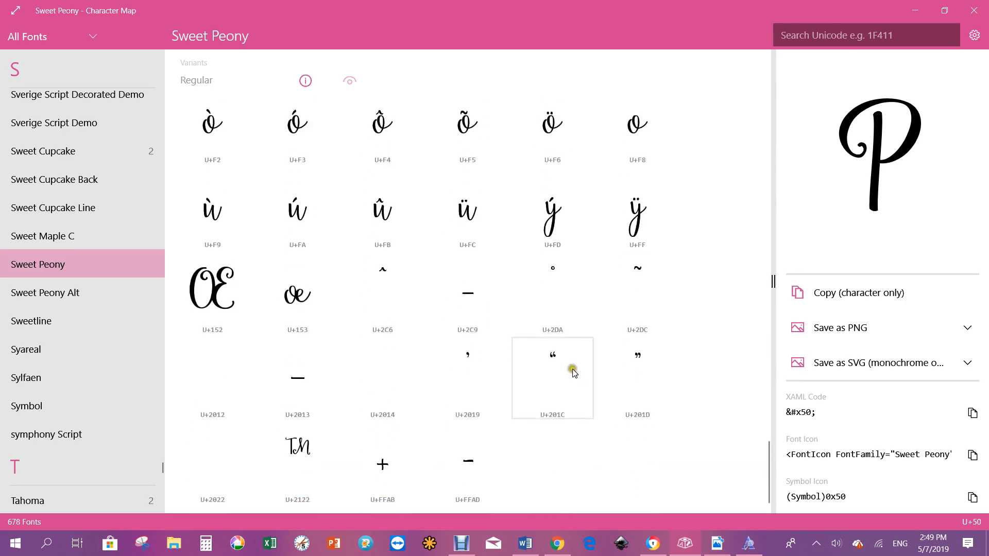
pyautogui.scroll(10, 559, 418)
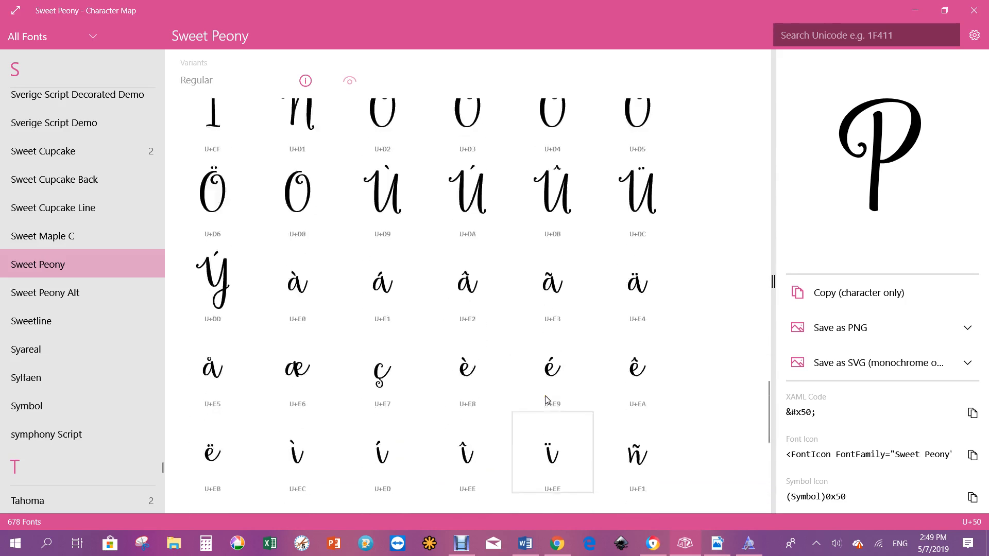
pyautogui.scroll(10, 547, 400)
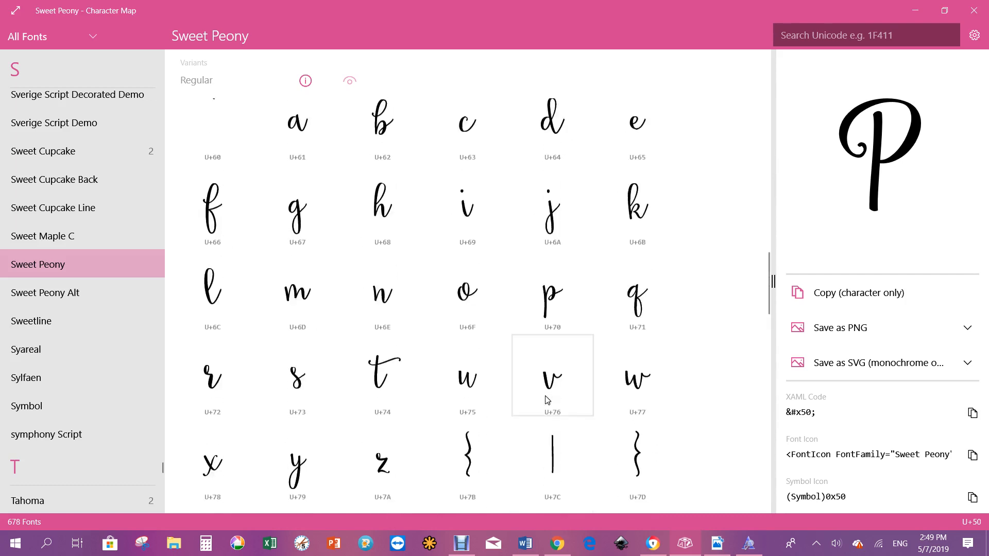
pyautogui.scroll(5, 548, 400)
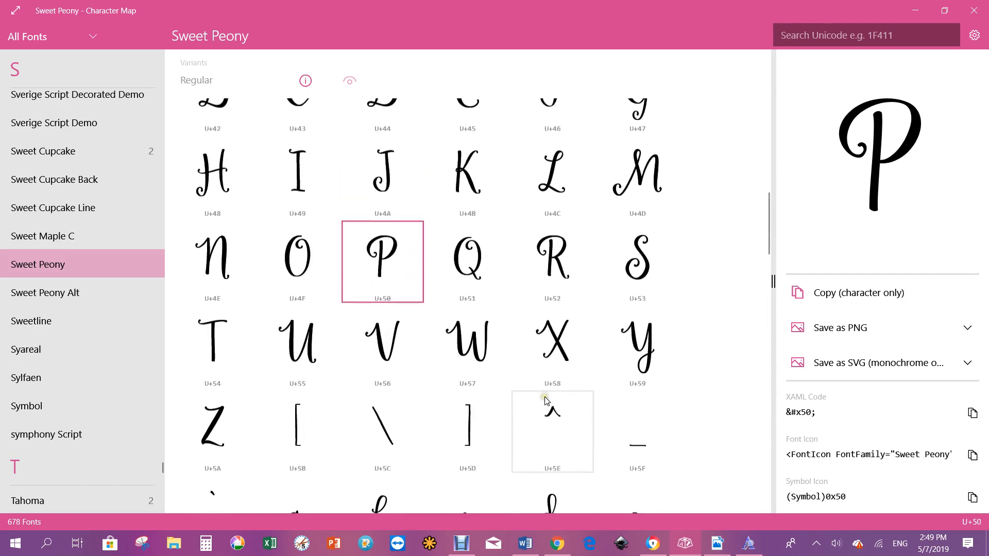
pyautogui.scroll(1, 545, 401)
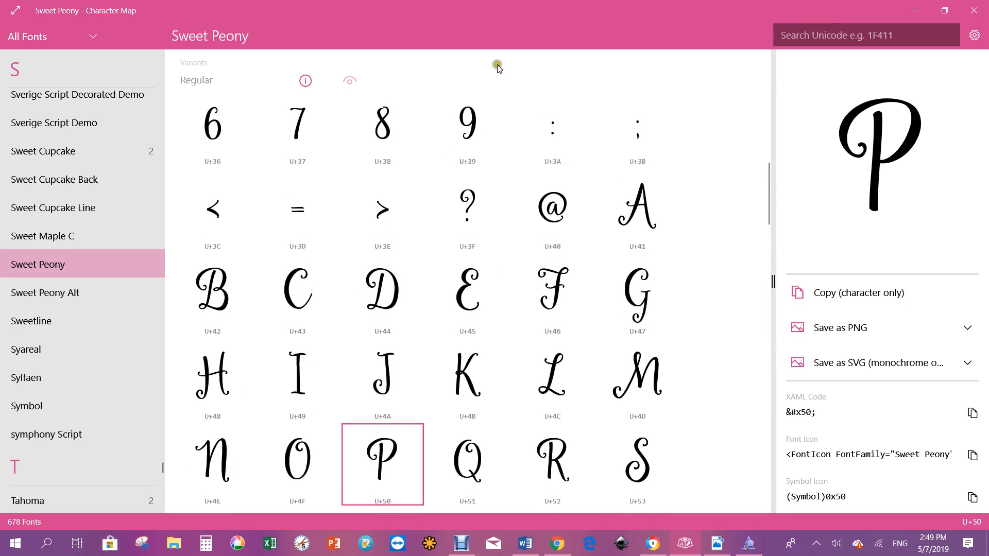
pyautogui.click(912, 10)
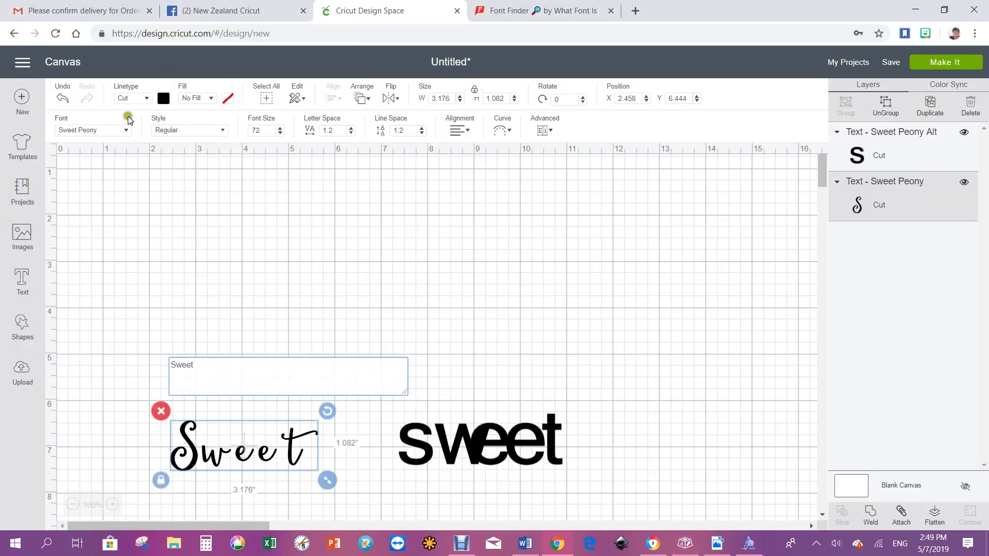
# - View the shirt photo in the New Zealand Cricut Facebook group, and examine Sweet Peony's lowercase letters in Character Map
pyautogui.click(232, 12)
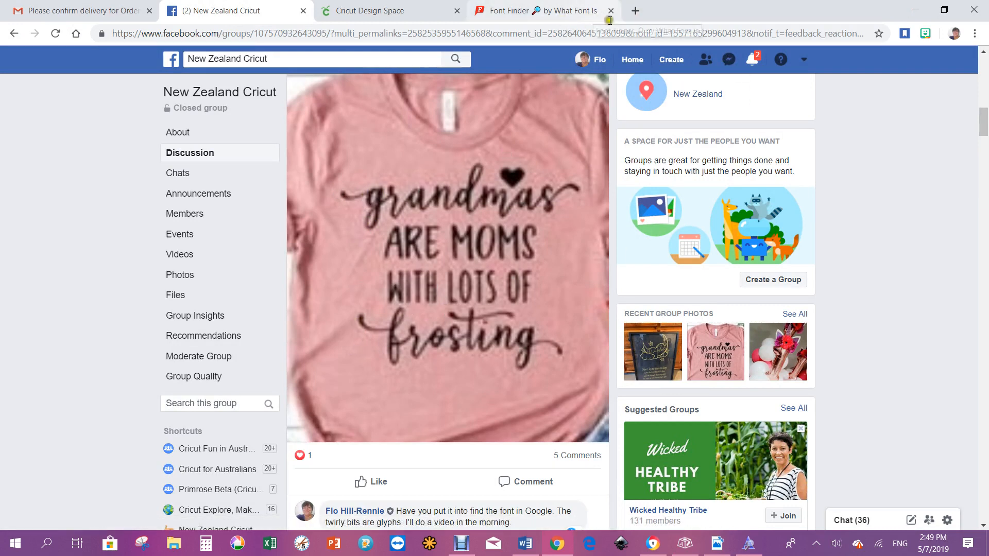
pyautogui.click(686, 543)
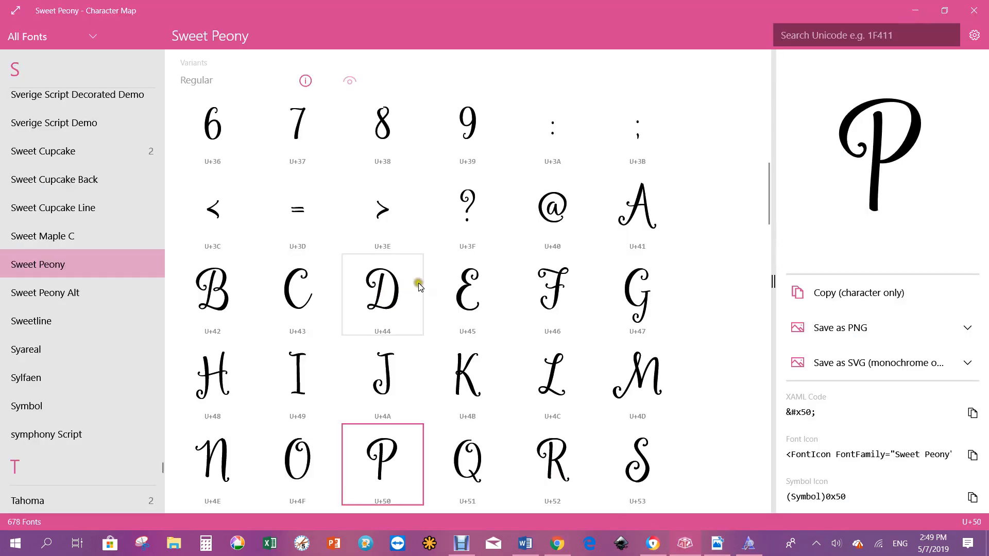
pyautogui.scroll(-10, 419, 287)
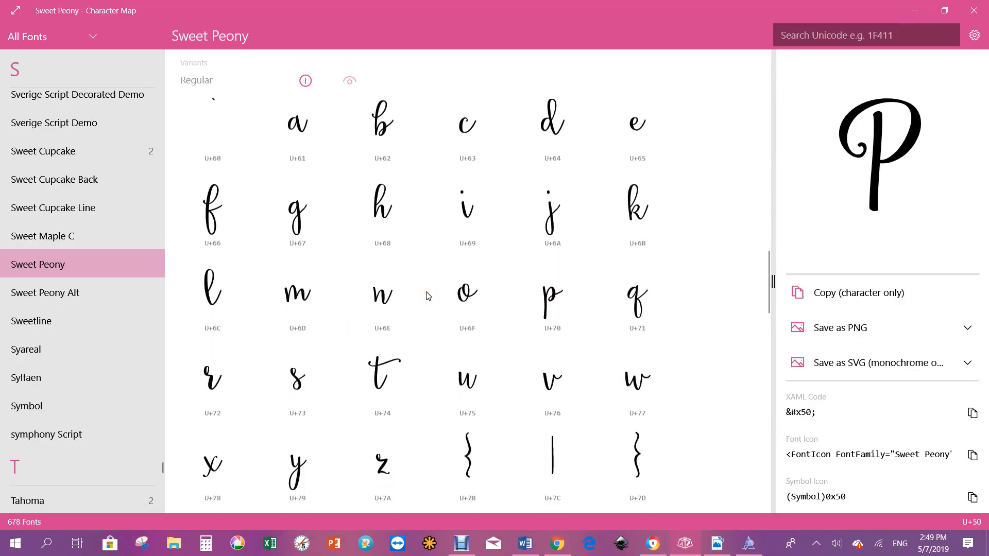
pyautogui.scroll(-1, 426, 295)
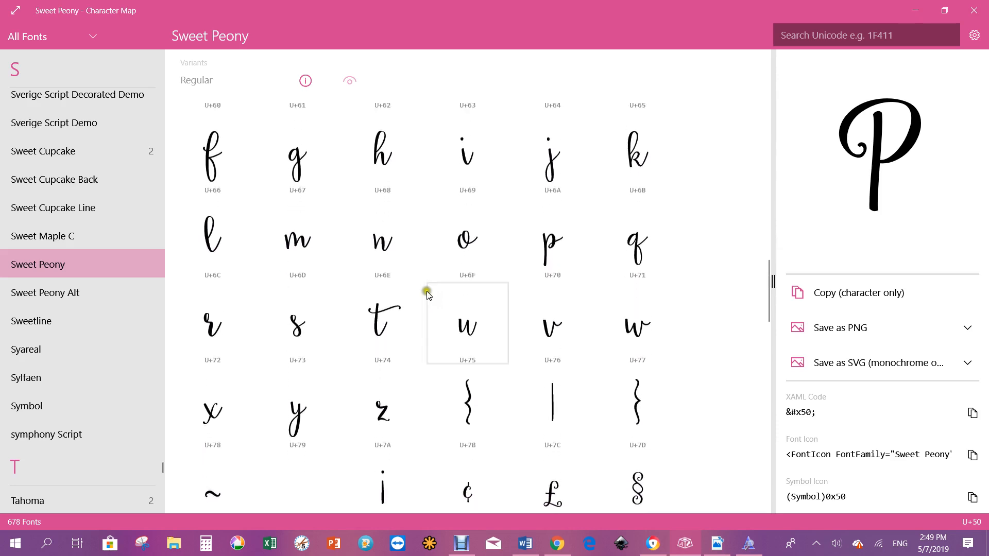
pyautogui.scroll(1, 426, 291)
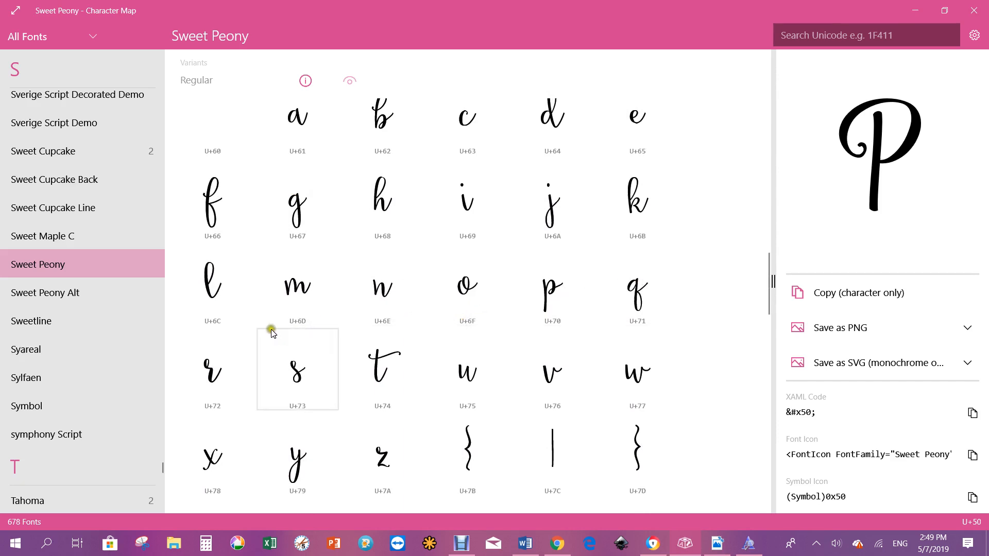
# - Examine the letter combinations available in Sweet Peony Alt, and minimize Character Map
pyautogui.click(63, 293)
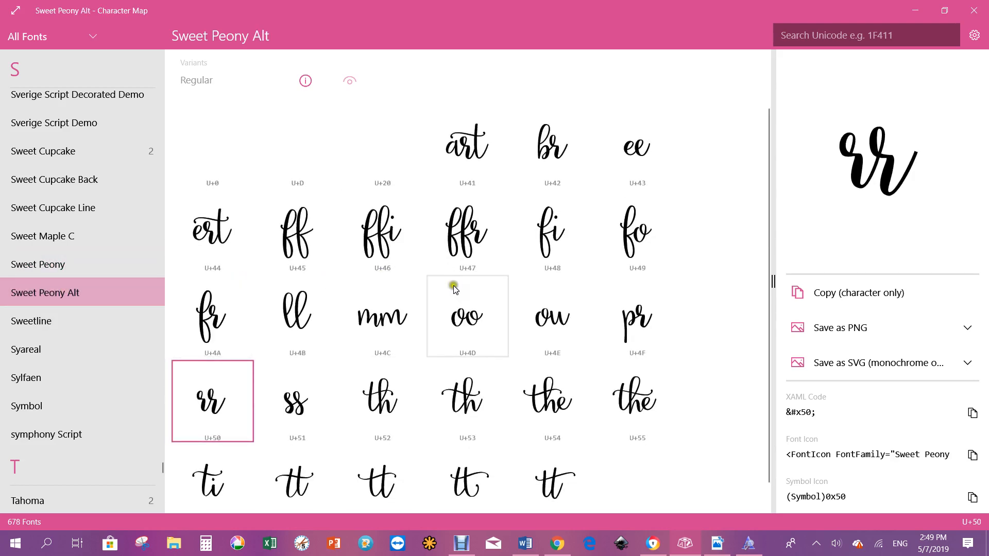
pyautogui.scroll(-1, 451, 274)
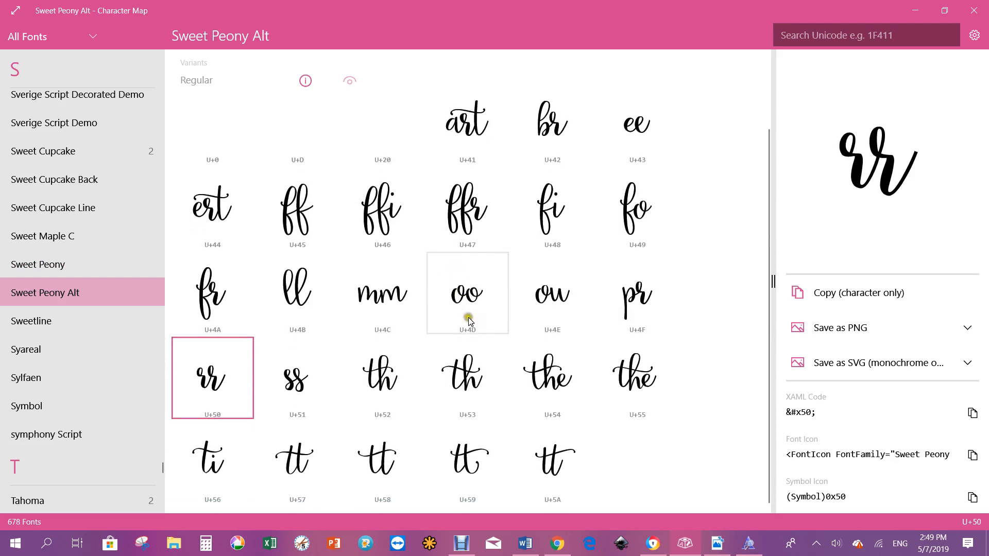
pyautogui.scroll(1, 468, 320)
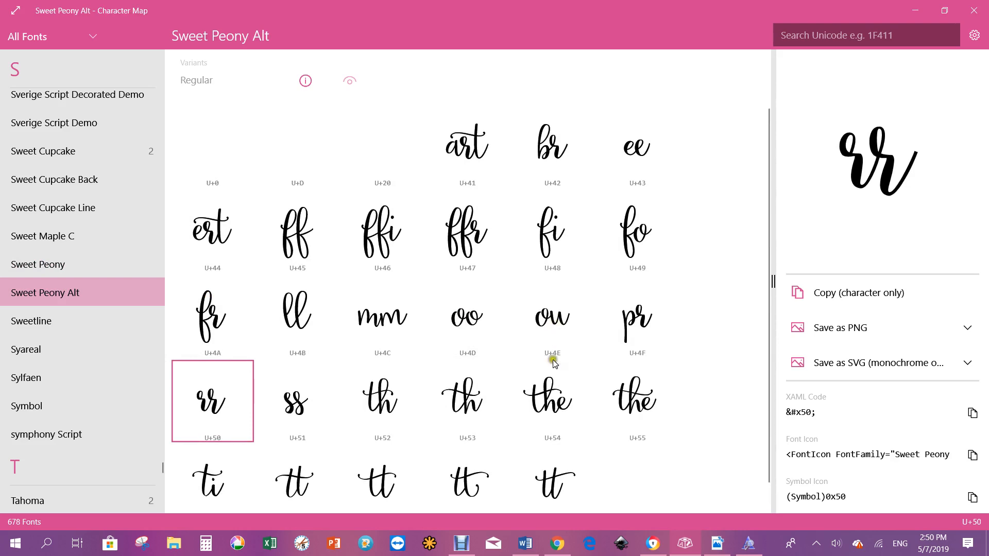
pyautogui.scroll(-1, 394, 391)
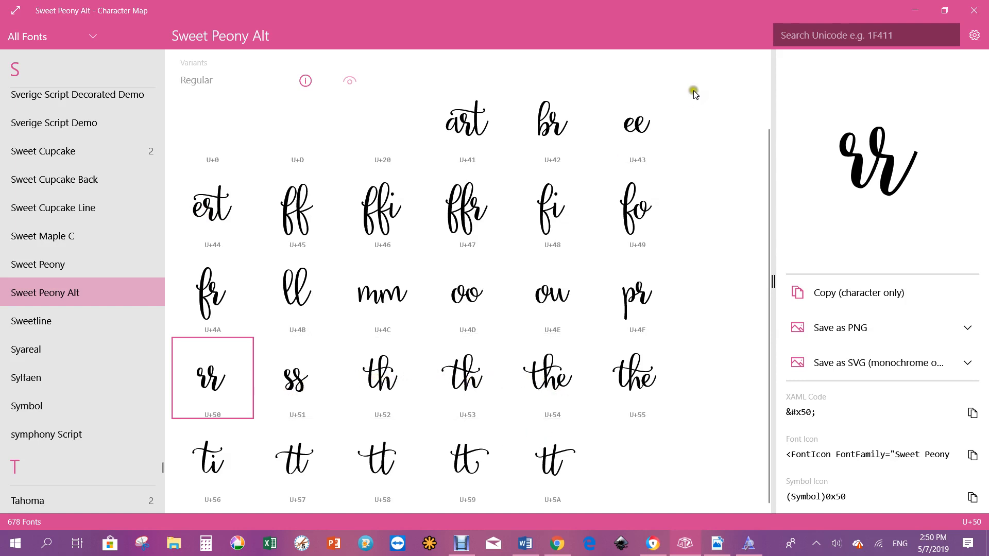
pyautogui.click(914, 10)
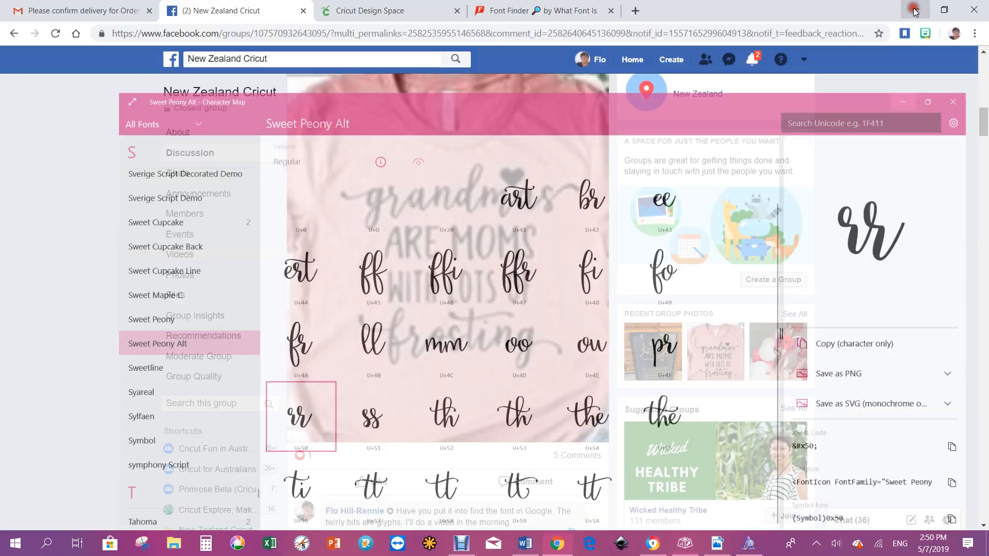
# - Return to the Design Space canvas and set the Sweet Peony Alt text "sweet" to the Italic style
pyautogui.click(347, 12)
pyautogui.doubleClick(471, 444)
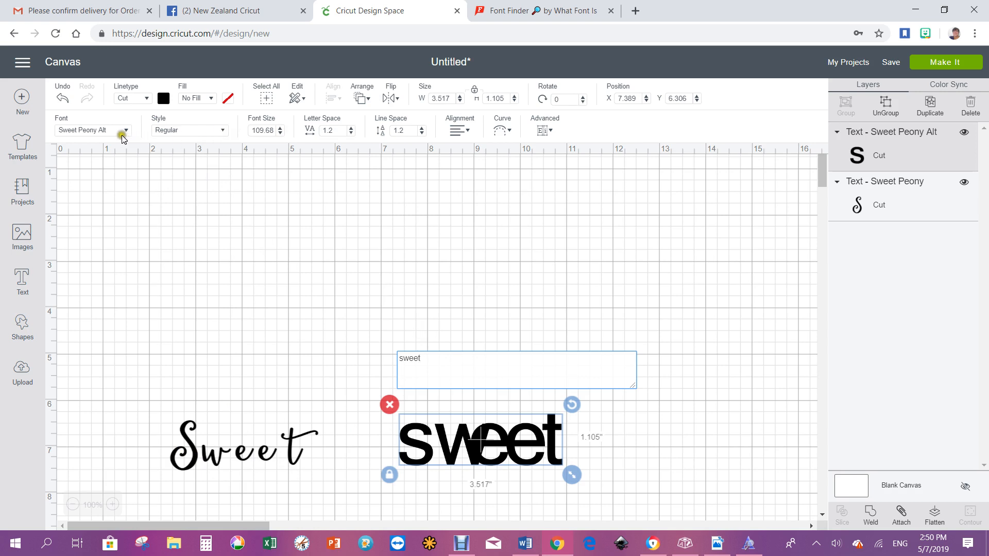
pyautogui.click(225, 132)
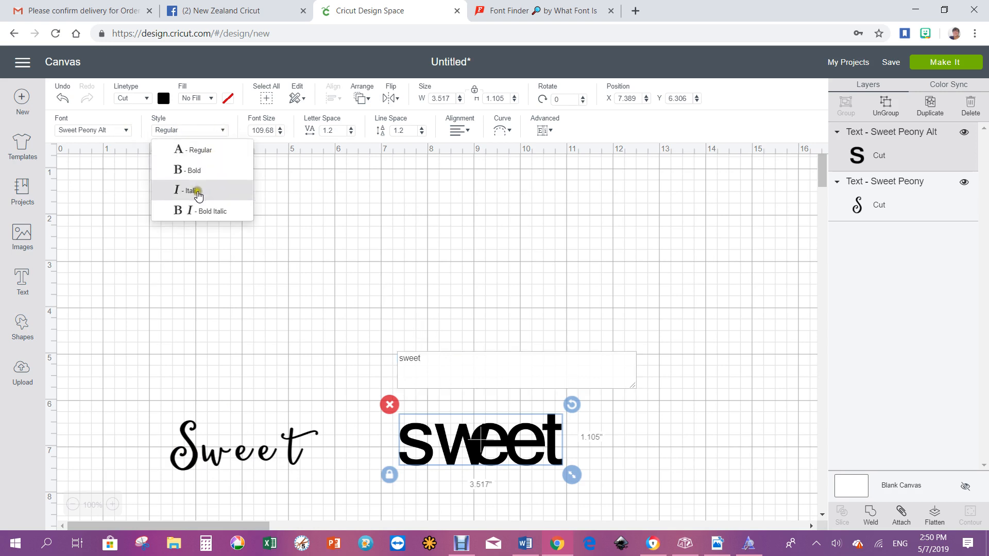
pyautogui.click(199, 196)
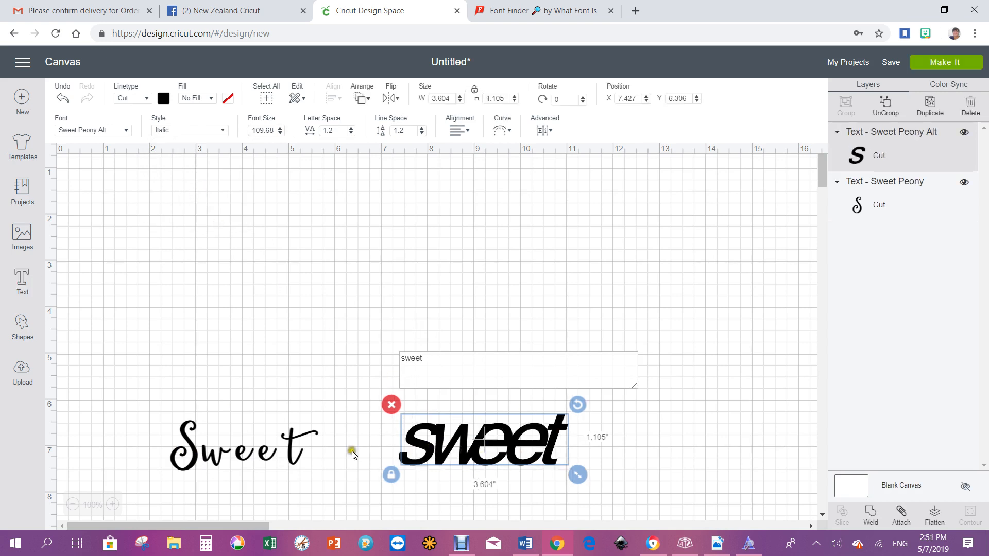
# - Set the Sweet Peony text "Sweet" to Italic, and move the Sweet Peony Alt text to about X 8.08, Y 5.75
pyautogui.click(229, 452)
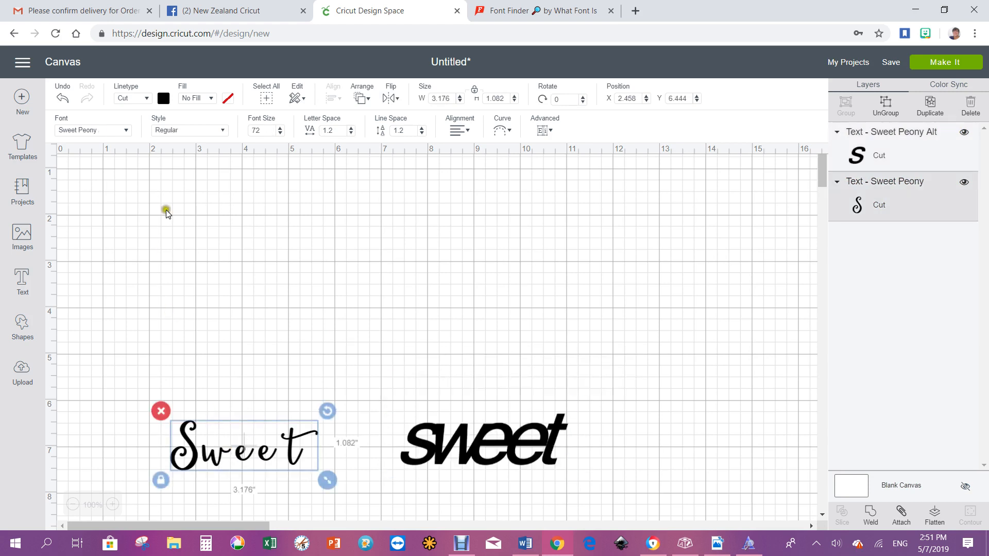
pyautogui.click(223, 131)
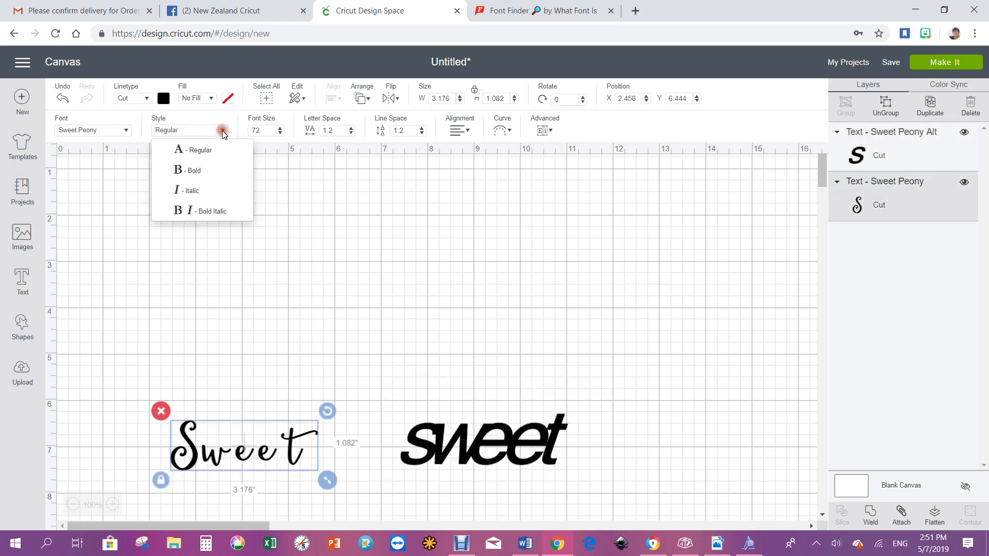
pyautogui.click(191, 189)
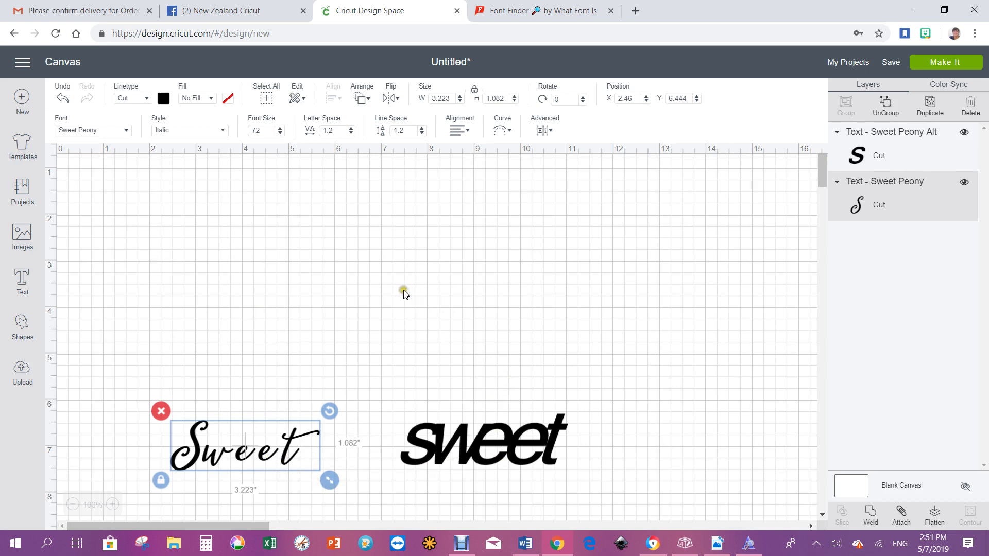
pyautogui.moveTo(470, 437); pyautogui.dragTo(499, 409)
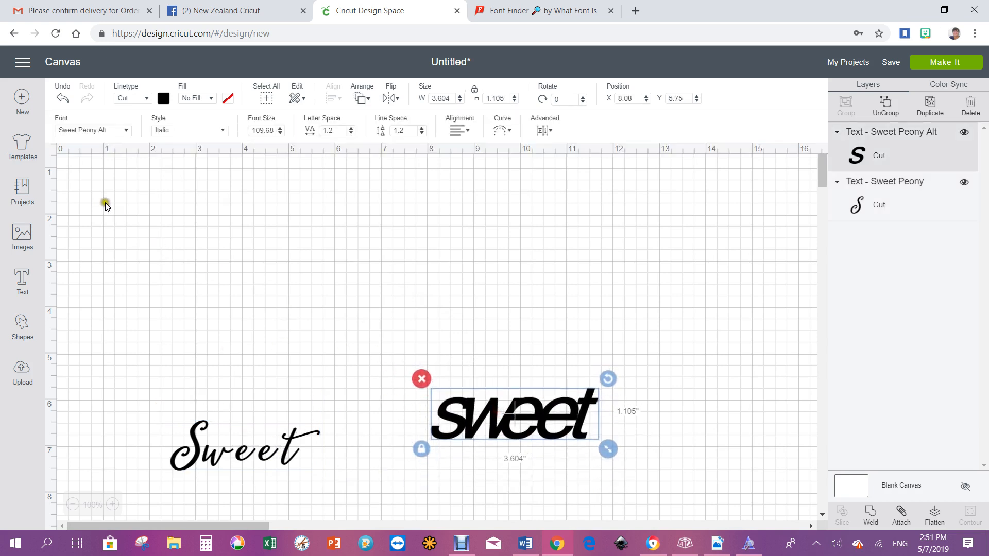
# - Clear the "sweet peony" font search for the Sweet Peony Alt text and browse the full list of fonts
pyautogui.click(126, 129)
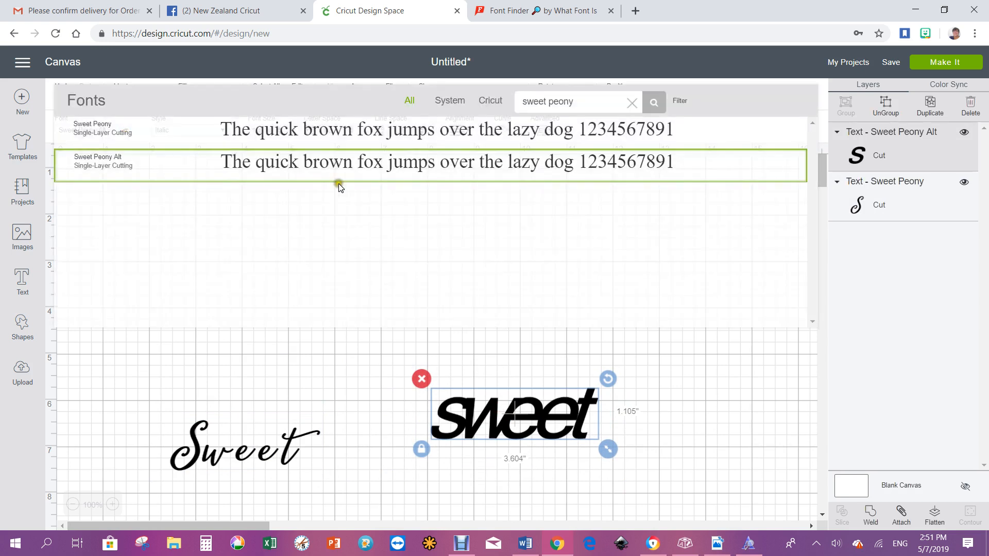
pyautogui.click(409, 101)
pyautogui.click(409, 101)
pyautogui.click(408, 102)
pyautogui.click(408, 101)
pyautogui.moveTo(572, 100); pyautogui.dragTo(523, 105)
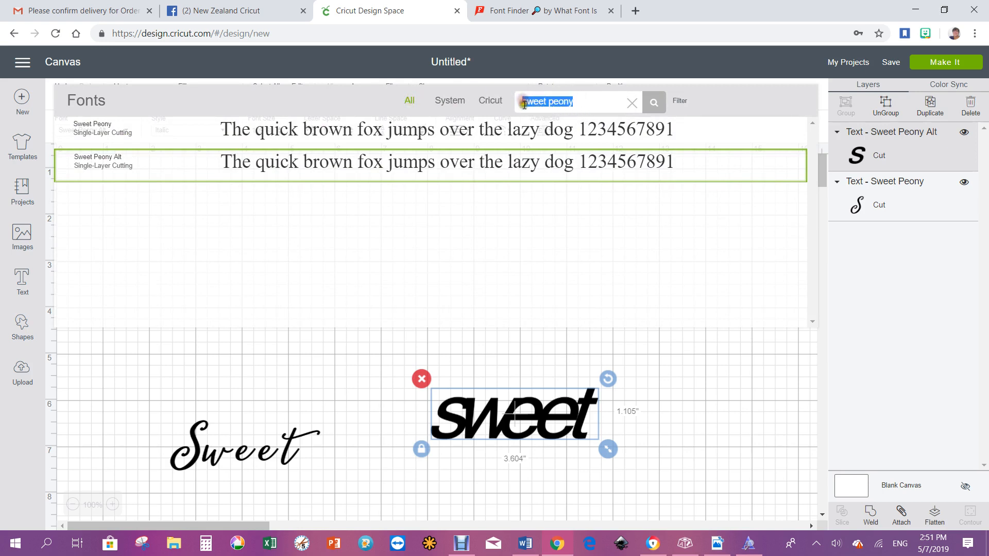
pyautogui.press('BackSpace')
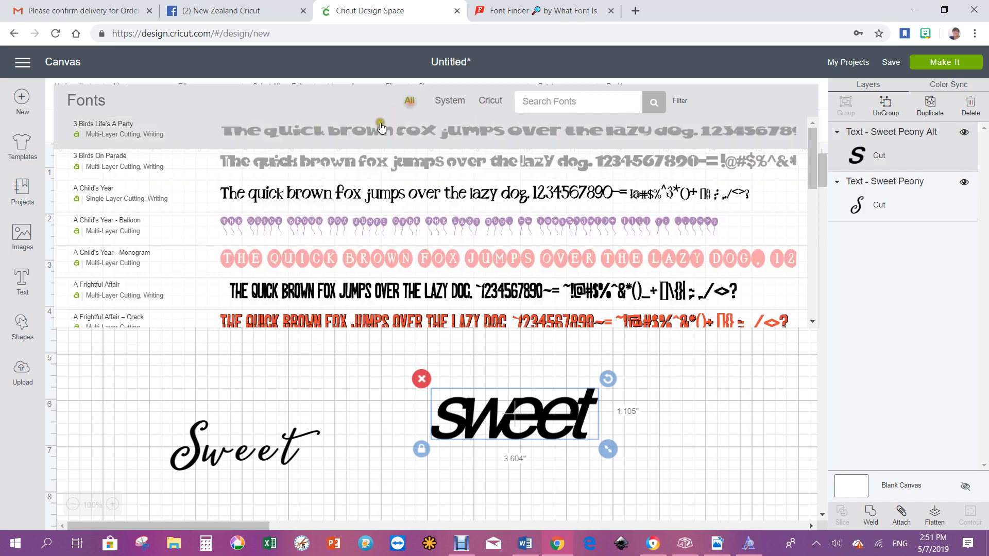
pyautogui.scroll(-4, 155, 235)
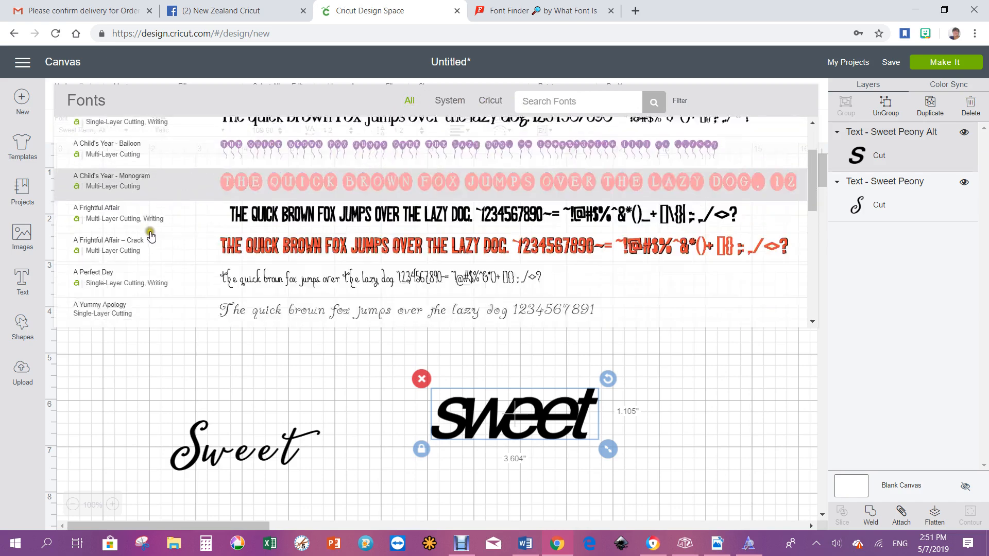
pyautogui.scroll(-3, 150, 237)
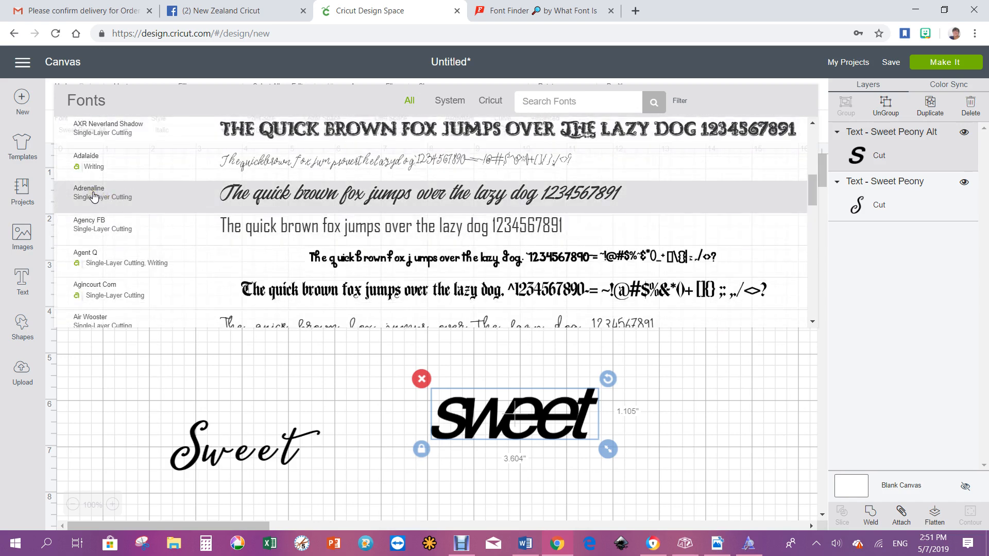
pyautogui.scroll(-1, 123, 205)
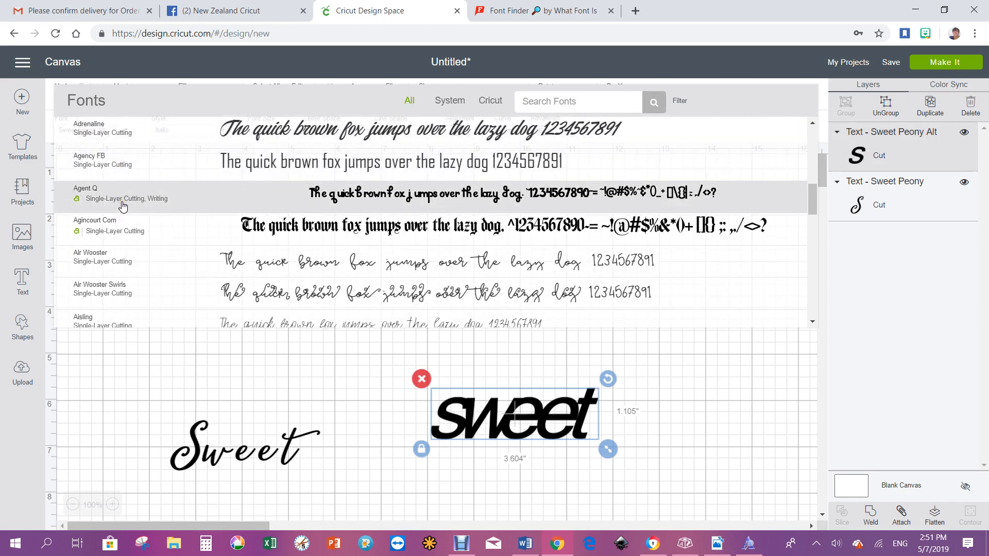
pyautogui.scroll(-3, 123, 206)
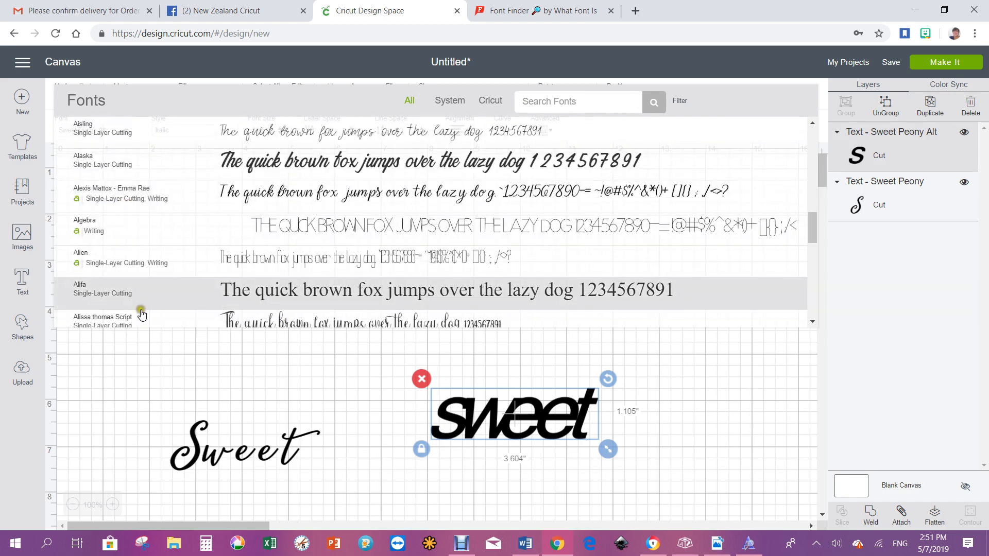
# - Switch to Character Map and open Barbara Script from the fonts starting with B
pyautogui.click(716, 543)
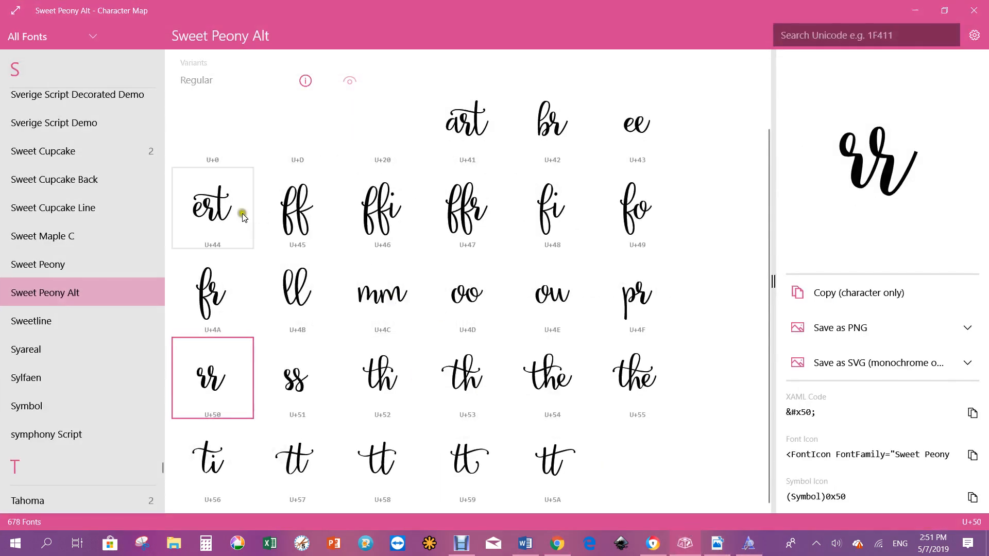
pyautogui.scroll(3, 103, 304)
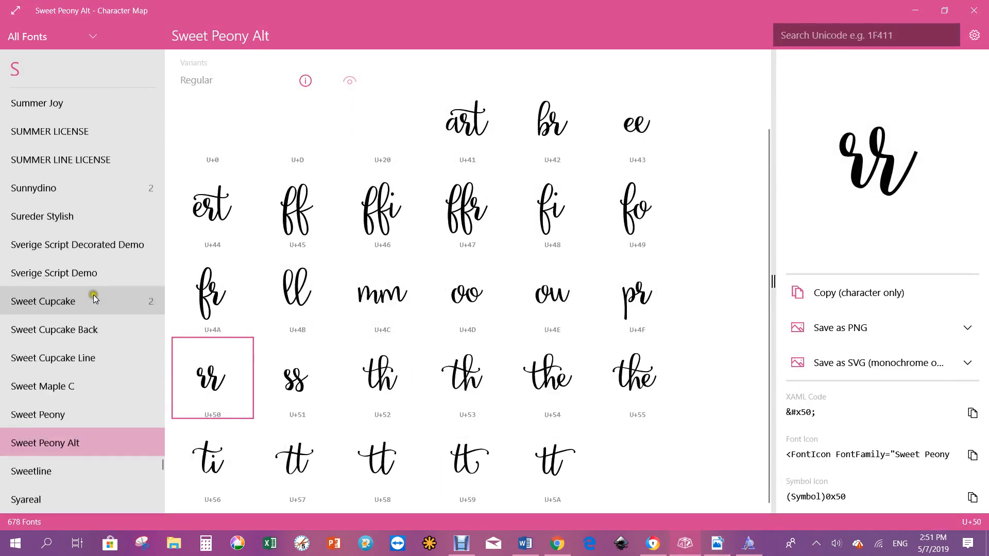
pyautogui.scroll(20, 98, 283)
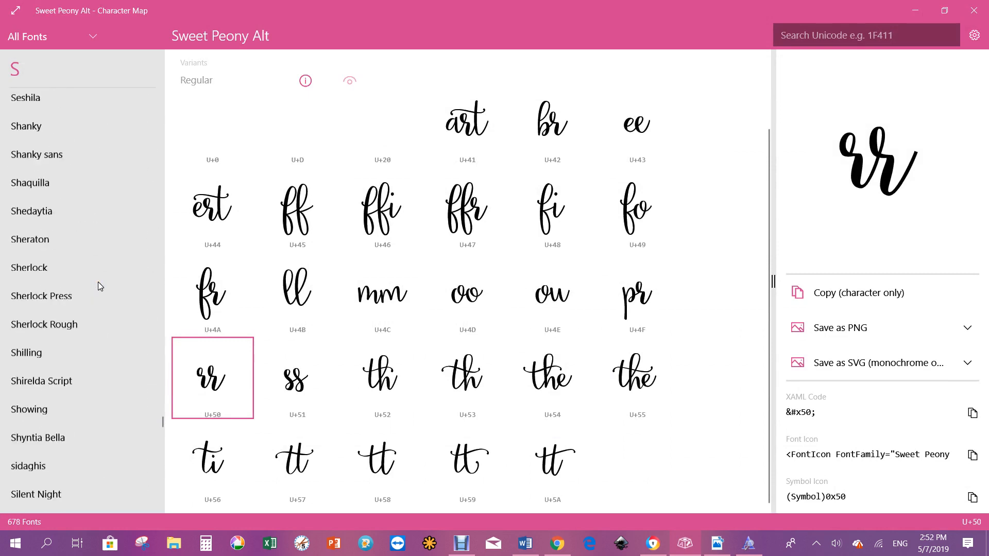
pyautogui.scroll(20, 98, 282)
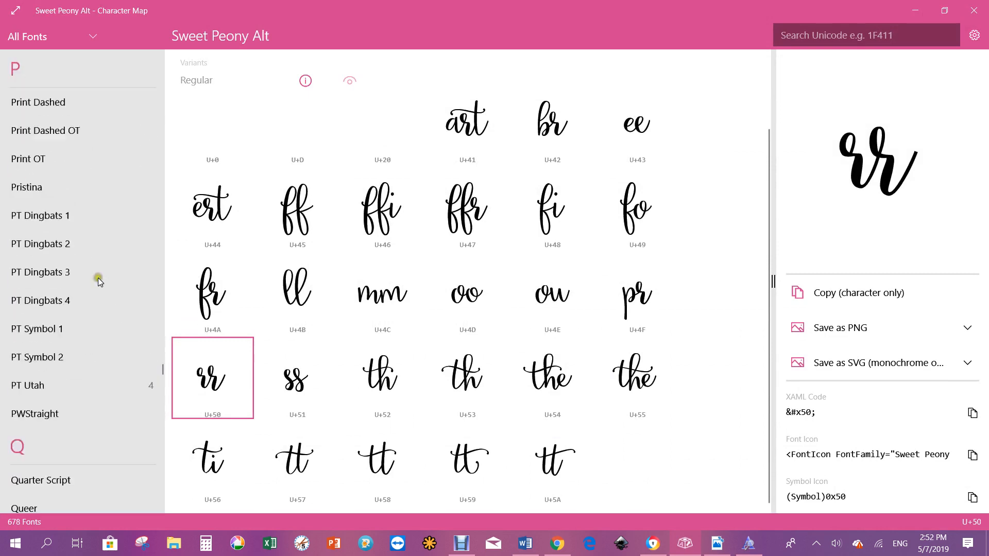
pyautogui.scroll(15, 99, 281)
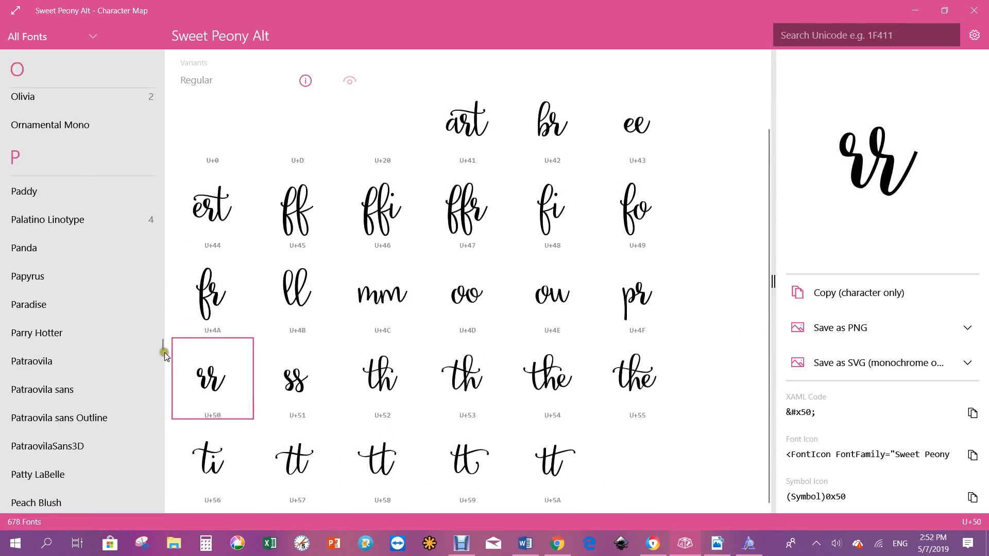
pyautogui.moveTo(162, 344); pyautogui.dragTo(148, 86)
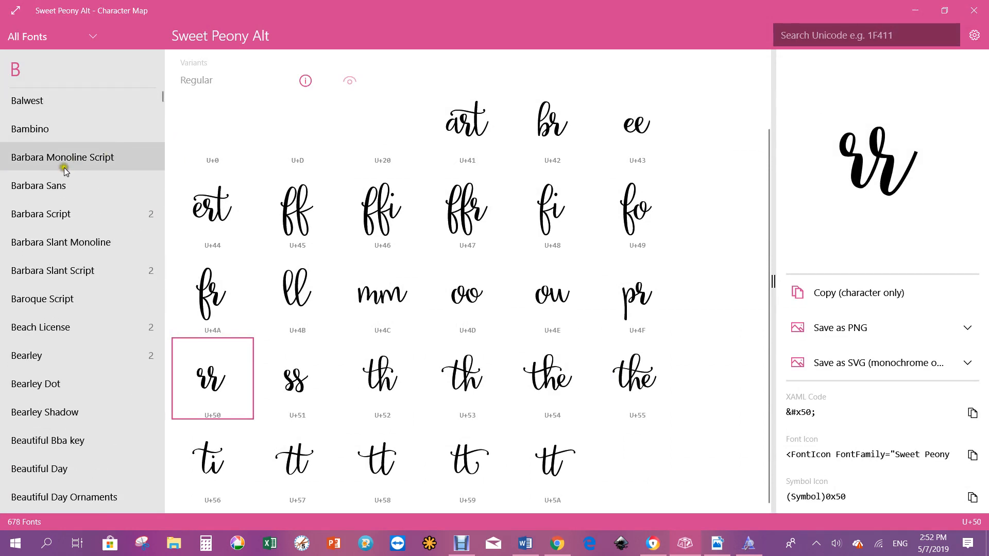
pyautogui.click(45, 188)
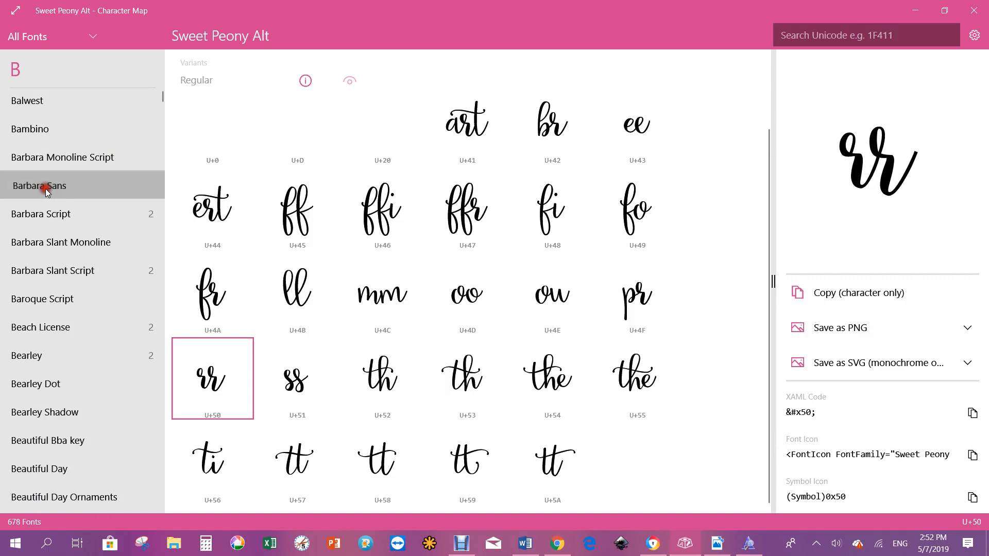
pyautogui.click(32, 218)
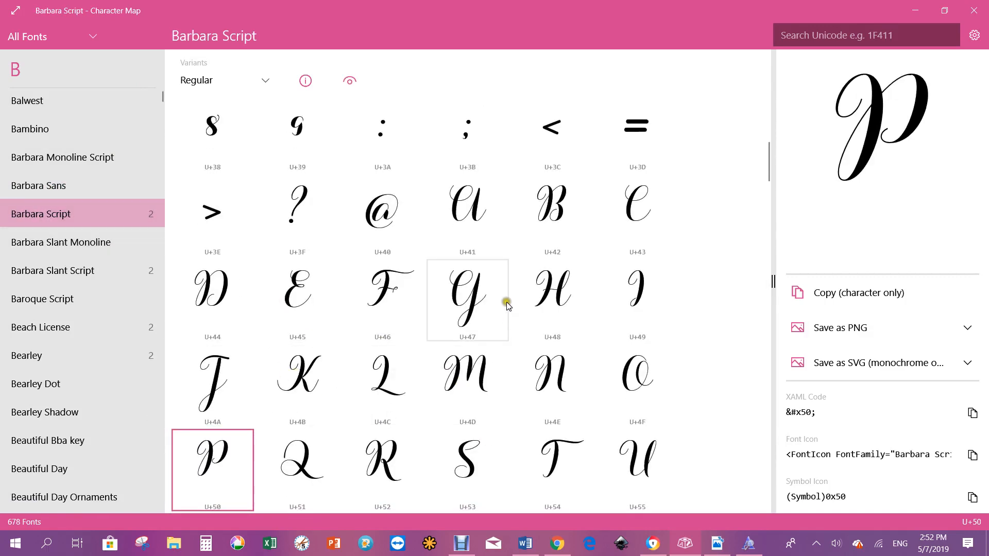
# - Find the lowercase t with the long underline tail (U+E05F) among the Barbara Script glyphs and copy the character
pyautogui.scroll(-3, 520, 274)
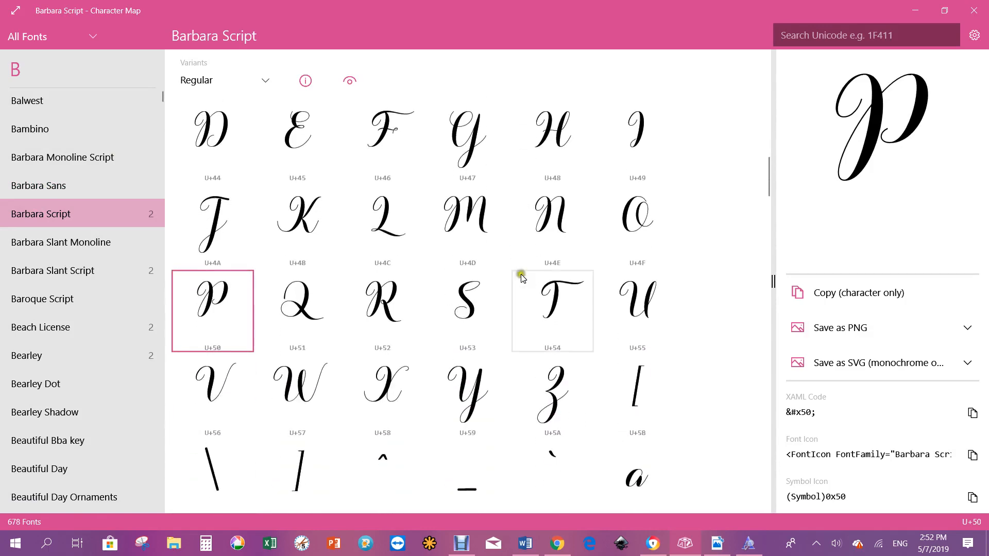
pyautogui.scroll(-12, 520, 274)
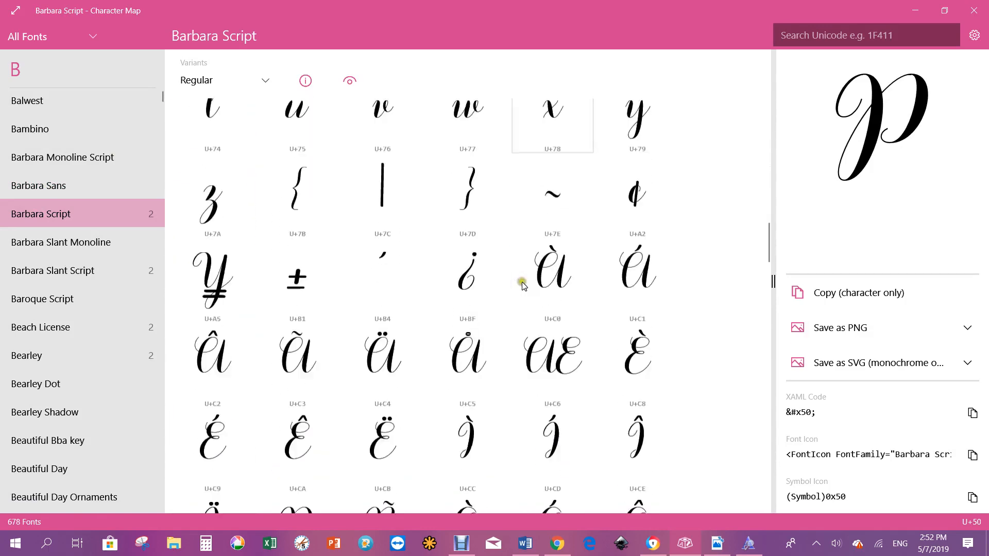
pyautogui.scroll(-20, 523, 288)
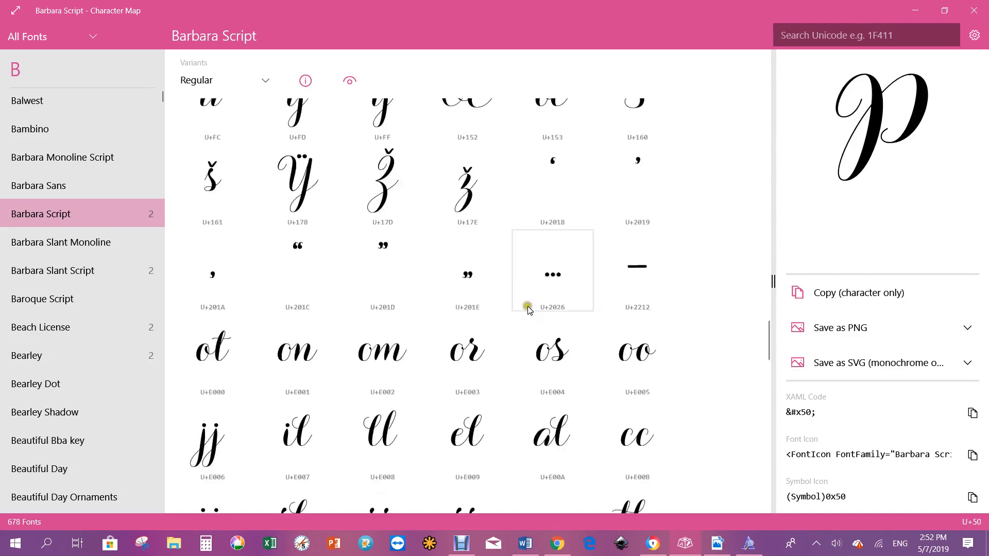
pyautogui.scroll(-15, 531, 309)
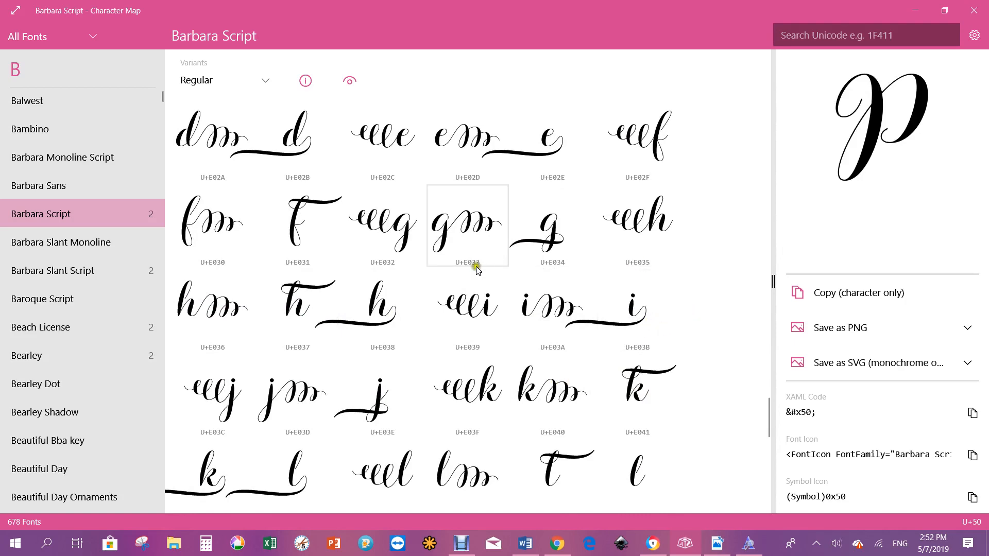
pyautogui.scroll(-2, 394, 342)
pyautogui.scroll(-8, 397, 344)
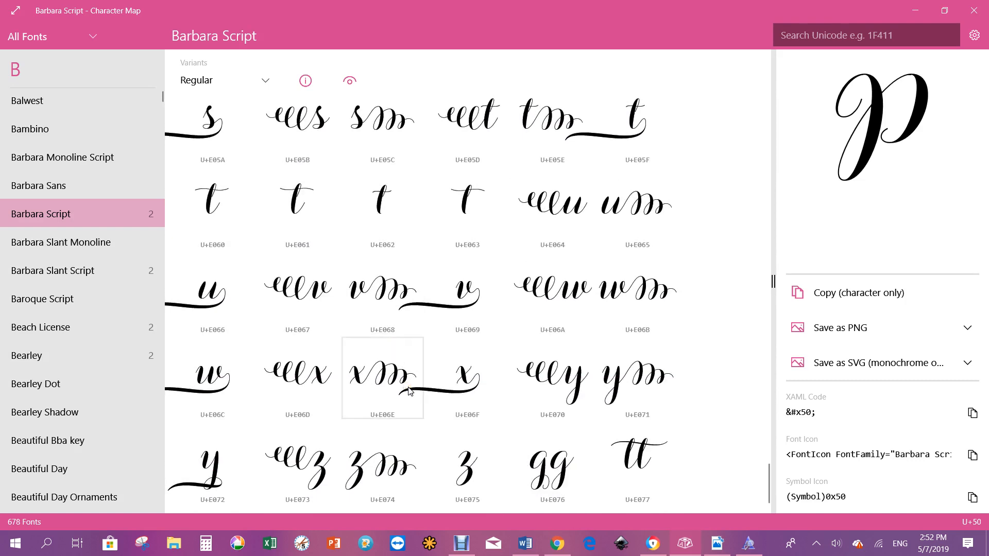
pyautogui.scroll(1, 410, 391)
pyautogui.scroll(-1, 410, 392)
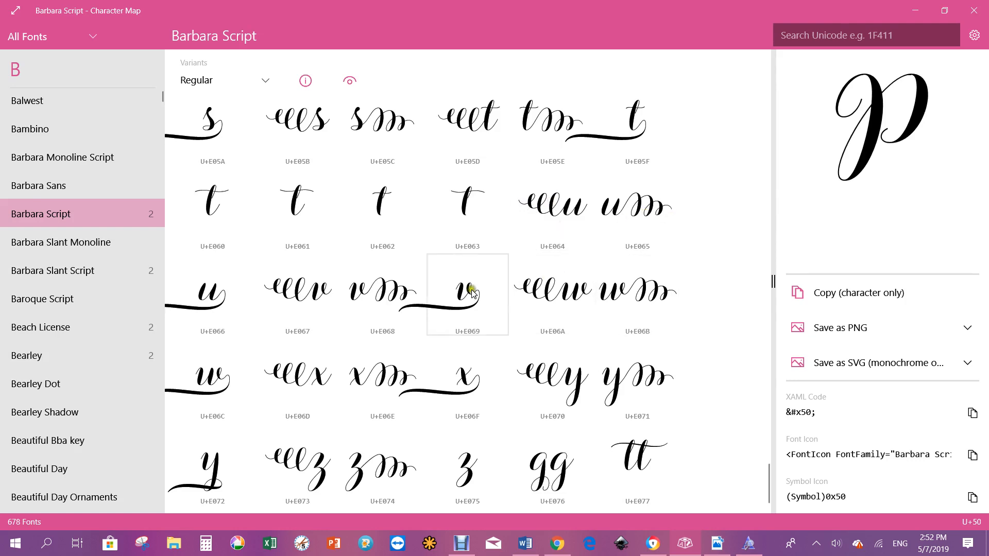
pyautogui.scroll(3, 353, 315)
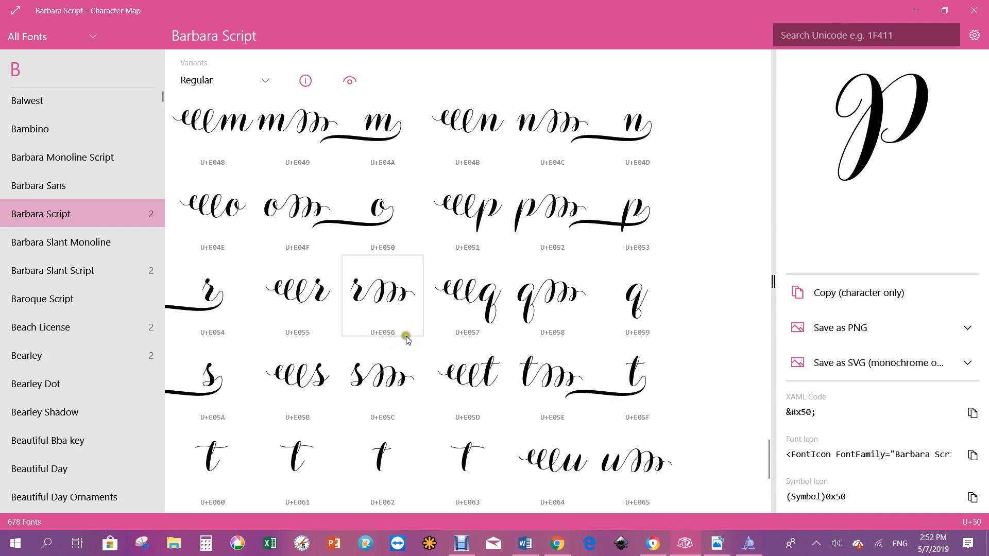
pyautogui.click(636, 382)
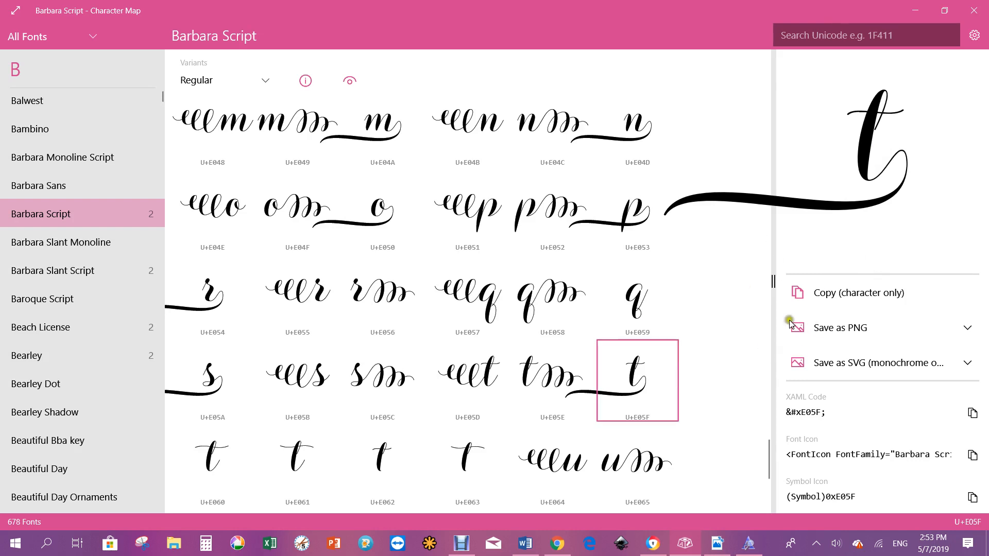
pyautogui.click(839, 295)
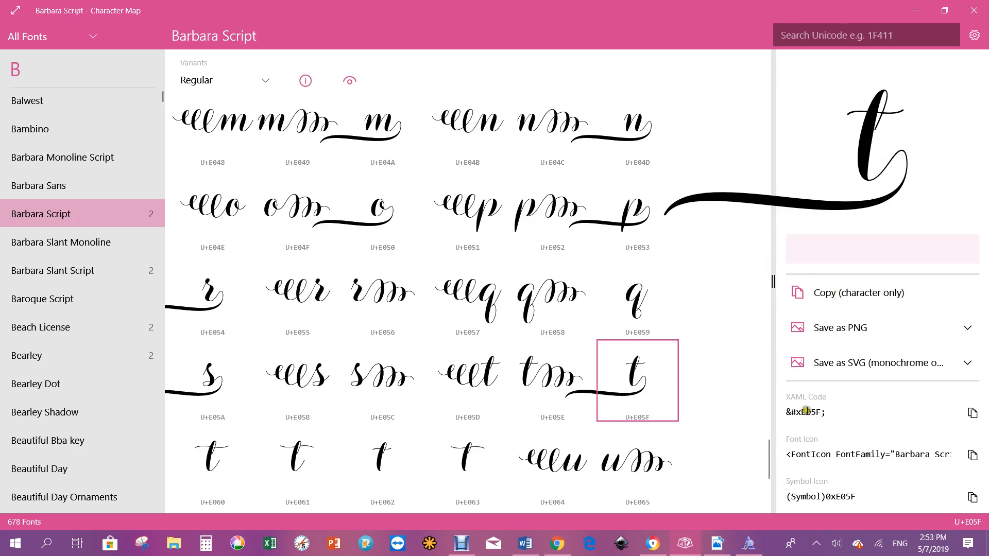
# - Switch to the Design Space canvas and replace the final "t" of the Sweet Peony Alt text "sweet" with the copied glyph
pyautogui.moveTo(728, 550)
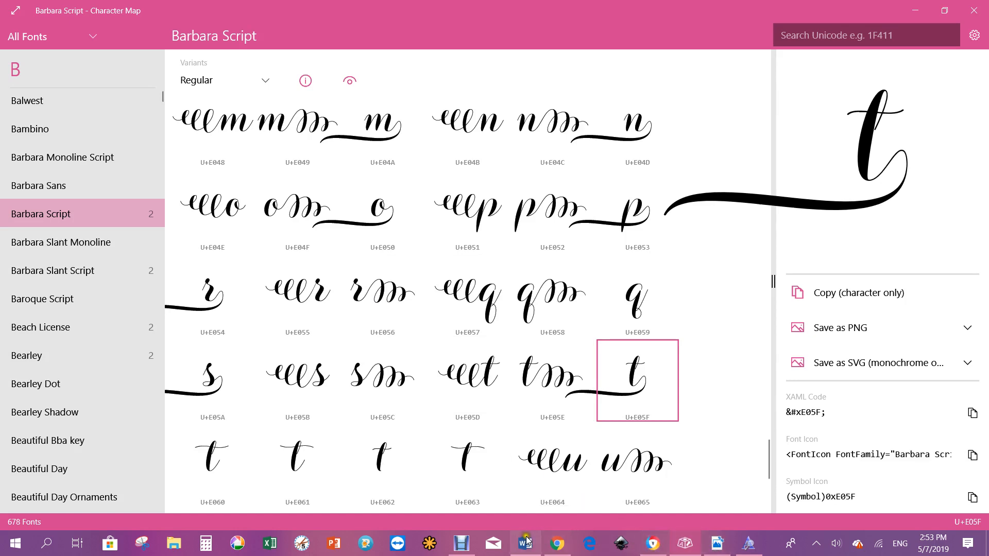
pyautogui.click(556, 544)
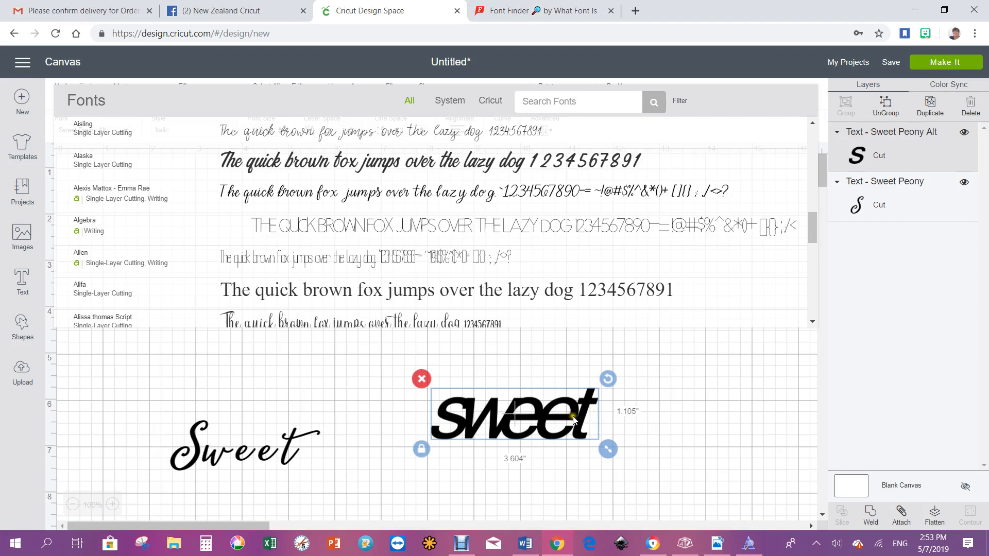
pyautogui.click(590, 413)
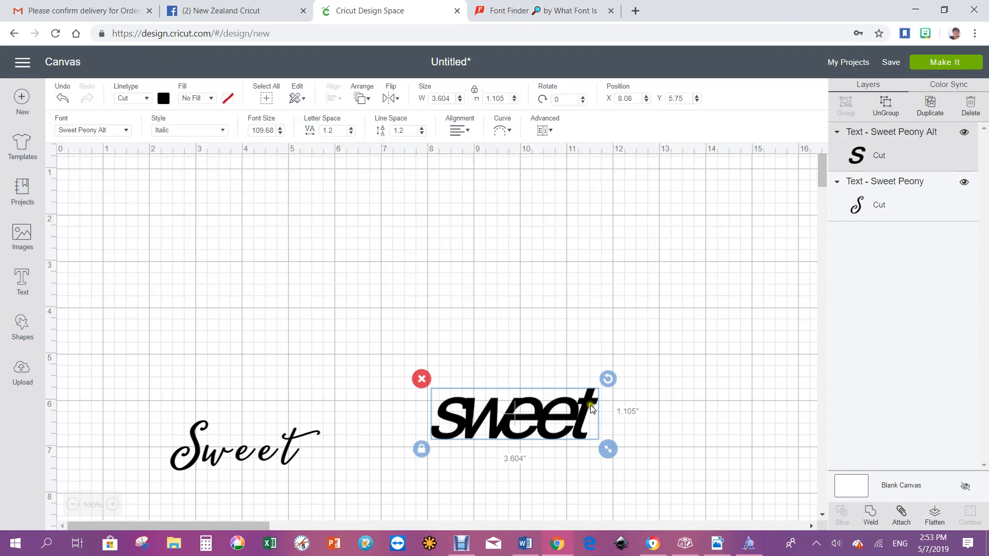
pyautogui.doubleClick(571, 422)
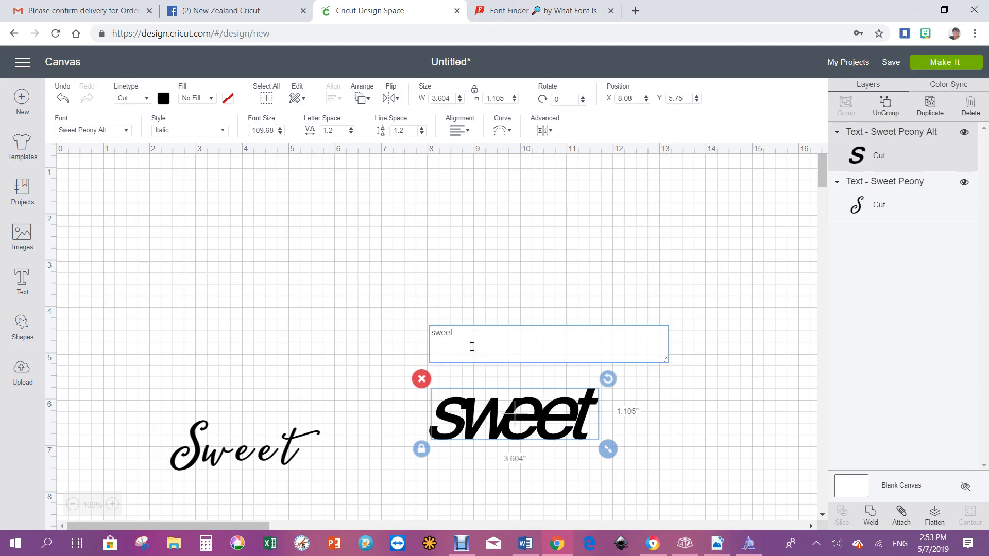
pyautogui.press('BackSpace')
pyautogui.hotkey('ctrl', 'v')
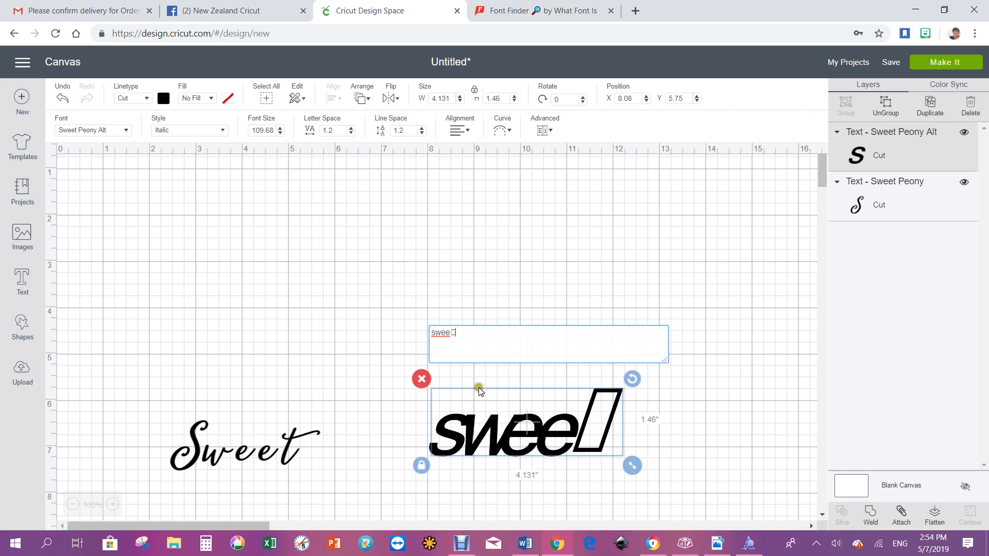
# - Set the Sweet Peony Alt text containing the pasted glyph to the Regular style
pyautogui.click(223, 130)
pyautogui.click(206, 149)
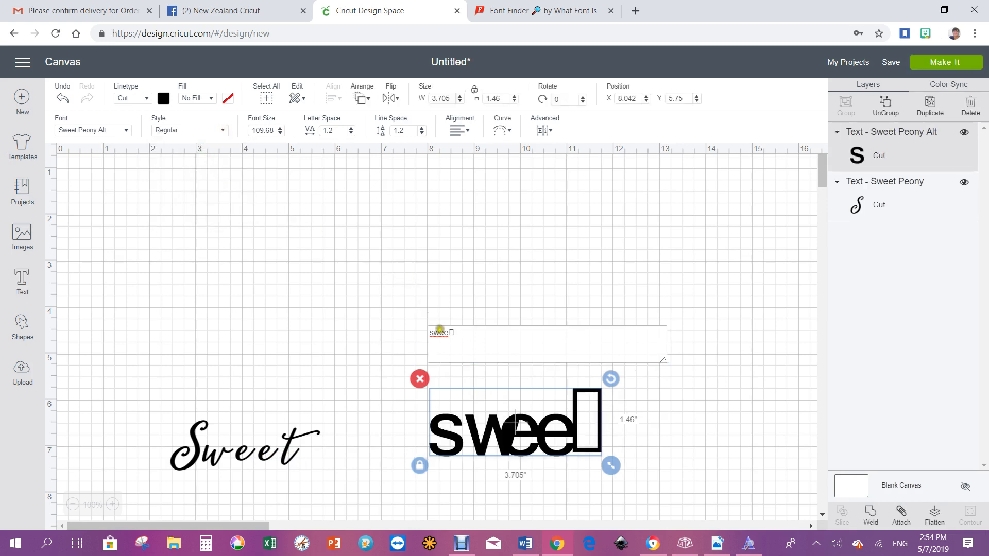
pyautogui.doubleClick(457, 332)
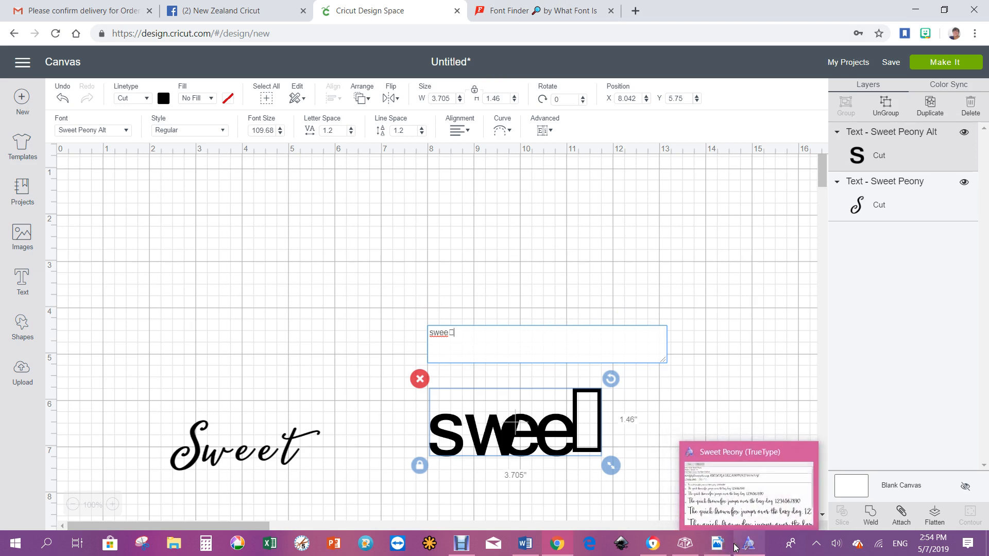
pyautogui.moveTo(652, 549)
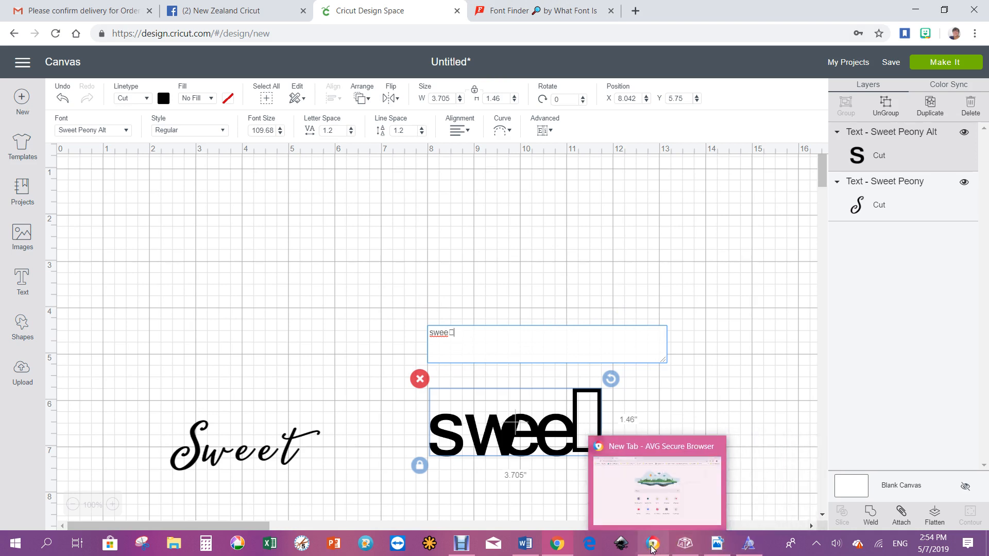
pyautogui.moveTo(686, 548)
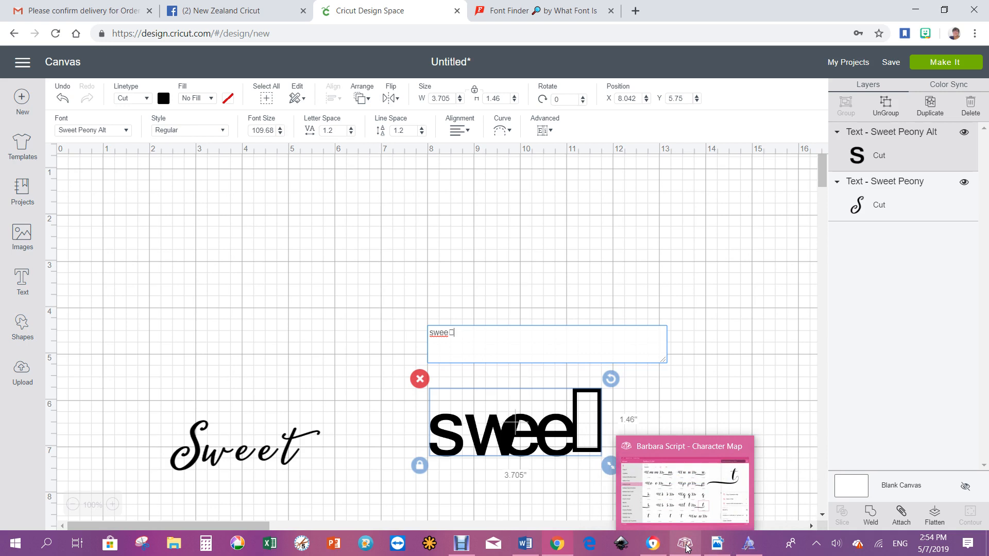
pyautogui.click(532, 427)
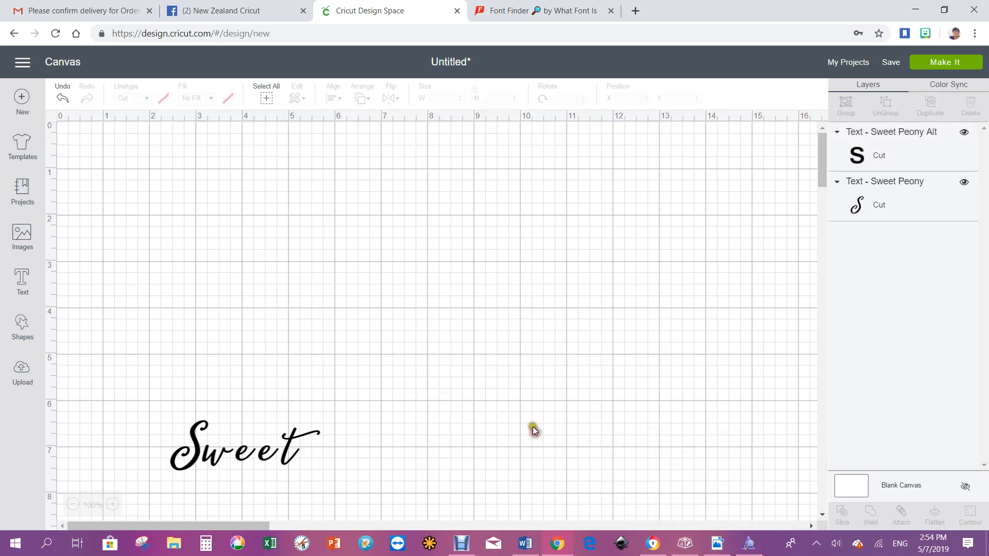
# - Search the fonts for "Barbara" and set the text containing the pasted glyph to Barbara Script
pyautogui.doubleClick(563, 425)
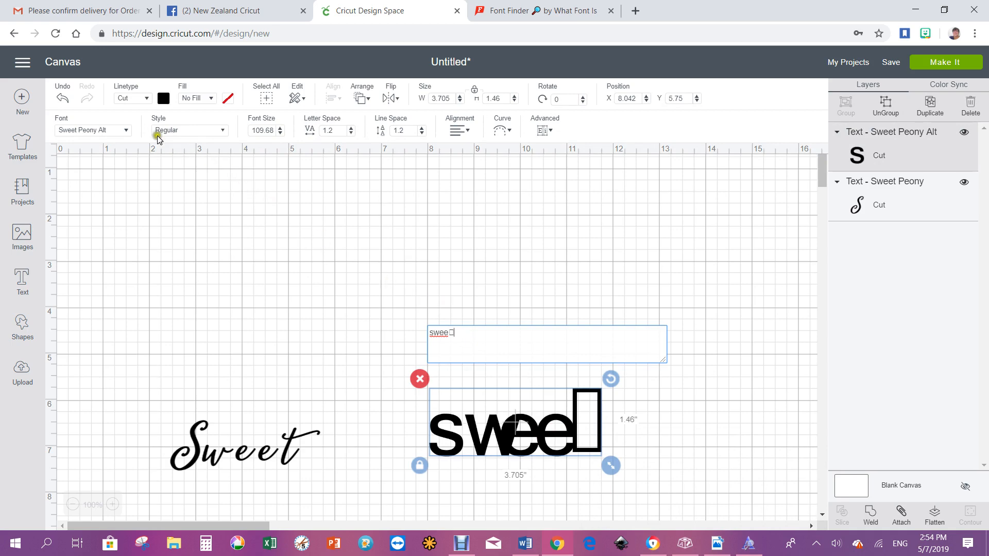
pyautogui.click(124, 131)
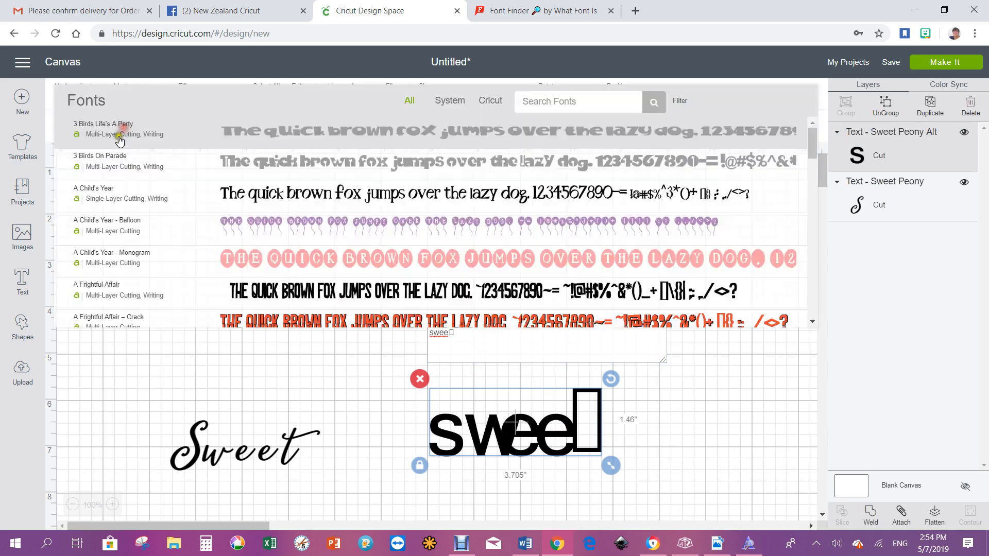
pyautogui.scroll(-3, 105, 227)
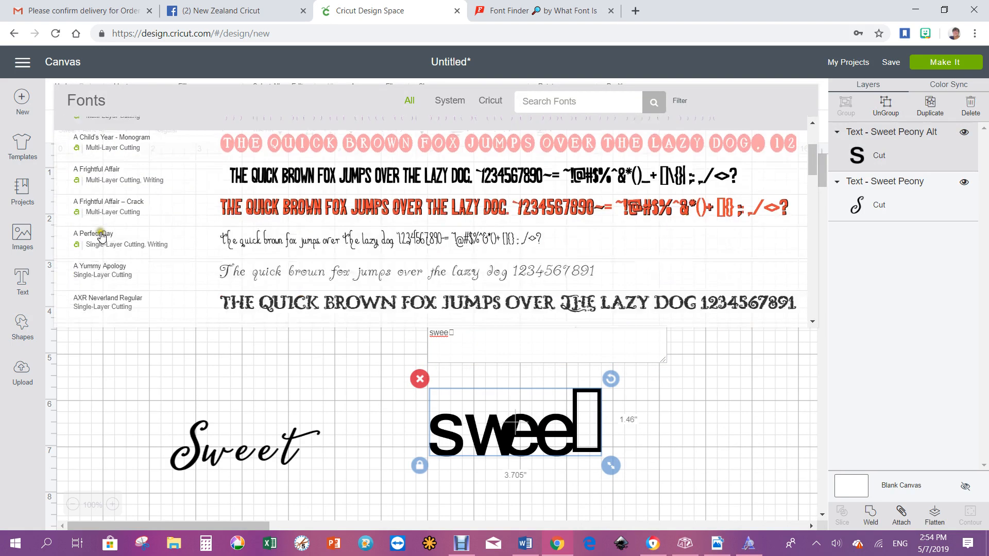
pyautogui.click(519, 106)
pyautogui.write('Barbar')
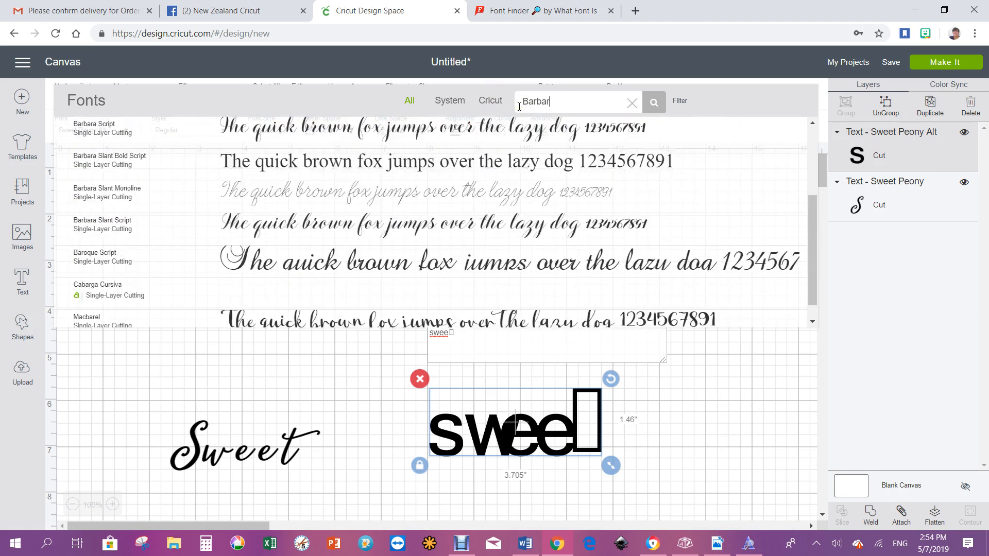
pyautogui.write('a')
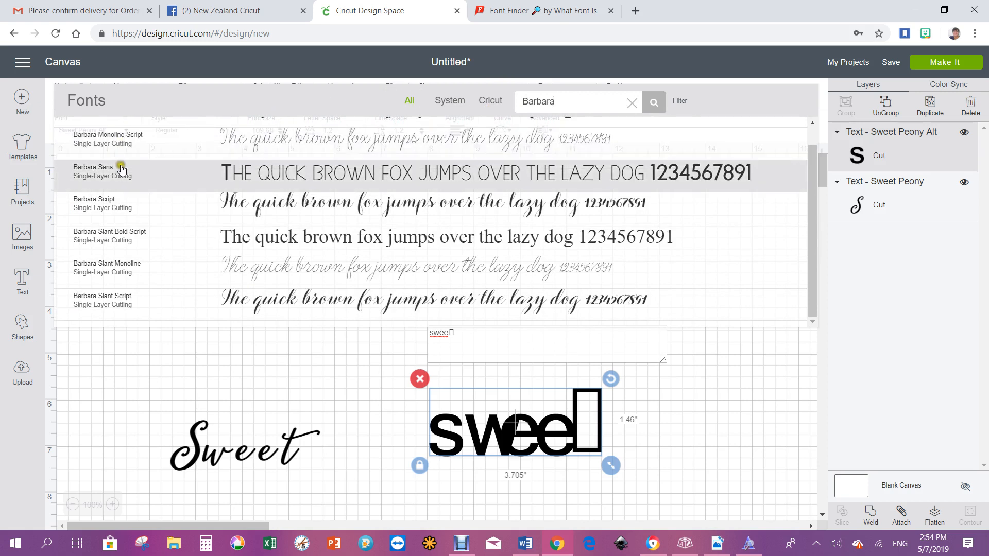
pyautogui.click(262, 206)
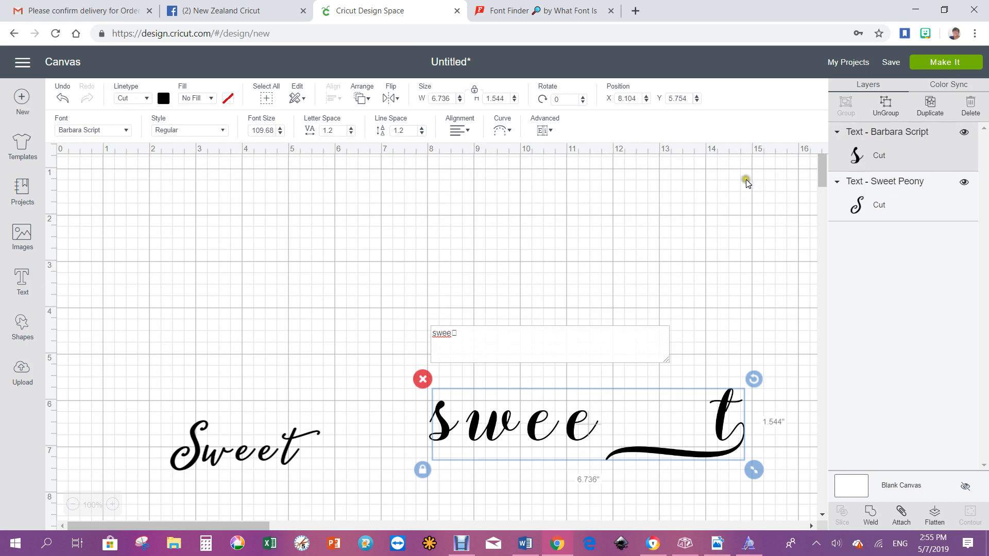
# - Return to Character Map and examine Barbara Script's letter-pair ligatures and its lowercase letters with swashes and tails
pyautogui.click(685, 544)
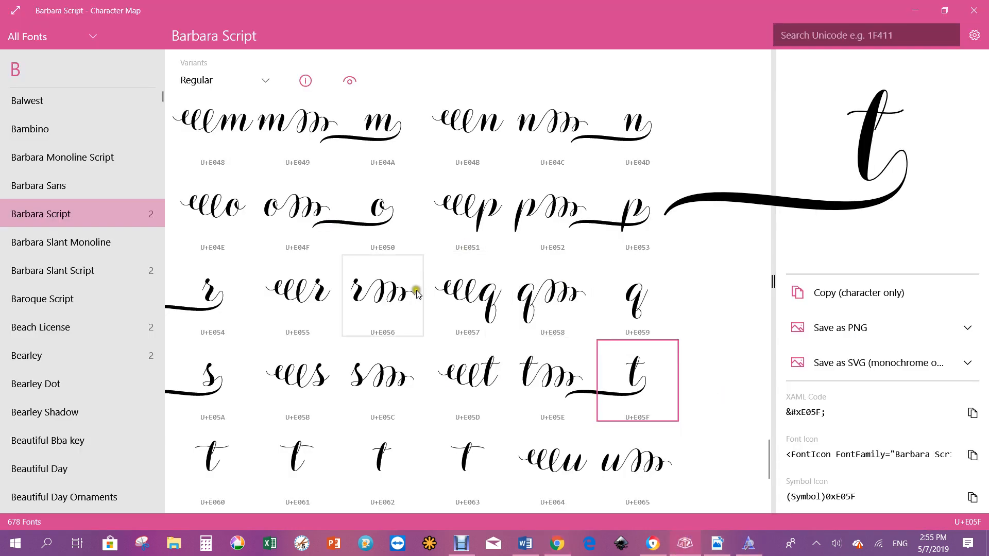
pyautogui.scroll(3, 401, 296)
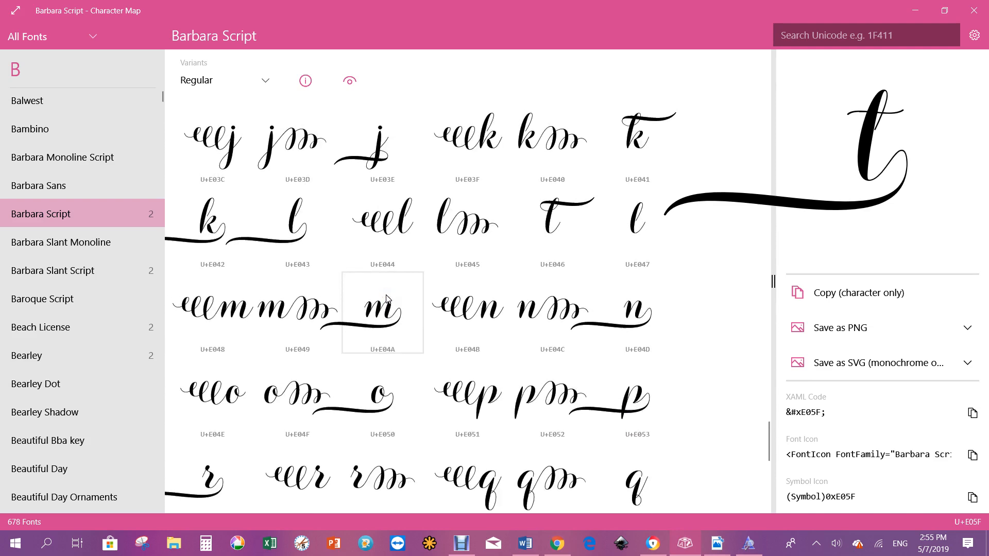
pyautogui.scroll(5, 387, 299)
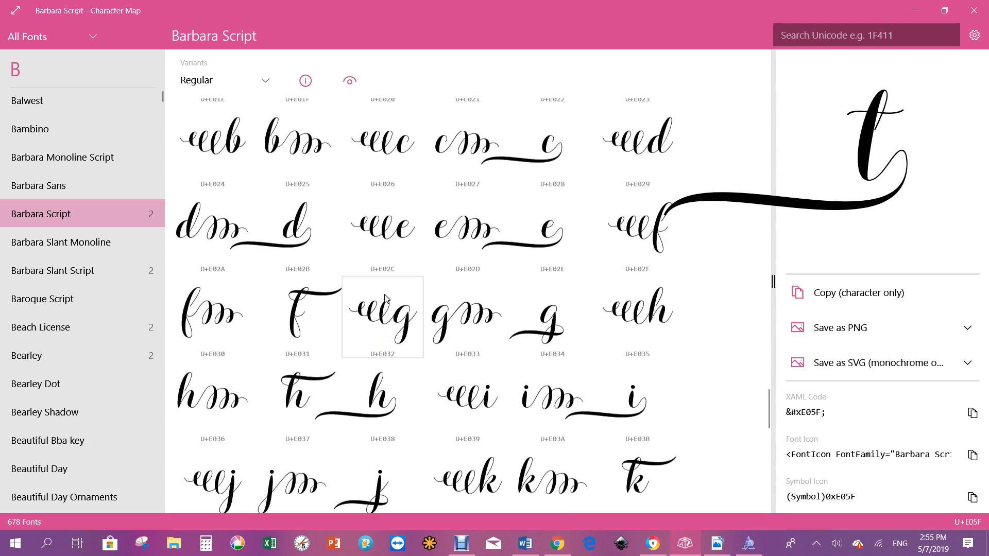
pyautogui.scroll(5, 386, 299)
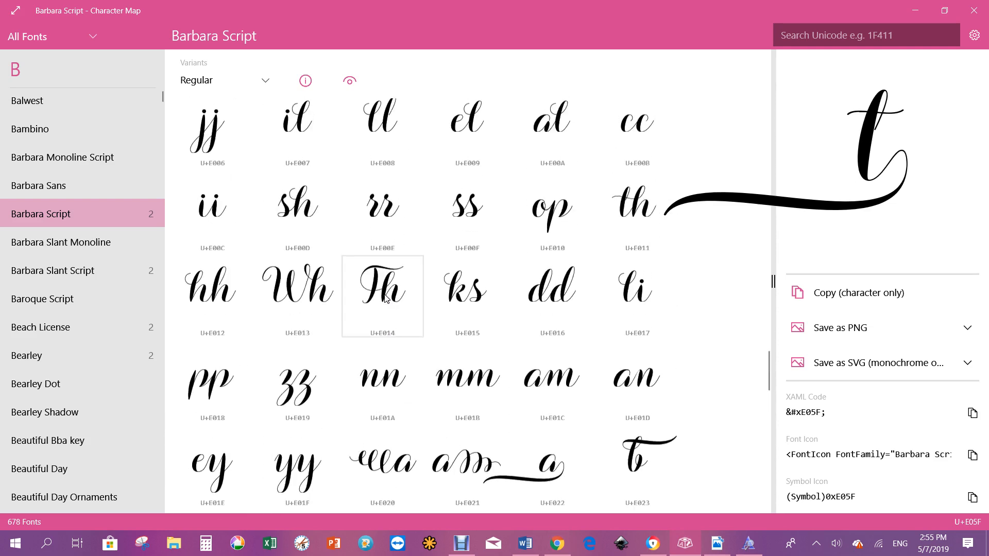
pyautogui.scroll(2, 401, 300)
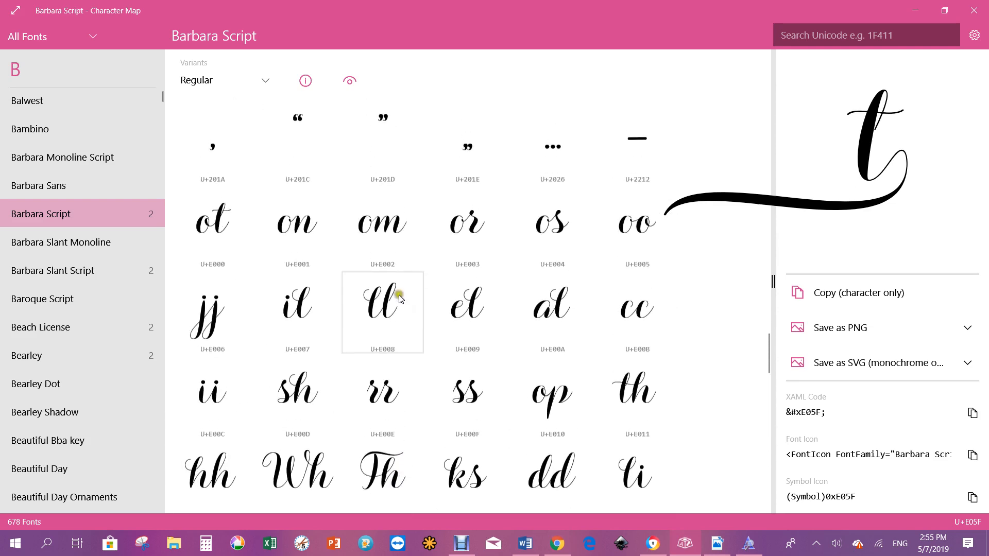
pyautogui.scroll(2, 400, 298)
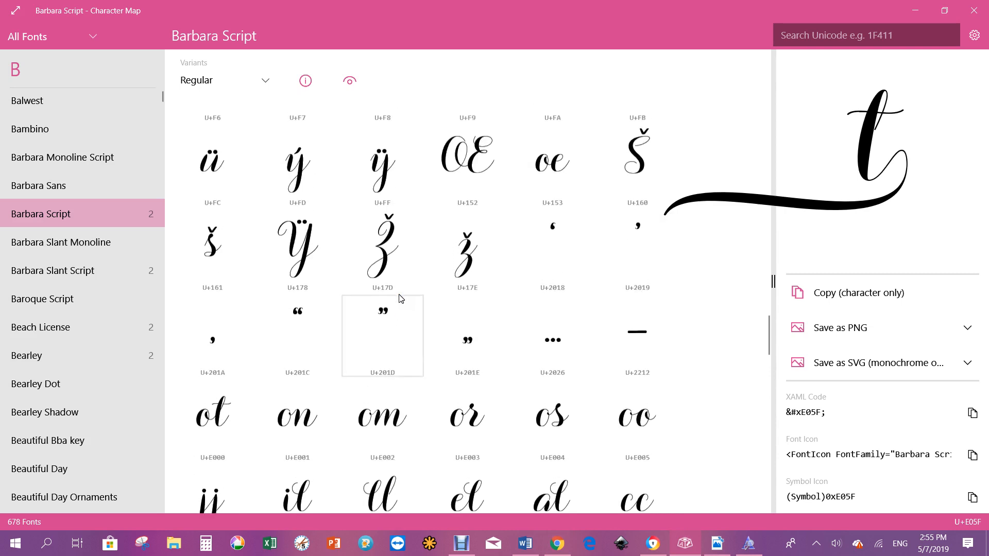
pyautogui.scroll(-2, 400, 295)
pyautogui.scroll(-3, 397, 298)
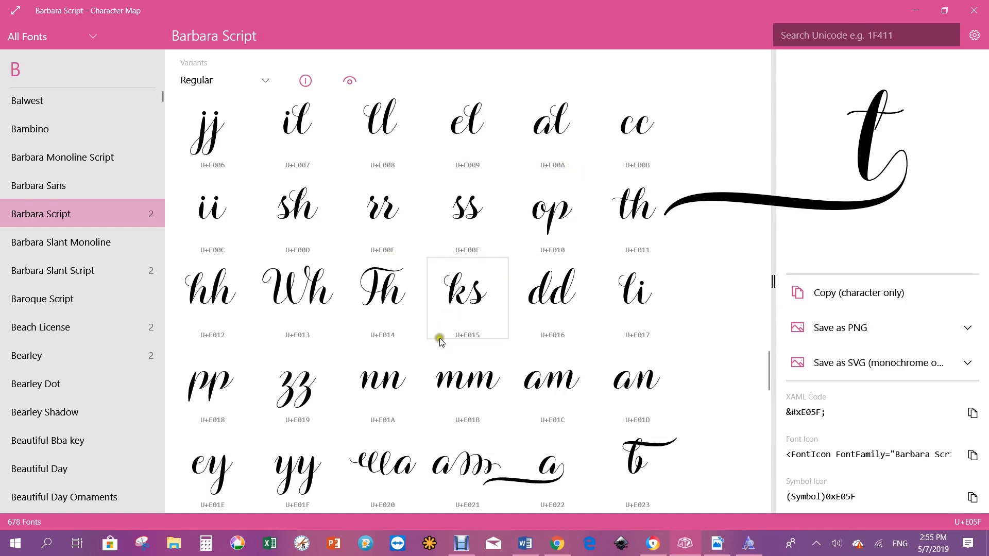
pyautogui.scroll(-3, 466, 335)
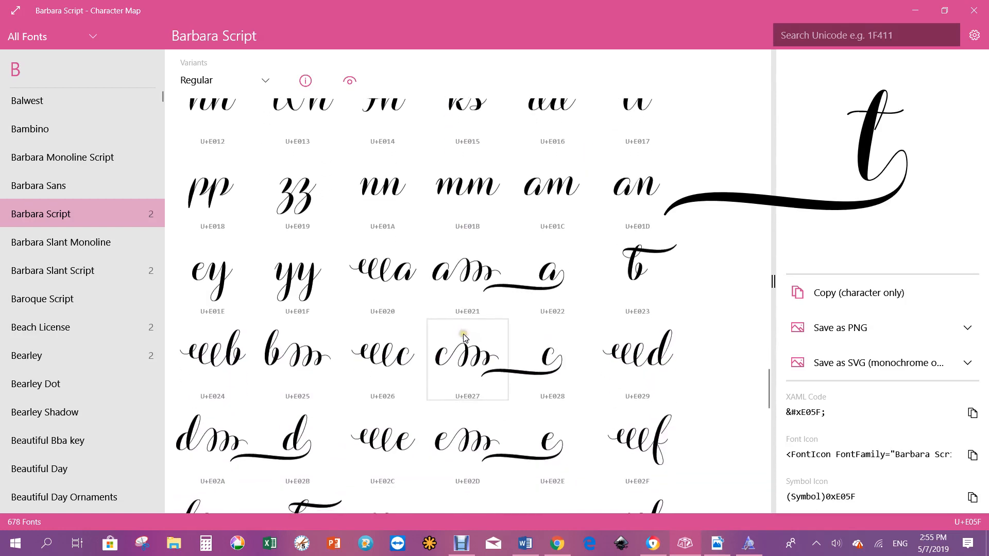
pyautogui.scroll(-6, 462, 338)
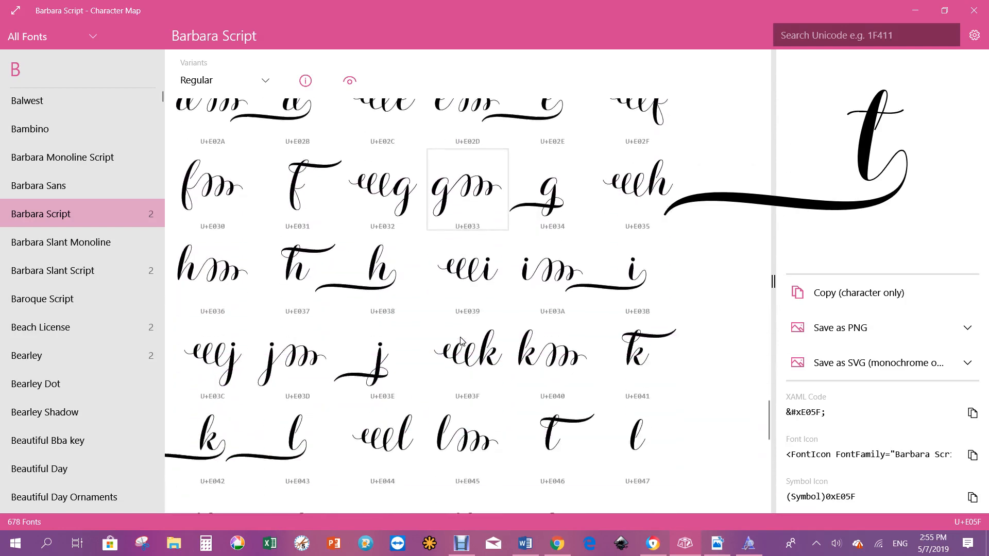
pyautogui.scroll(-5, 462, 341)
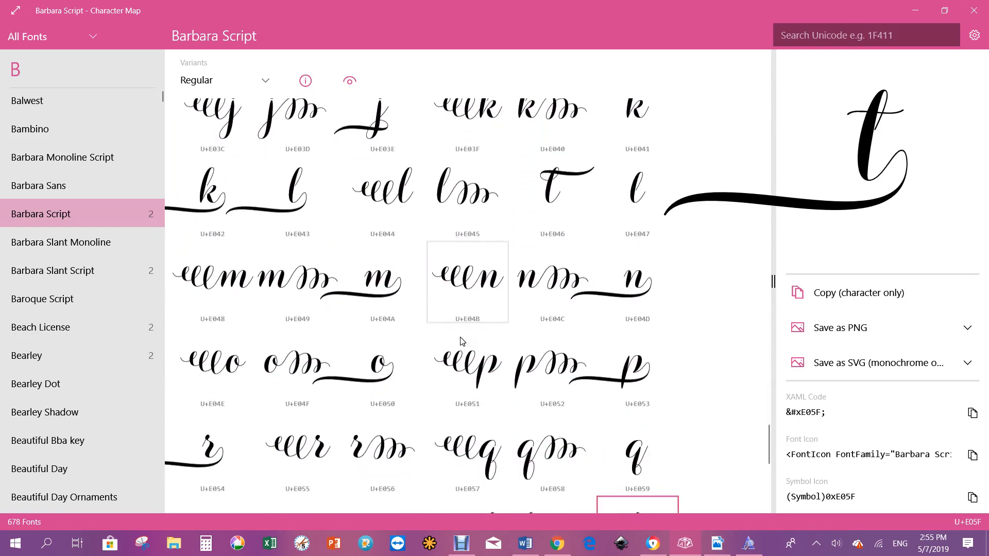
# - Examine Barbara Script's remaining swash letters, accented characters and basic alphabet, and preview the capital S
pyautogui.scroll(-3, 462, 340)
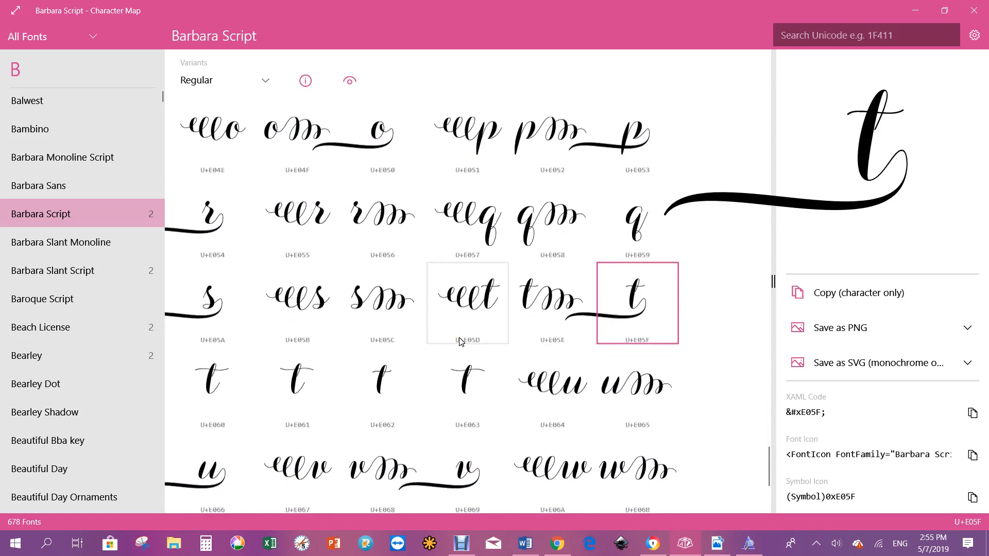
pyautogui.scroll(-1, 461, 341)
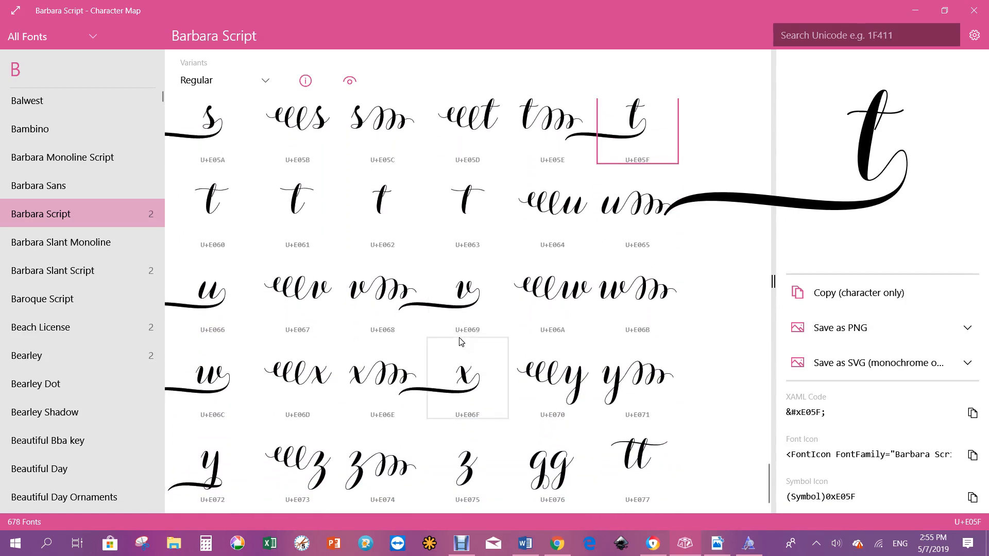
pyautogui.scroll(7, 460, 340)
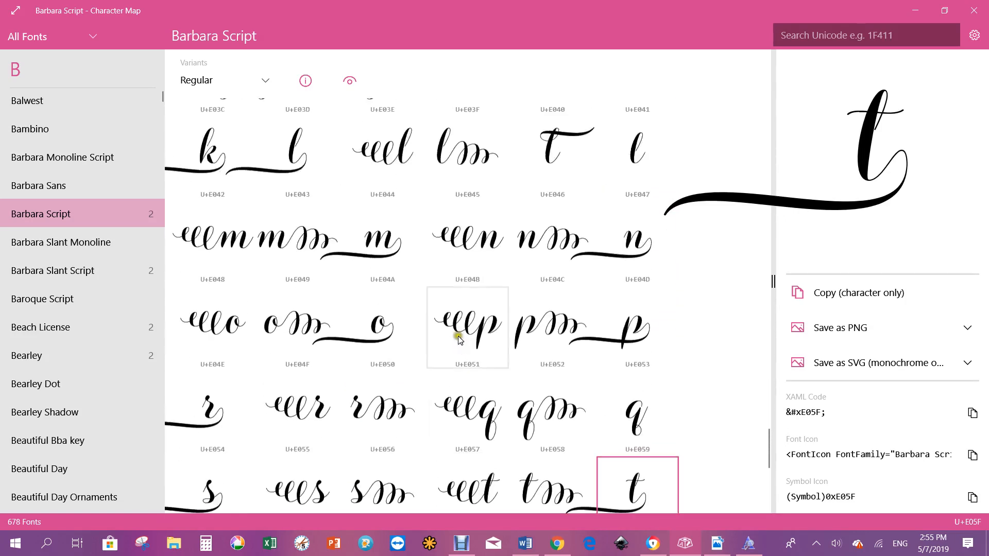
pyautogui.scroll(8, 448, 332)
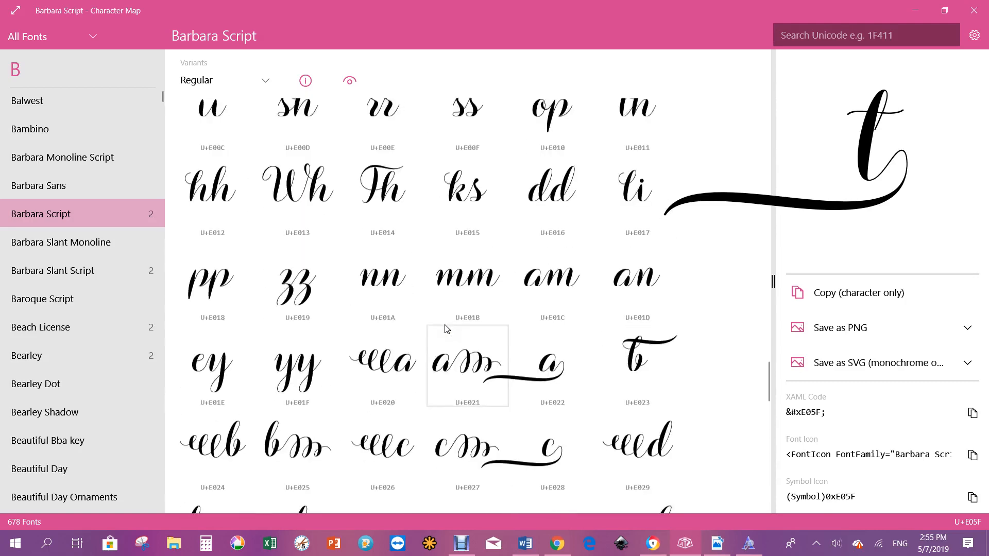
pyautogui.scroll(3, 446, 328)
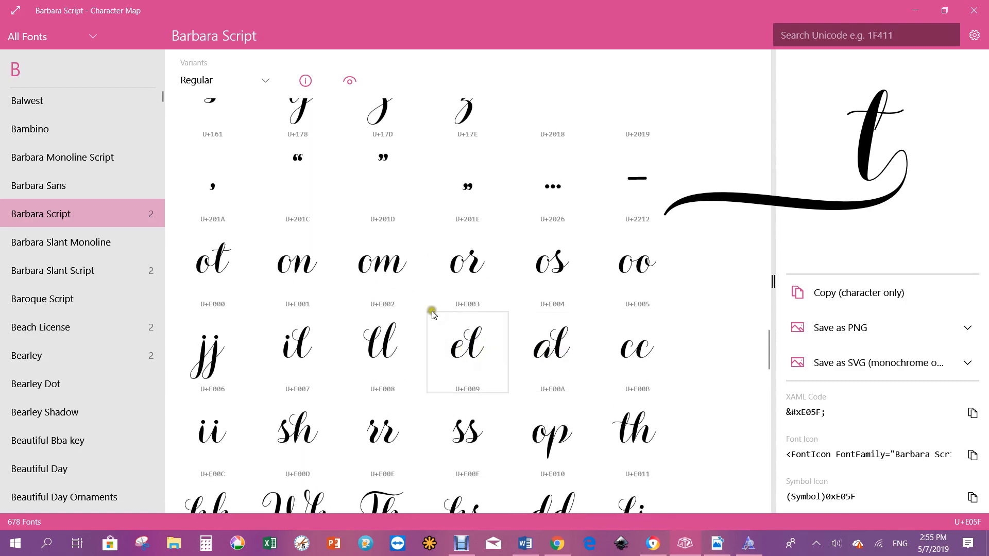
pyautogui.scroll(5, 304, 281)
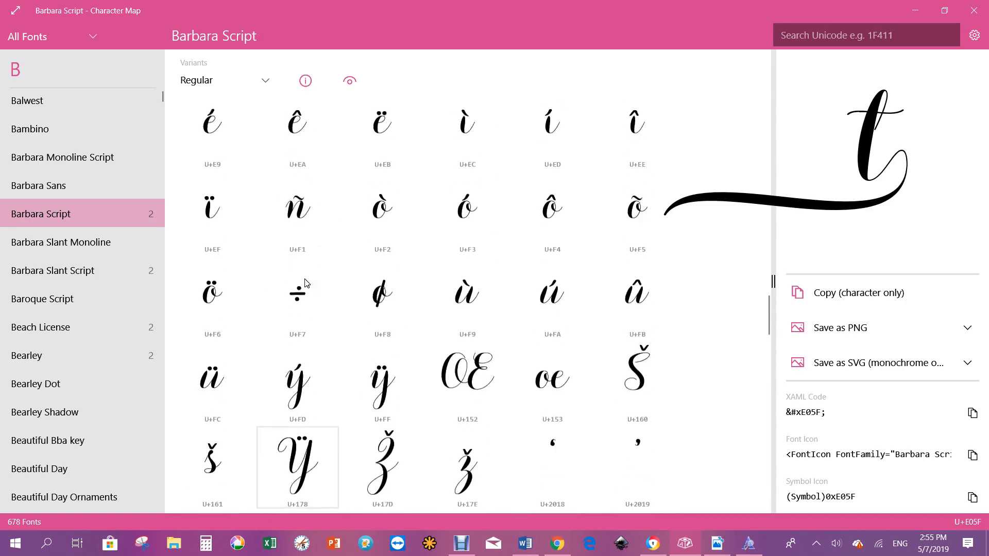
pyautogui.scroll(5, 306, 282)
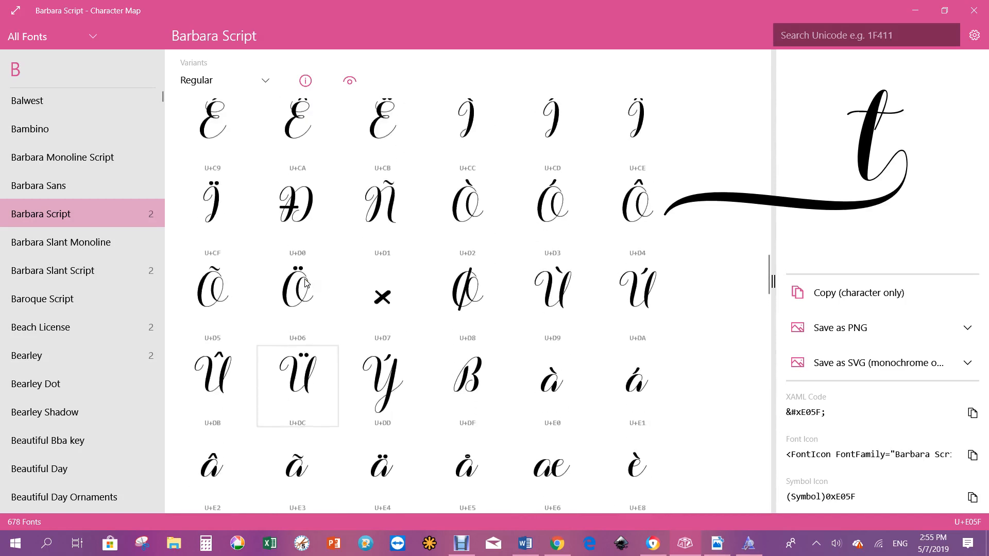
pyautogui.scroll(5, 306, 282)
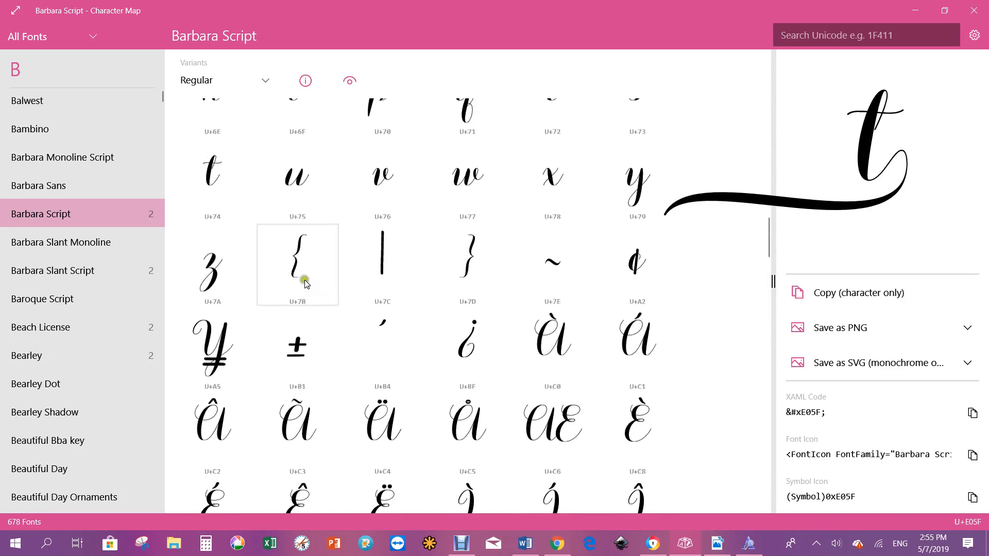
pyautogui.scroll(5, 306, 282)
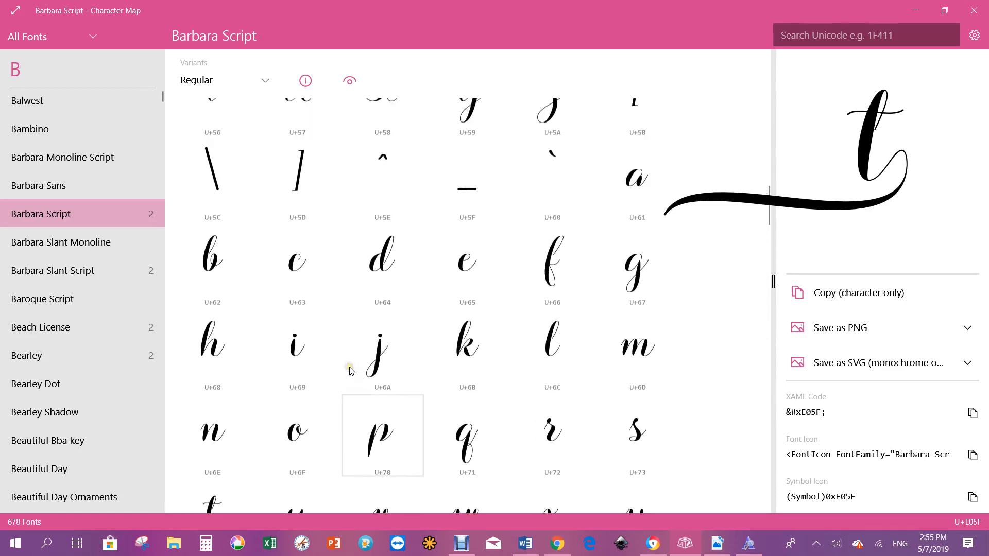
pyautogui.scroll(3, 356, 368)
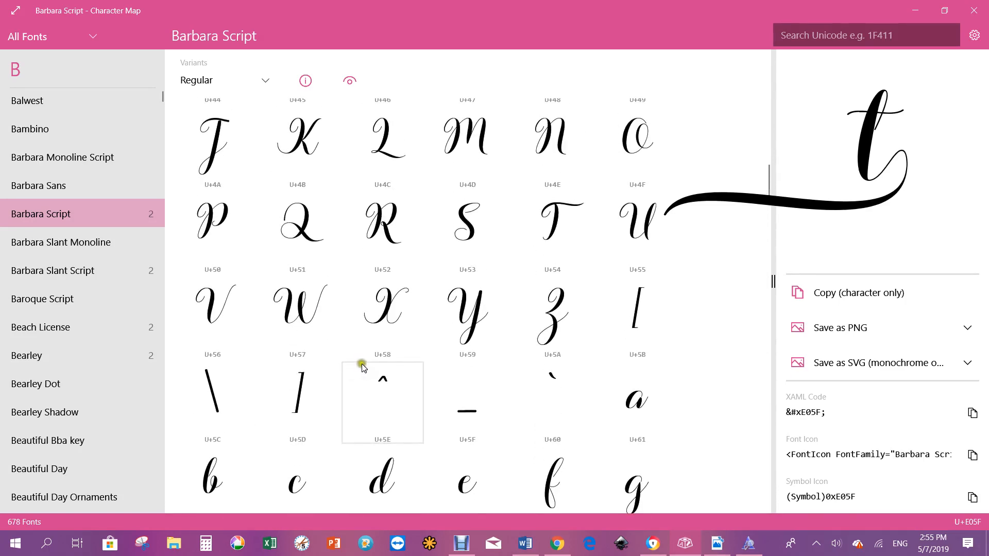
pyautogui.scroll(2, 362, 367)
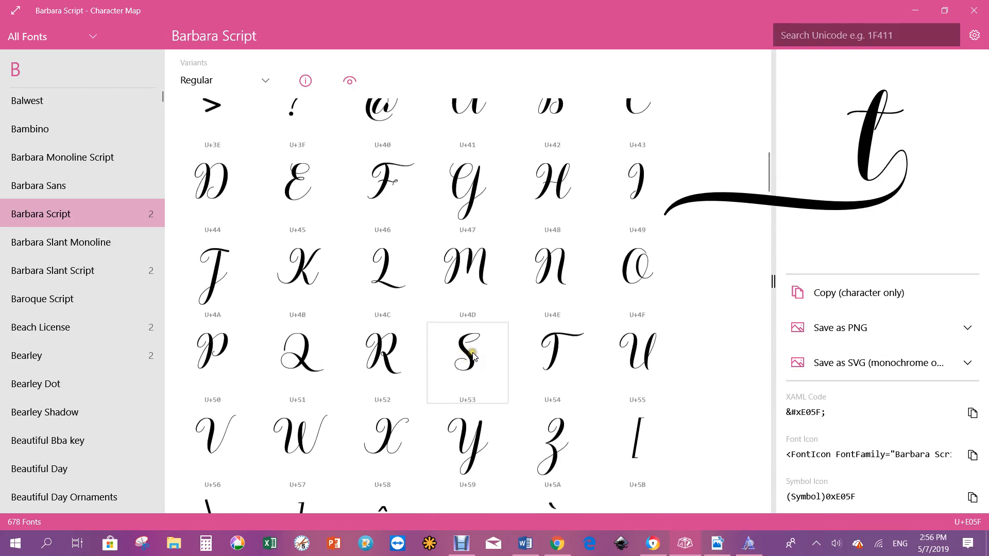
pyautogui.scroll(5, 470, 361)
pyautogui.scroll(-7, 472, 356)
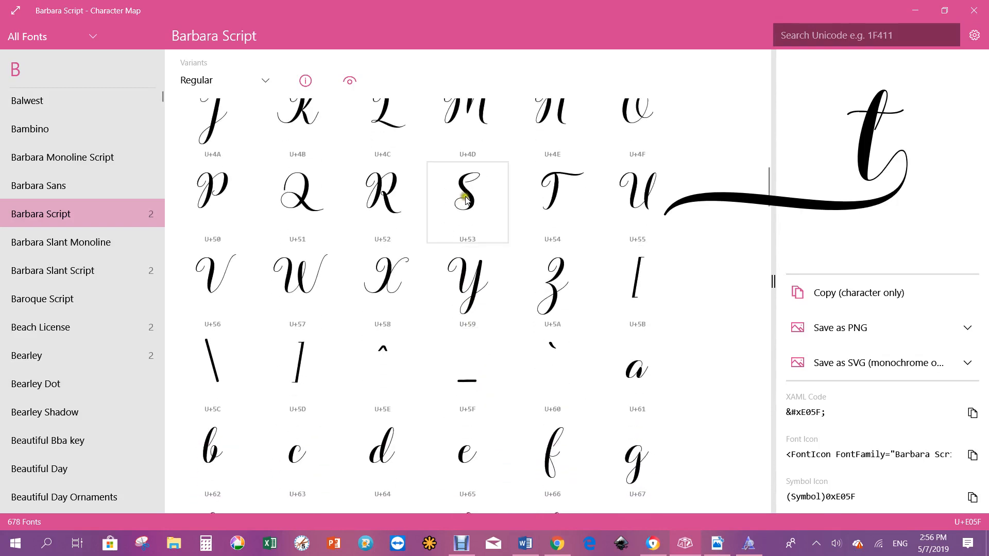
pyautogui.click(472, 195)
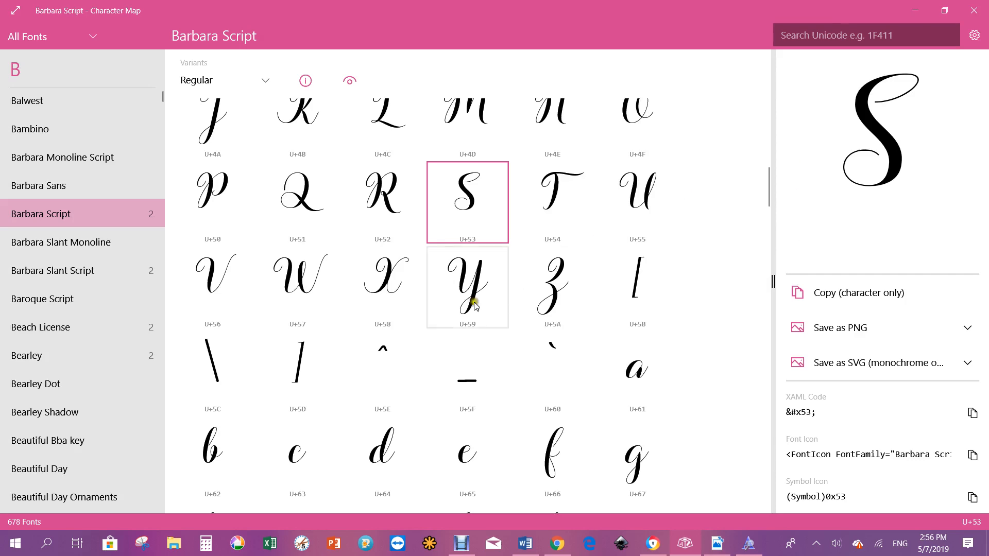
# - Find Barbara Script's lowercase s with the long underline tail (U+E05A) and copy the character
pyautogui.scroll(-8, 374, 306)
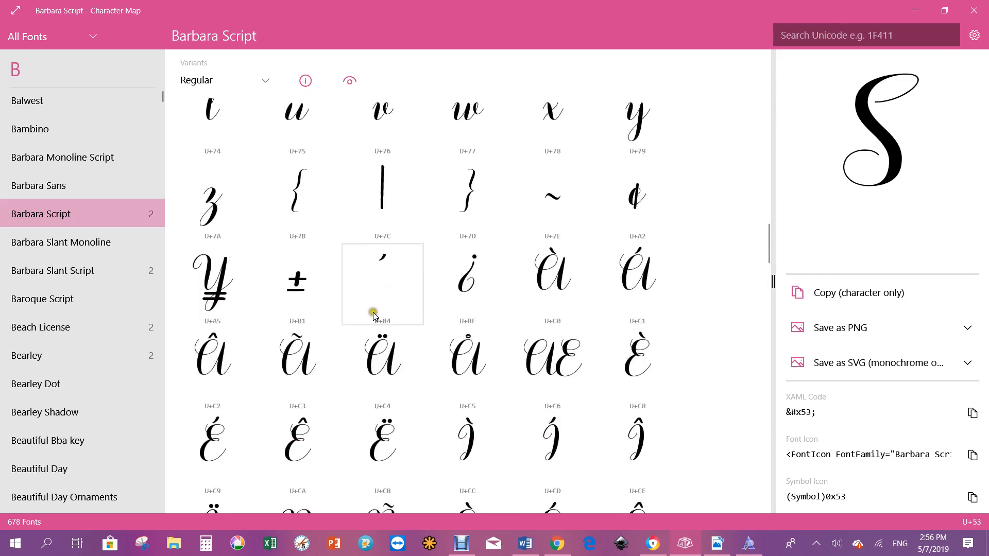
pyautogui.scroll(-8, 374, 315)
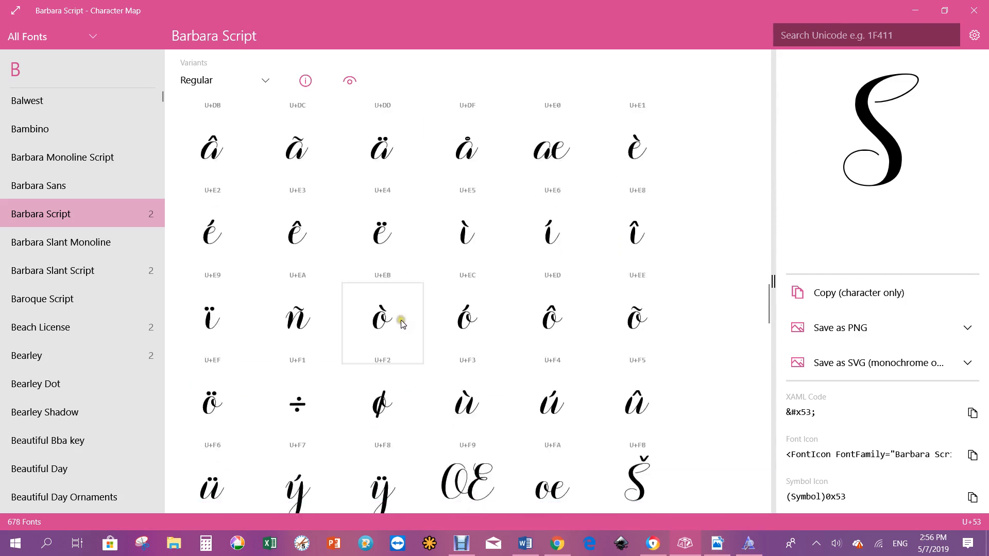
pyautogui.scroll(-5, 403, 323)
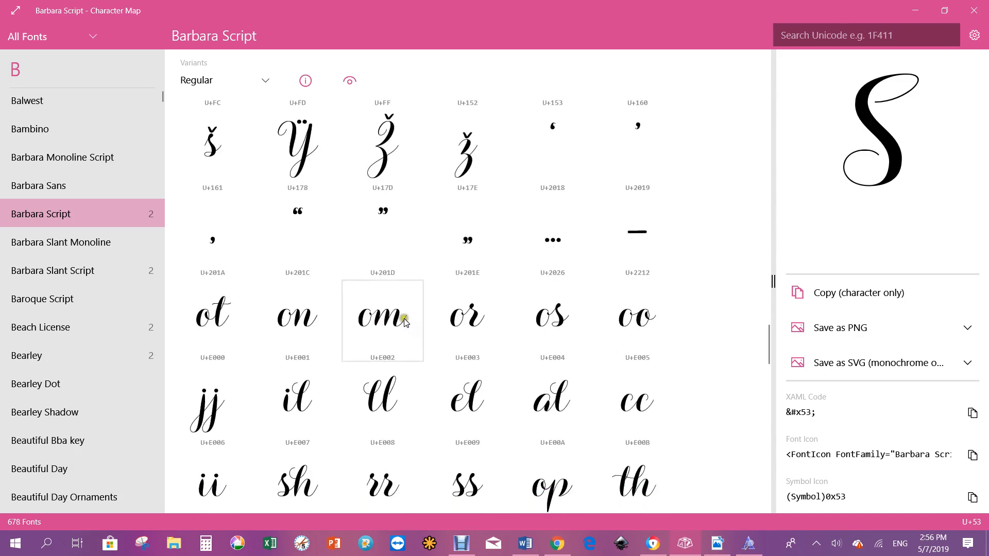
pyautogui.scroll(-5, 405, 321)
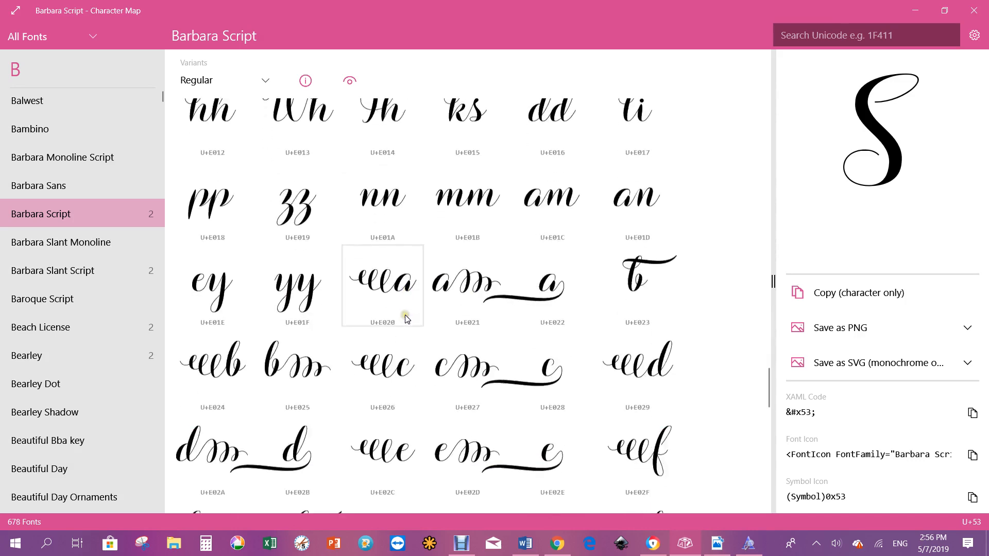
pyautogui.scroll(-3, 405, 318)
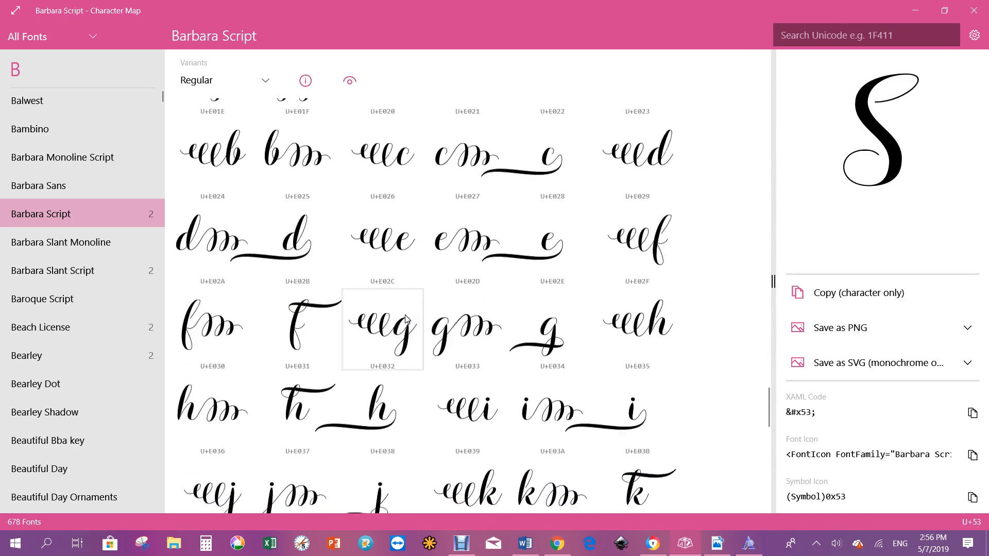
pyautogui.scroll(-8, 406, 319)
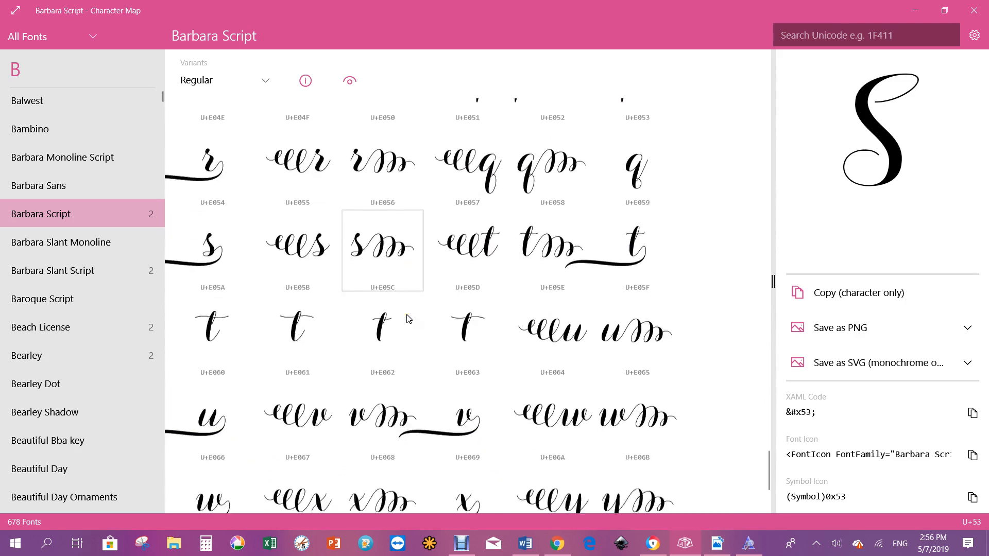
pyautogui.scroll(-2, 406, 319)
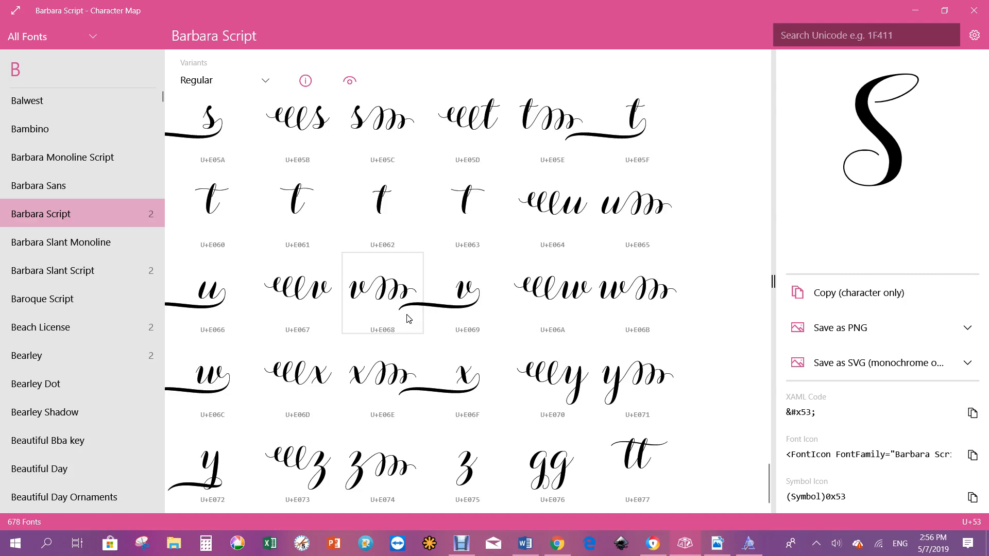
pyautogui.scroll(3, 408, 319)
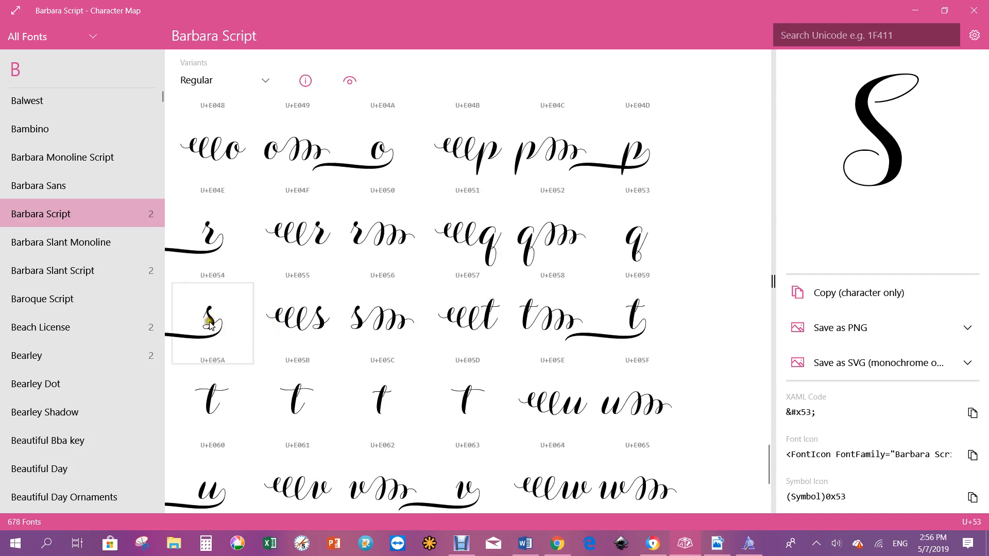
pyautogui.click(208, 323)
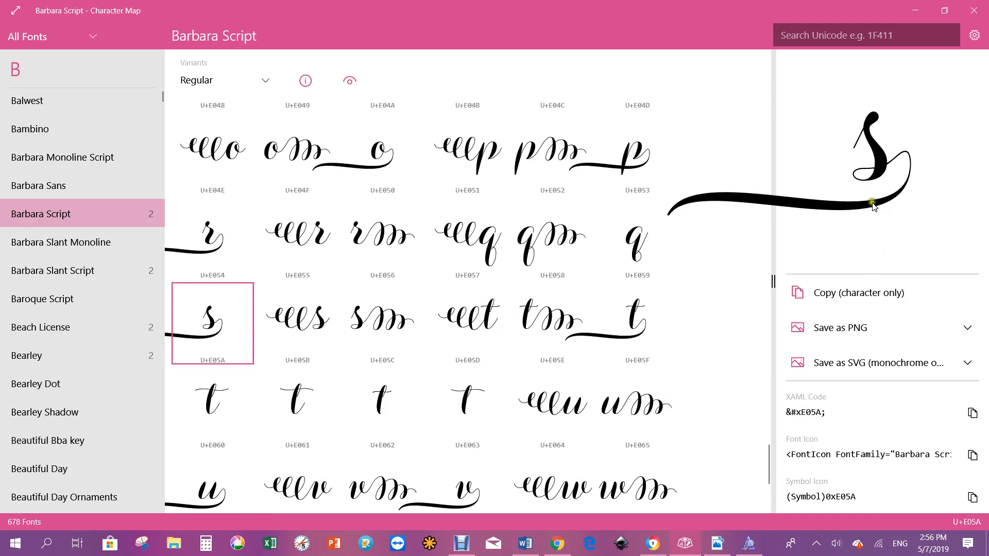
pyautogui.click(810, 289)
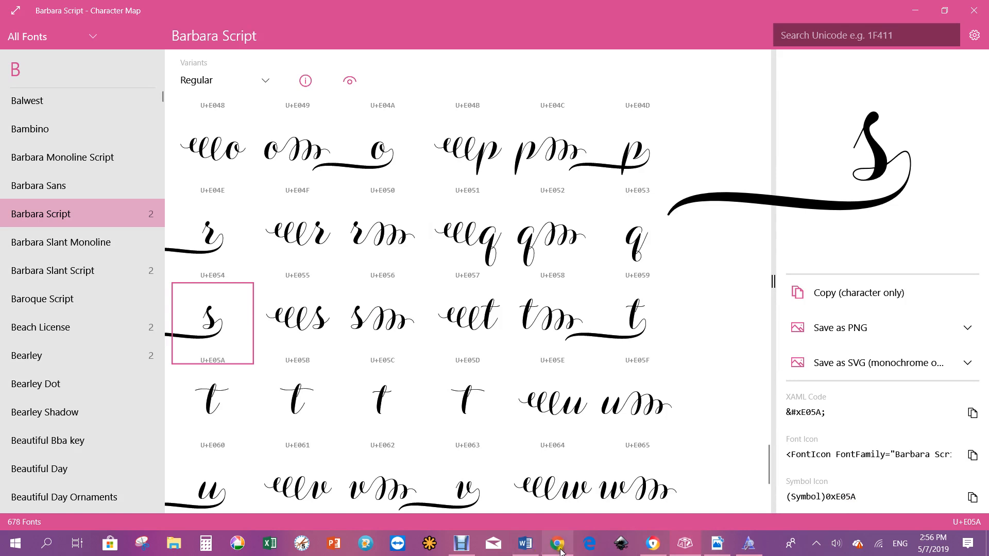
# - Switch to the Design Space canvas and replace the initial "s" of the Barbara Script text with the copied tailed glyph
pyautogui.moveTo(561, 551)
pyautogui.click(540, 507)
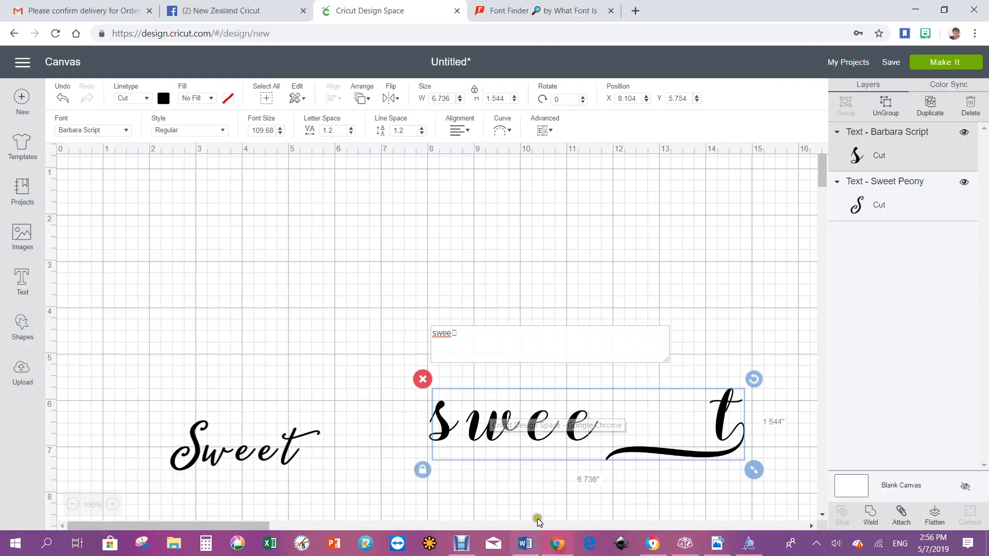
pyautogui.click(435, 333)
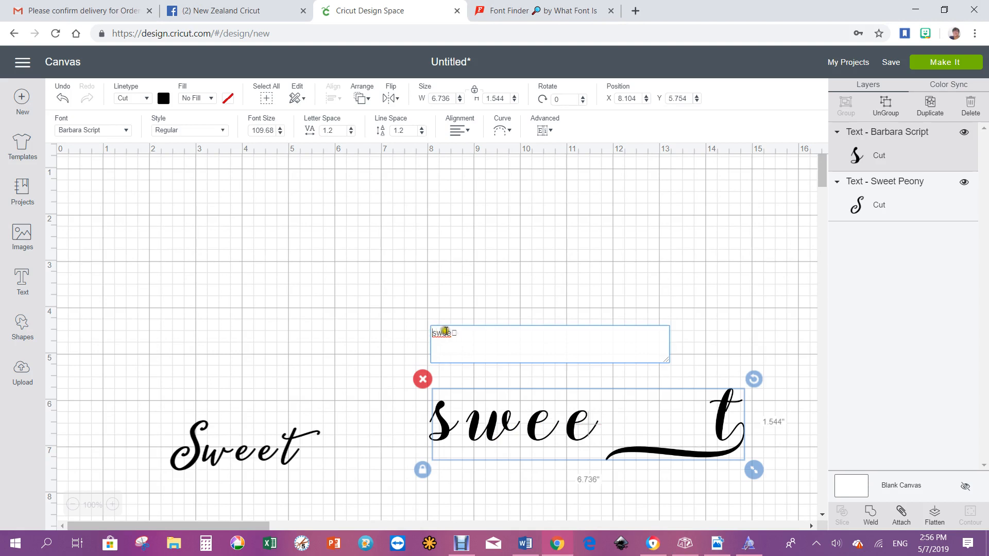
pyautogui.press('Delete')
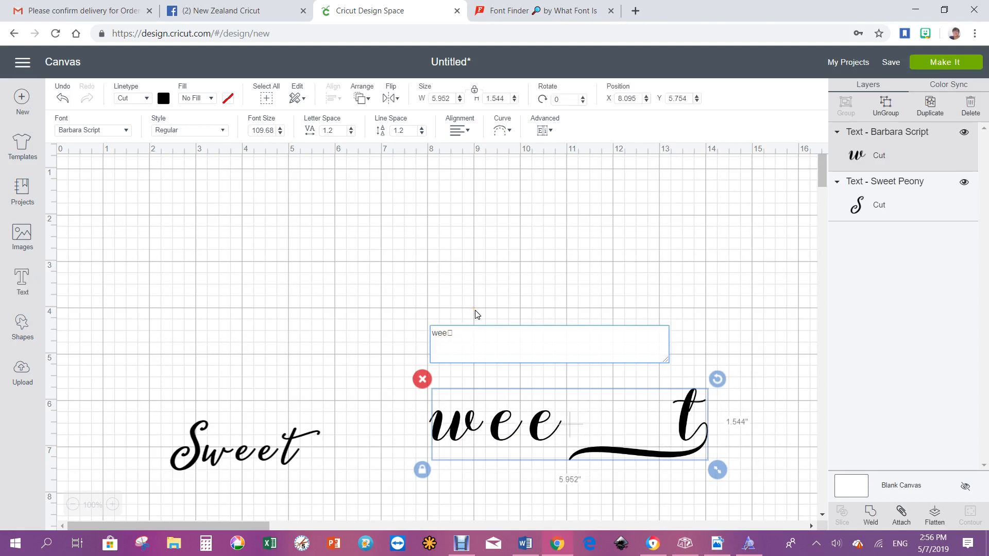
pyautogui.hotkey('ctrl', 'v')
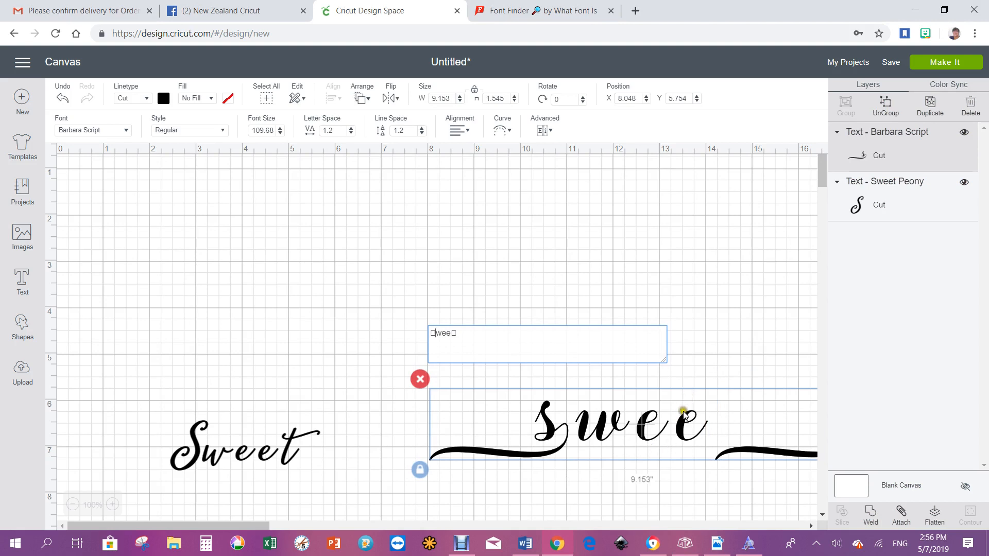
pyautogui.click(644, 429)
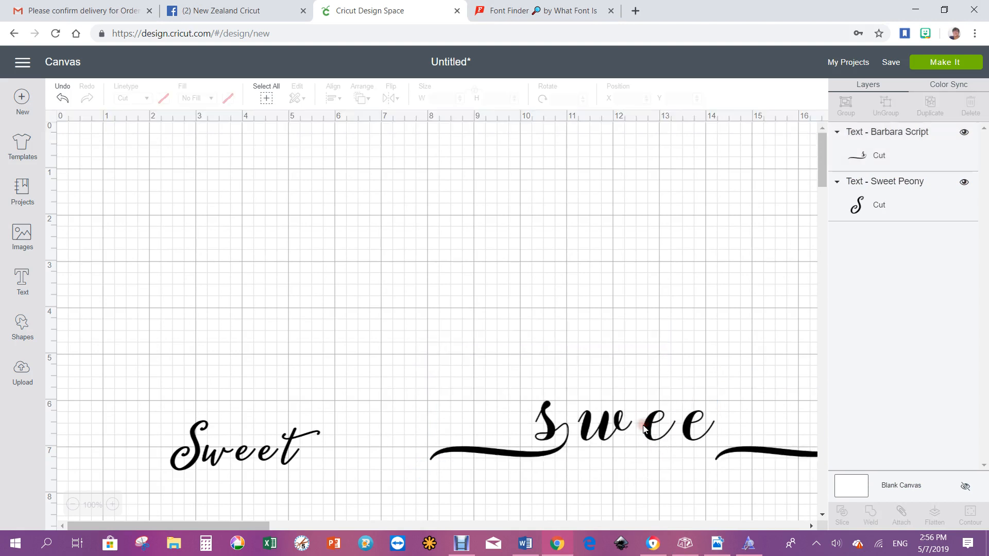
# - Move the Barbara Script text to about X 3.7, Y 3.2 and ungroup it into separate letters
pyautogui.moveTo(630, 418); pyautogui.dragTo(590, 397)
pyautogui.moveTo(626, 424); pyautogui.dragTo(415, 302)
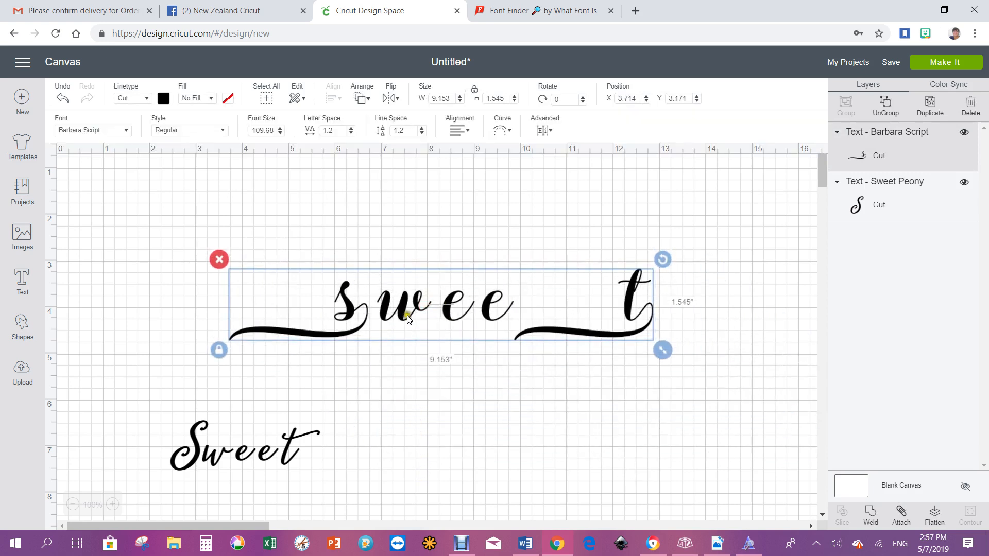
pyautogui.click(406, 308)
pyautogui.click(885, 102)
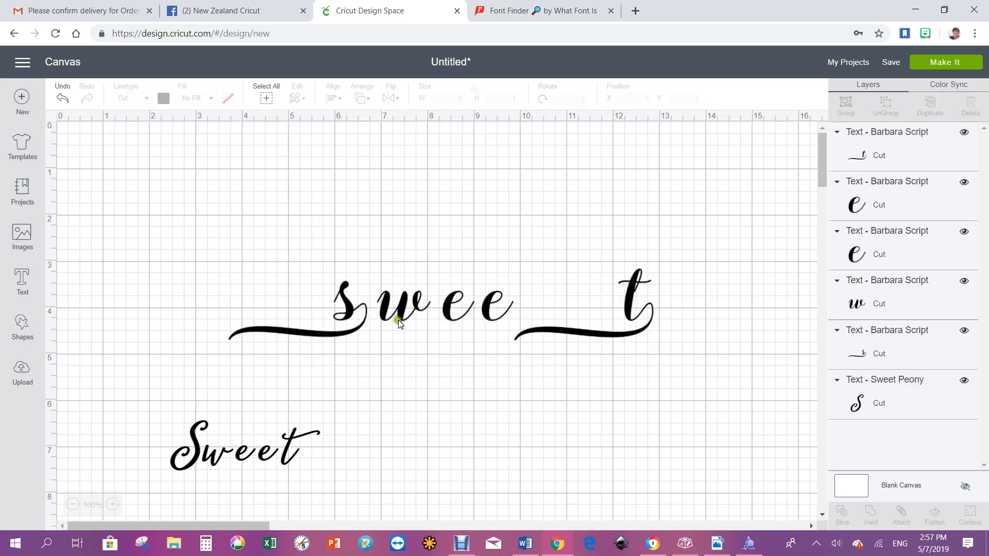
# - Shift the letter w against the tailed s, to about X 6.65, Y 3.68
pyautogui.click(386, 308)
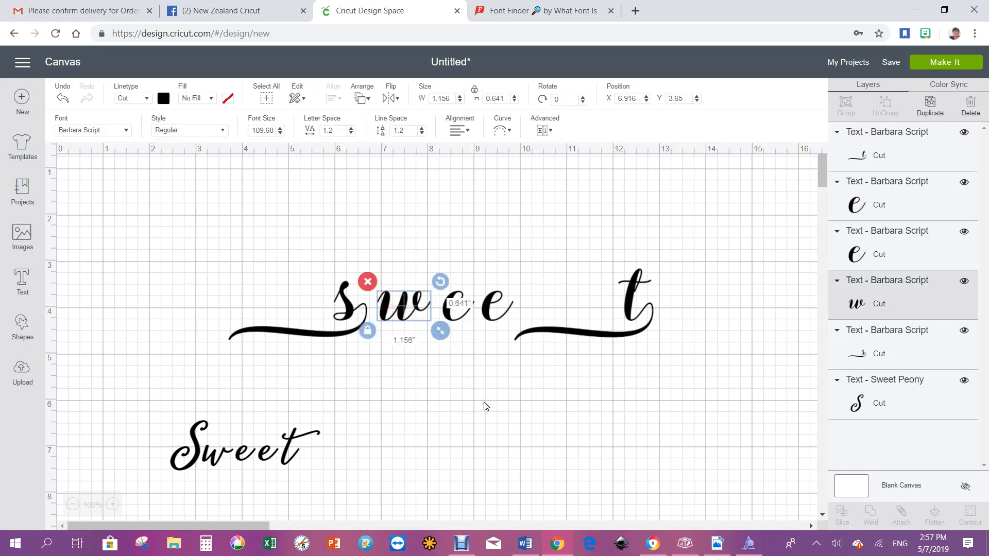
pyautogui.press('Left')
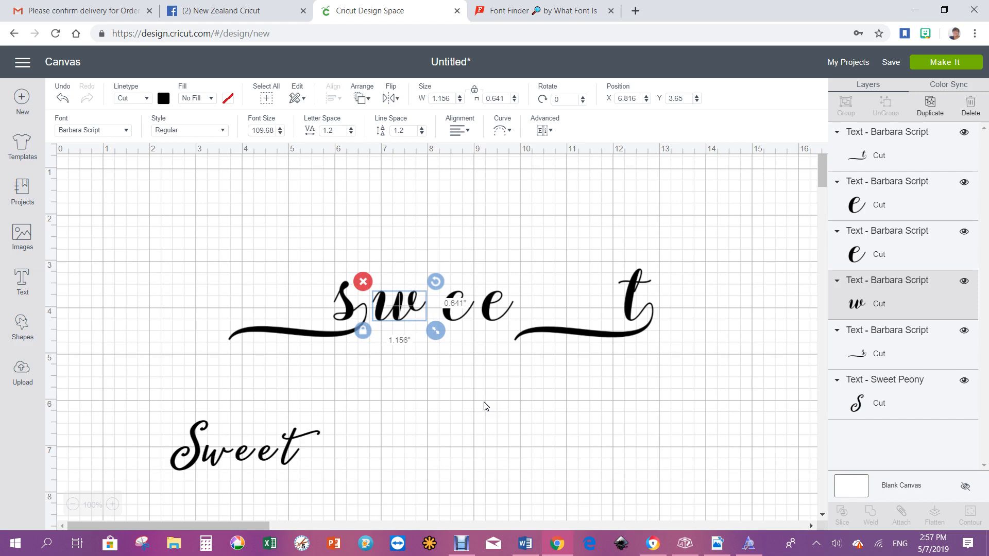
pyautogui.press('Left')
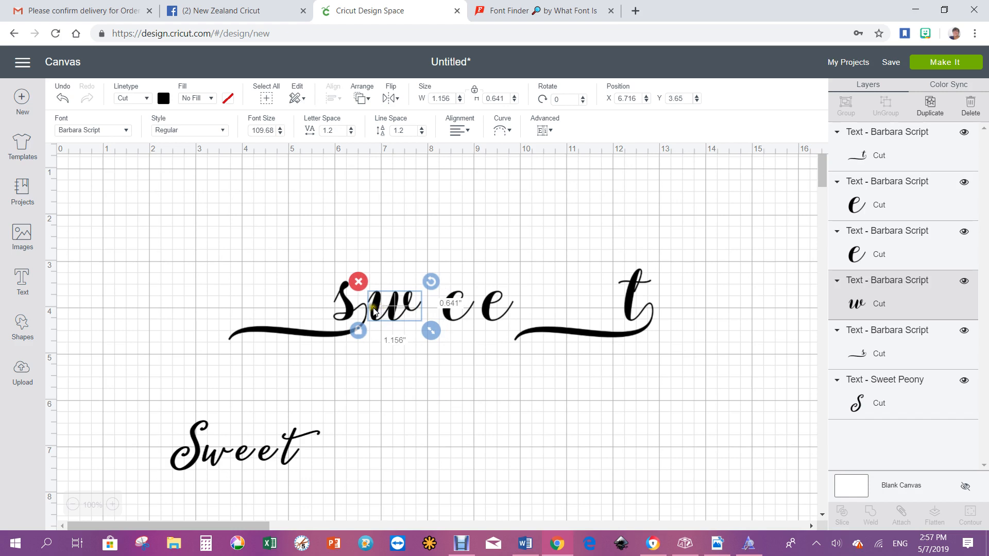
pyautogui.moveTo(374, 312); pyautogui.dragTo(371, 313)
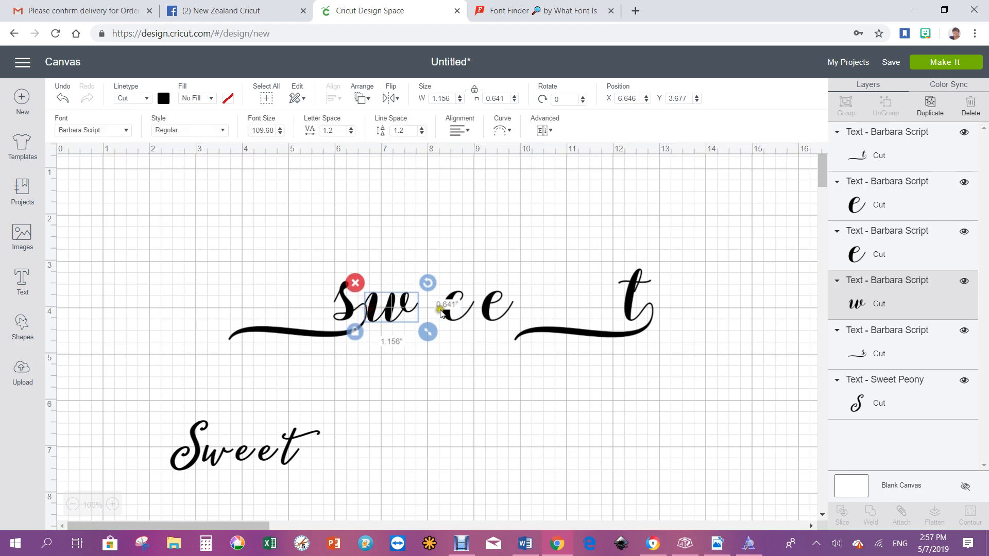
# - Close up the two e letters beside the w and place the tailed t after them at about X 6.6, Y 3.27
pyautogui.moveTo(448, 315); pyautogui.dragTo(418, 317)
pyautogui.moveTo(489, 305); pyautogui.dragTo(449, 310)
pyautogui.moveTo(618, 301); pyautogui.dragTo(474, 309)
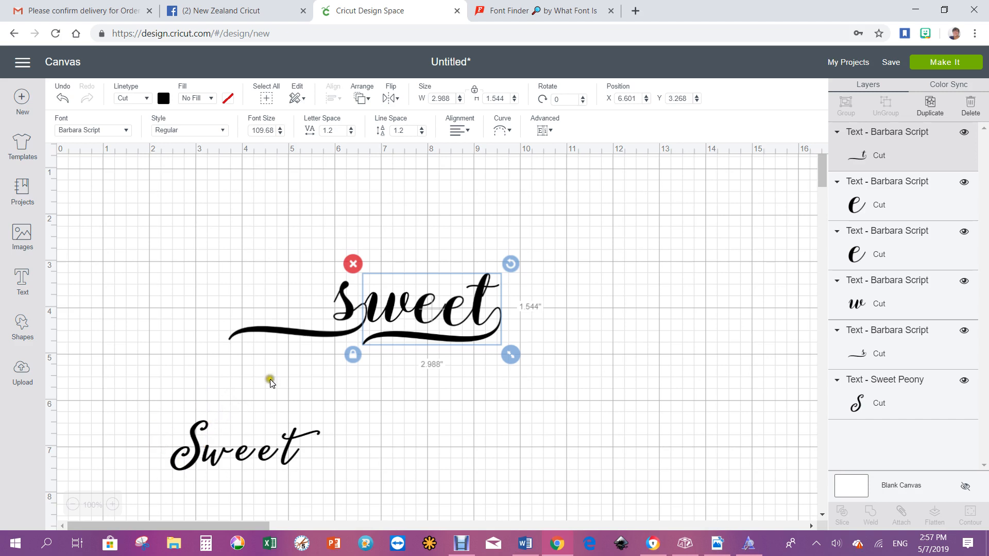
# - Nudge the last e closer to X 8.33, Y 3.71 and refit the tailed t against it at about X 6.57, Y 3.21
pyautogui.moveTo(451, 319); pyautogui.dragTo(603, 347)
pyautogui.moveTo(450, 313); pyautogui.dragTo(449, 310)
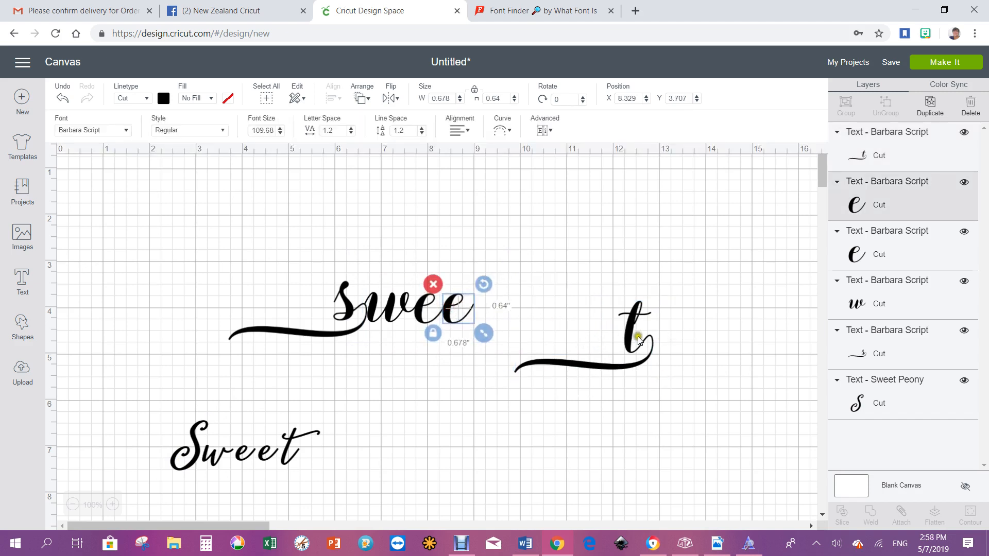
pyautogui.moveTo(638, 339); pyautogui.dragTo(474, 311)
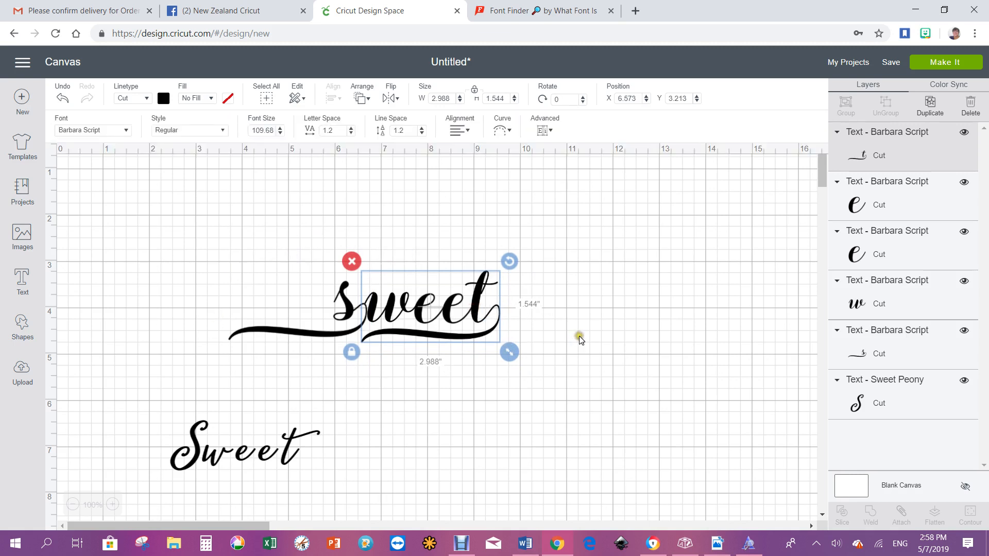
# - Recolour all five Barbara Script letters pale yellow, weld them into one shape, and place it at about X 3.67, Y 3.19
pyautogui.moveTo(190, 247); pyautogui.dragTo(542, 358)
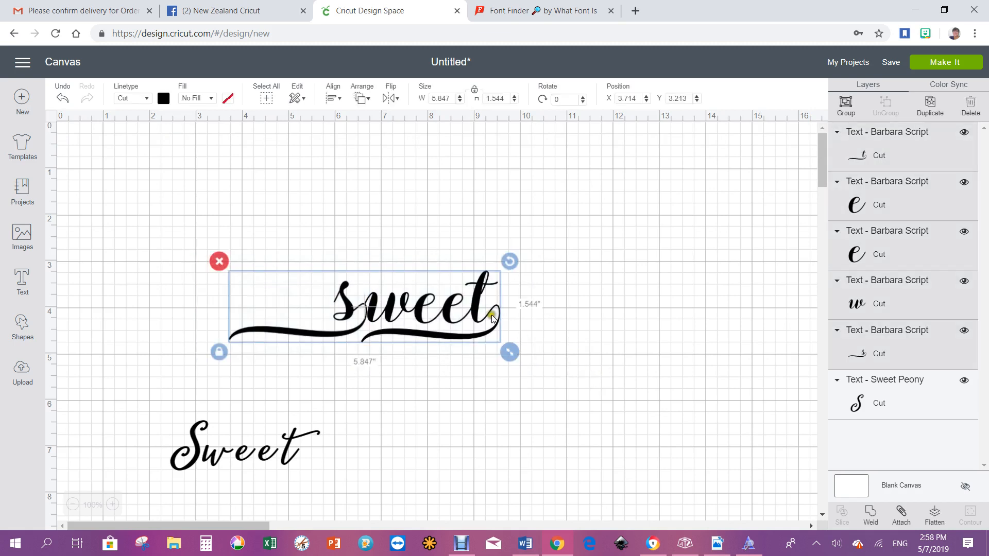
pyautogui.click(164, 98)
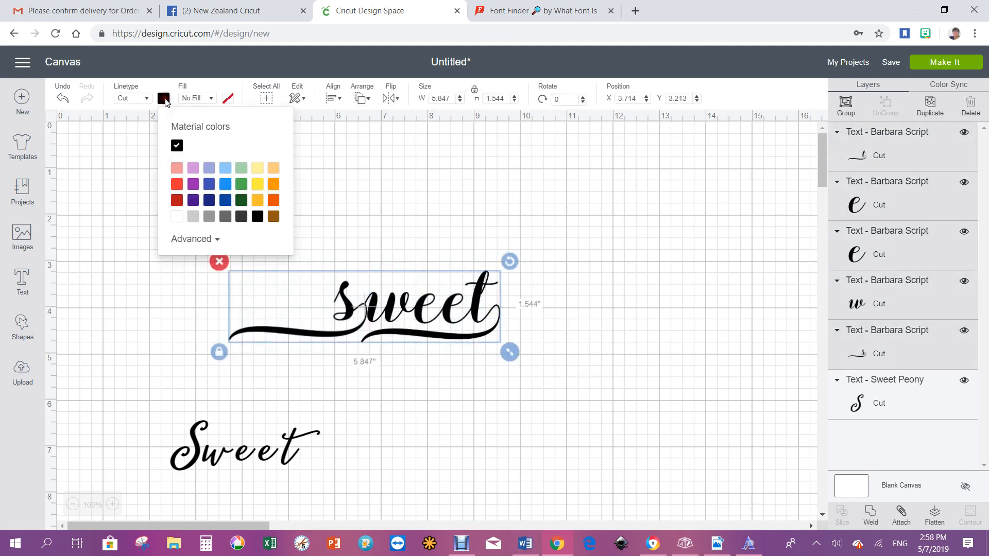
pyautogui.click(259, 171)
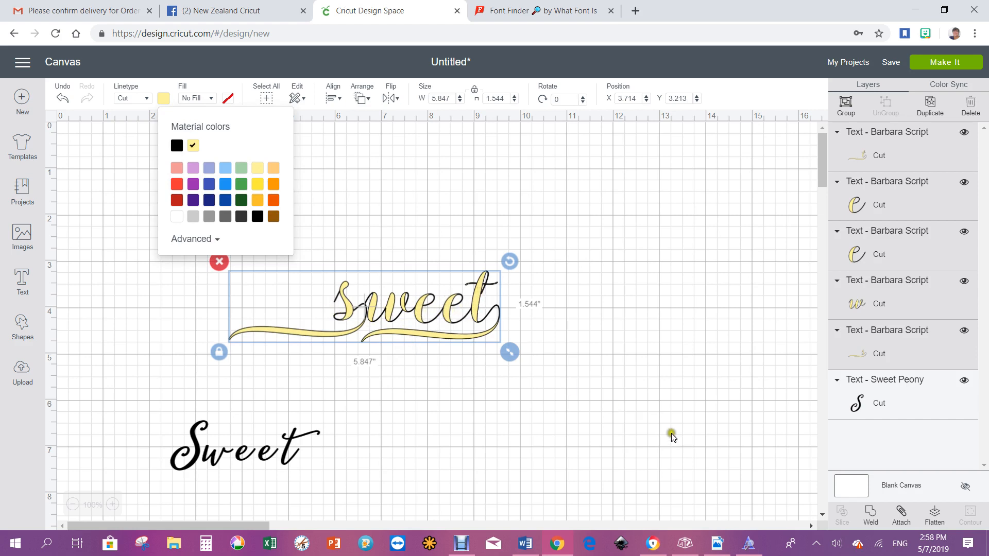
pyautogui.click(870, 513)
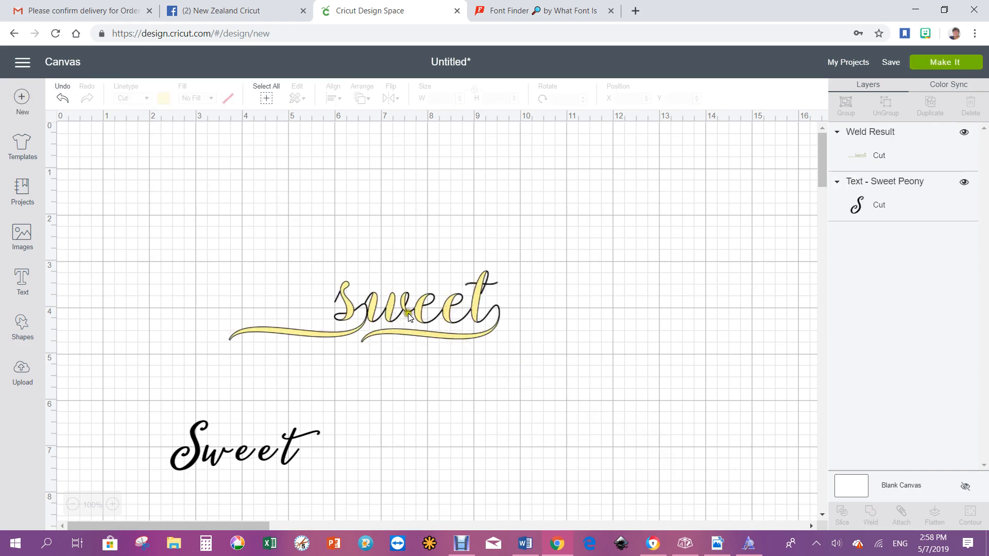
pyautogui.moveTo(419, 311)
pyautogui.mouseDown()
pyautogui.moveTo(428, 314)
pyautogui.moveTo(416, 310)
pyautogui.mouseUp()
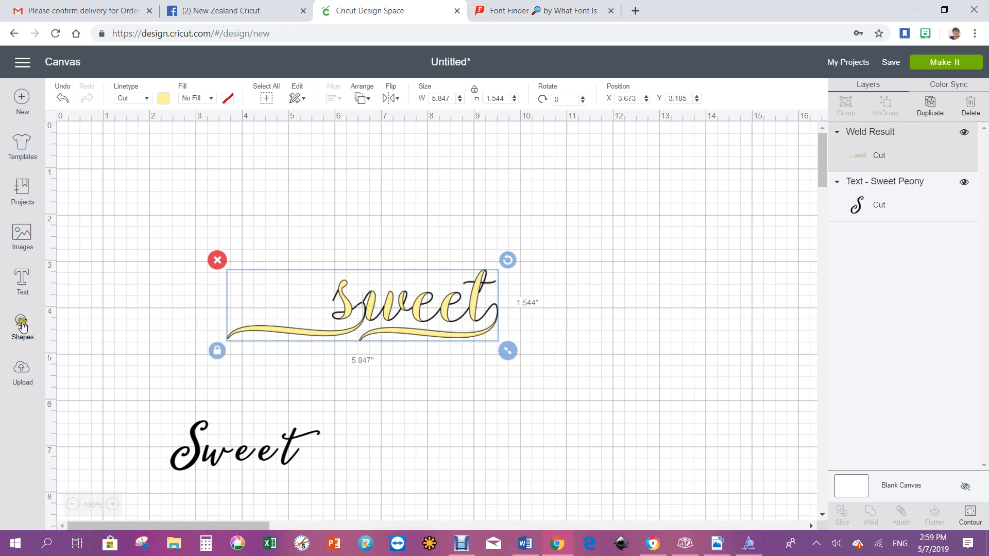
# - Search the image library for "pattern"
pyautogui.click(22, 236)
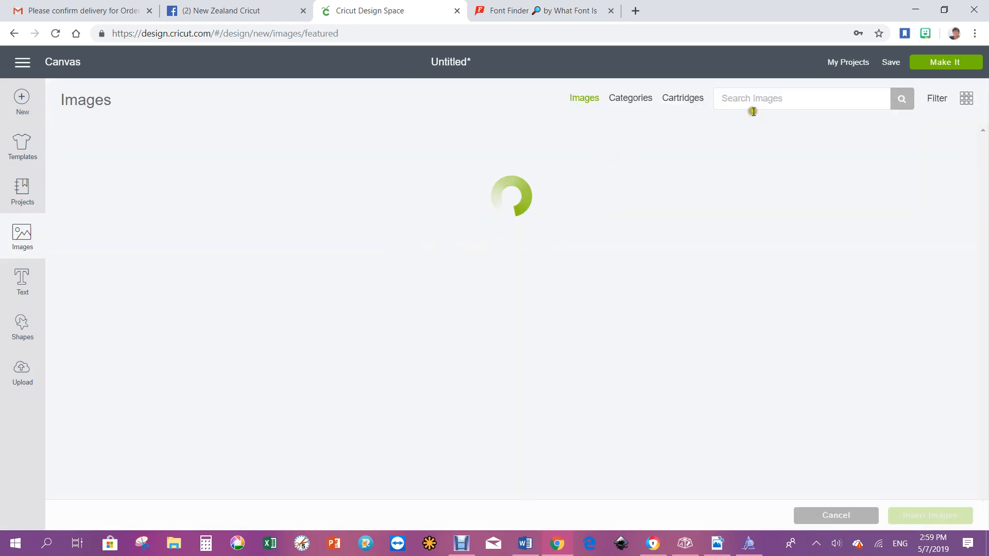
pyautogui.click(727, 98)
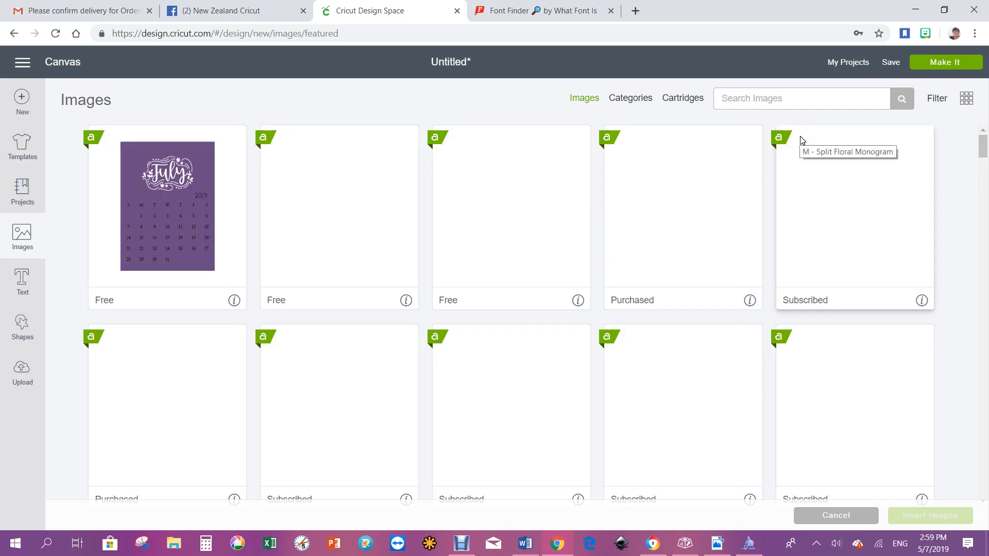
pyautogui.write('pattern')
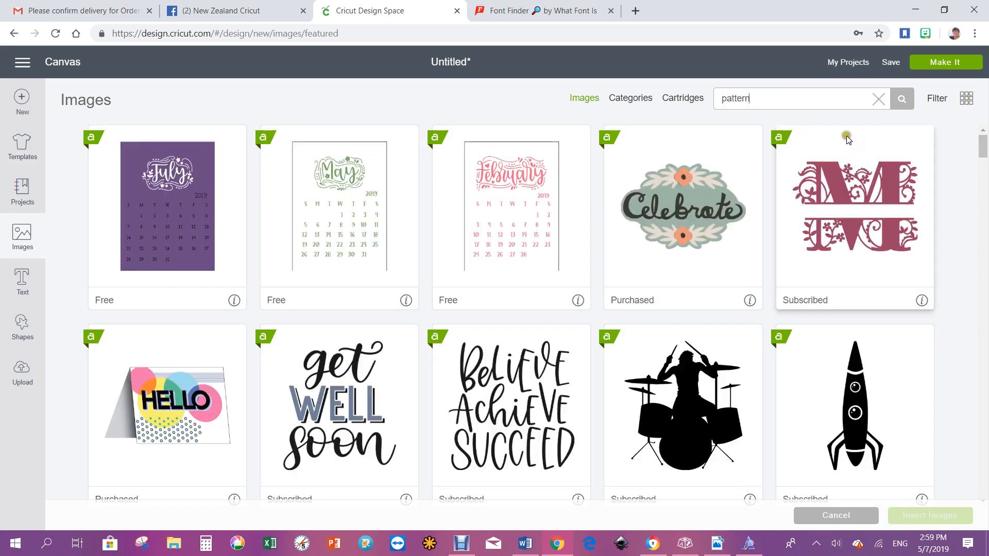
pyautogui.click(901, 99)
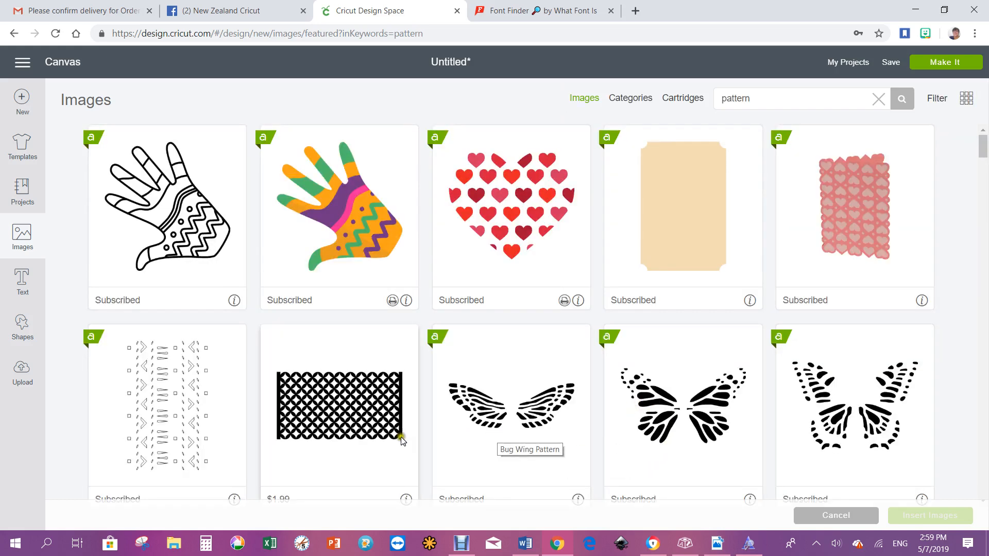
# - Find the maroon geometric pattern of separate vertical bars with rows of small squares and insert it on the canvas
pyautogui.scroll(-7, 360, 408)
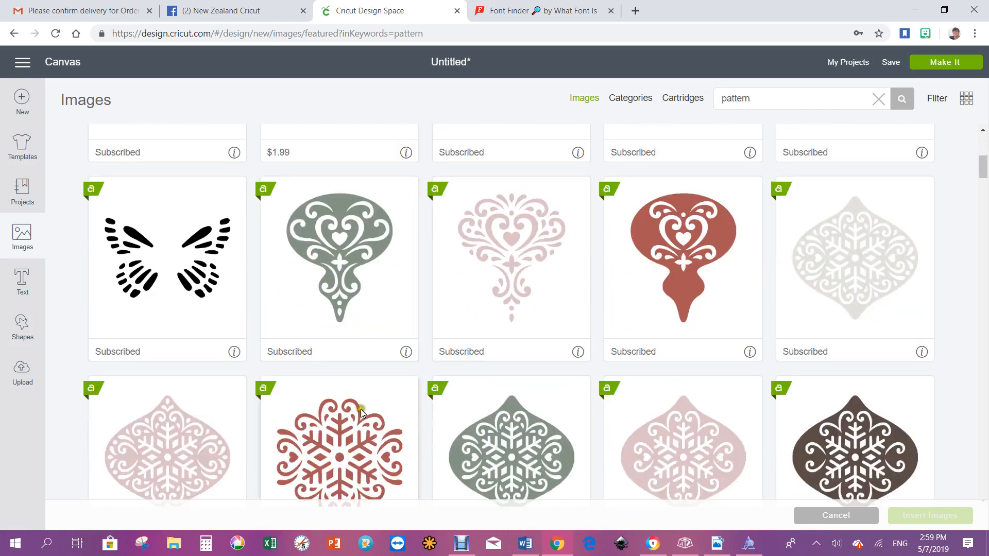
pyautogui.scroll(-2, 360, 409)
pyautogui.scroll(-3, 399, 421)
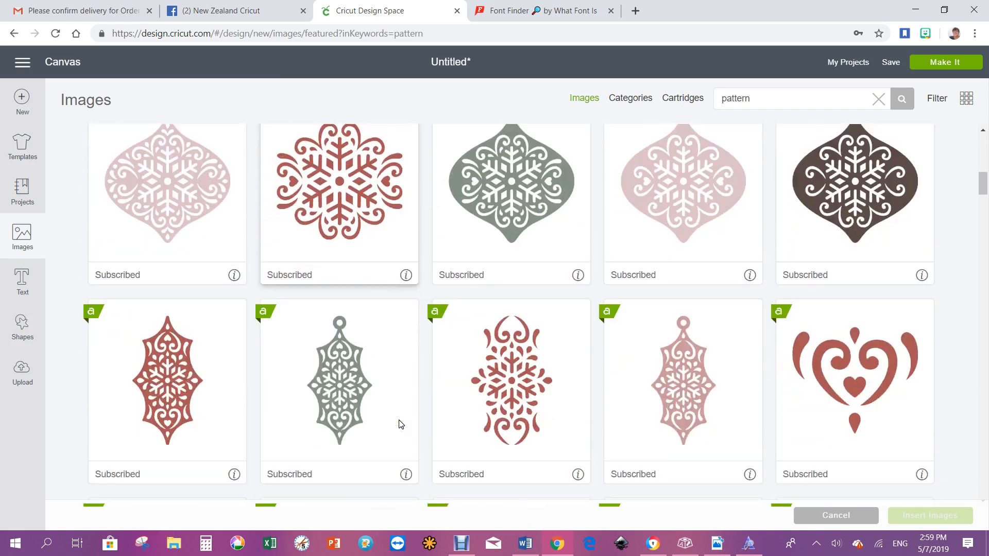
pyautogui.scroll(-6, 401, 424)
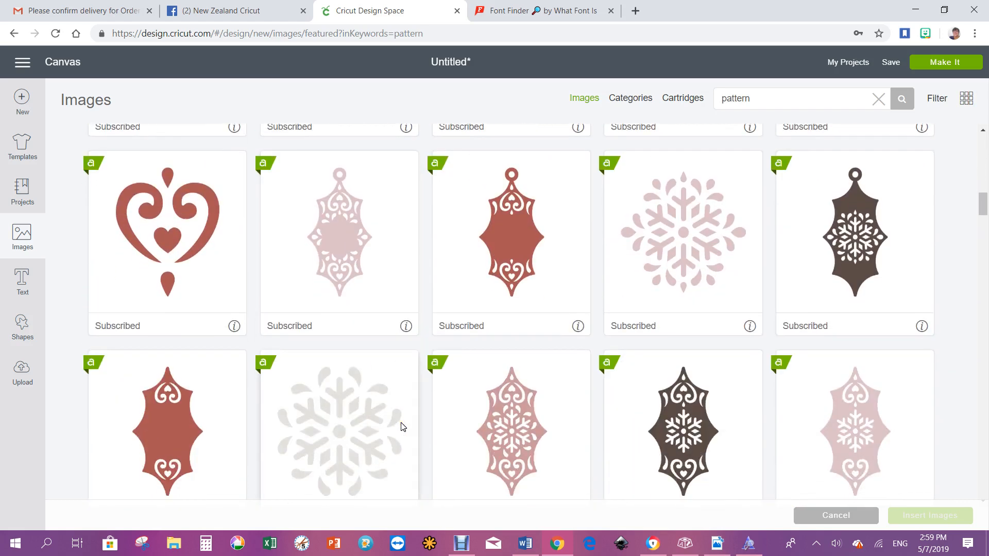
pyautogui.scroll(-9, 402, 427)
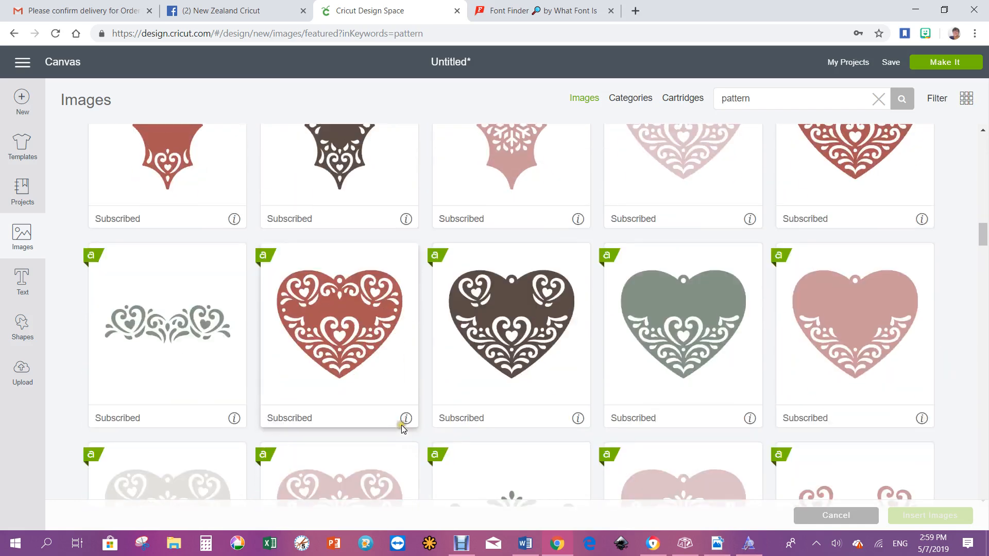
pyautogui.scroll(-7, 404, 429)
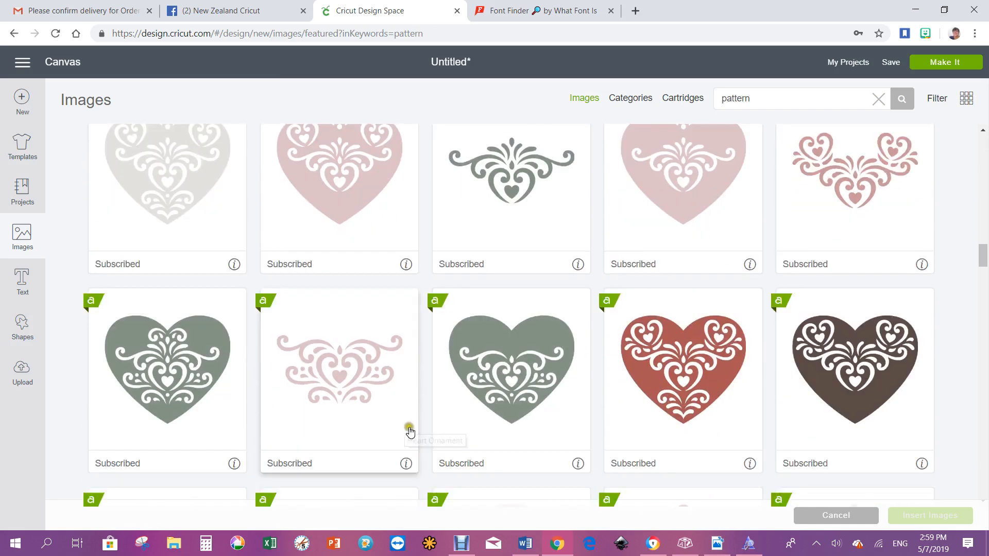
pyautogui.scroll(-6, 409, 431)
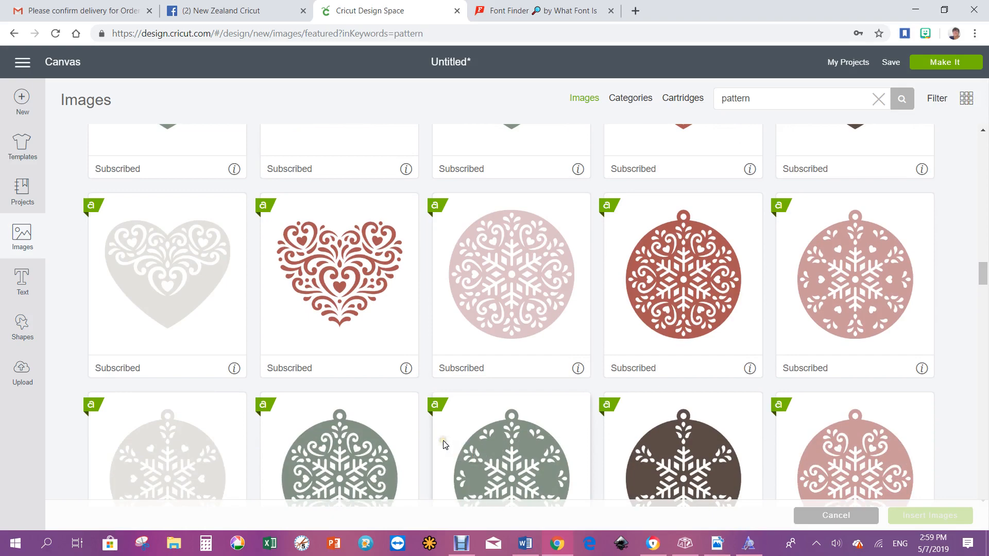
pyautogui.scroll(-15, 443, 444)
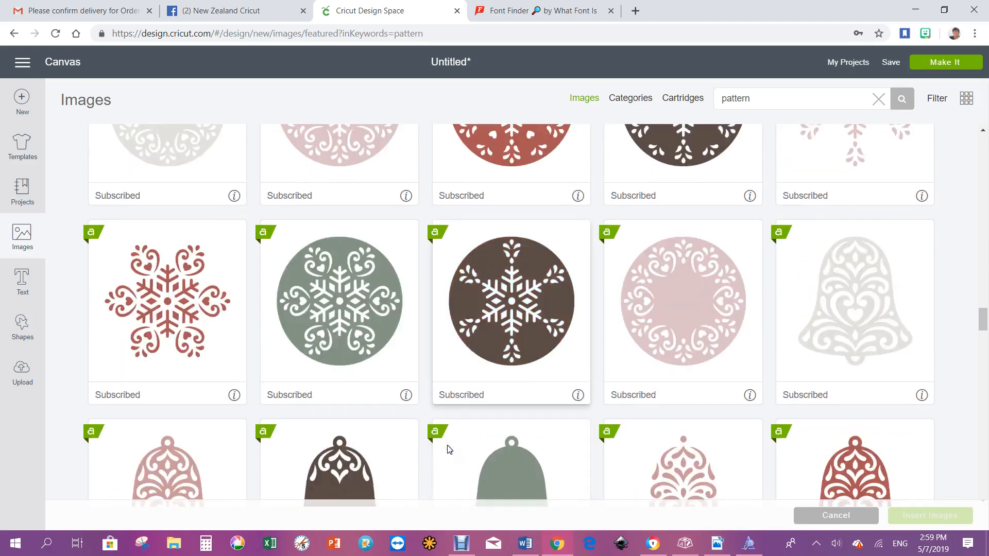
pyautogui.scroll(-16, 448, 450)
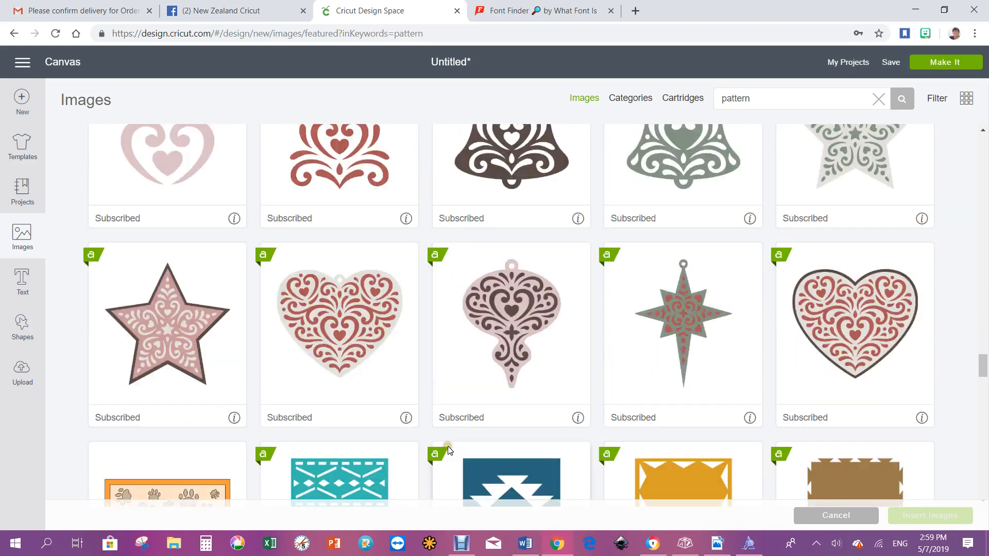
pyautogui.scroll(-10, 451, 445)
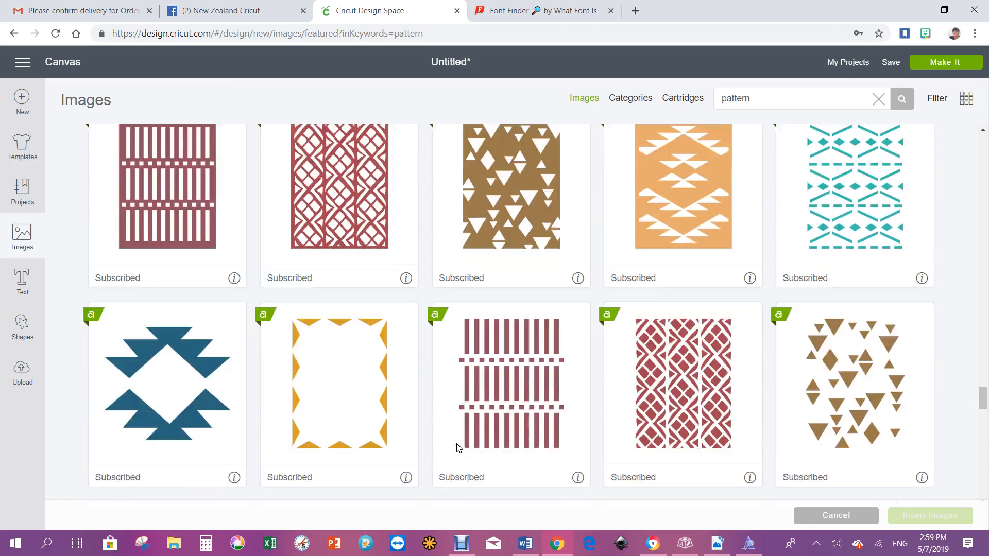
pyautogui.scroll(-1, 456, 446)
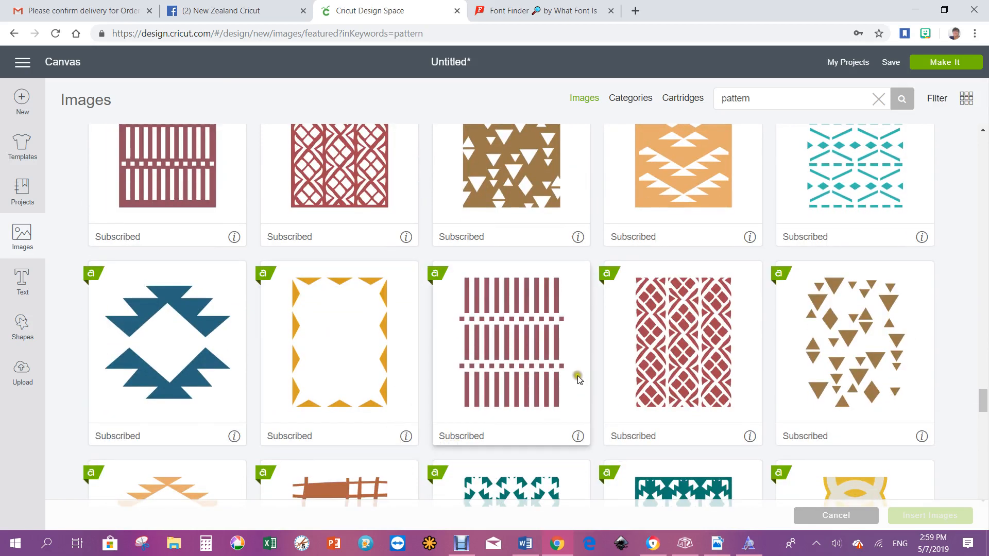
pyautogui.click(507, 350)
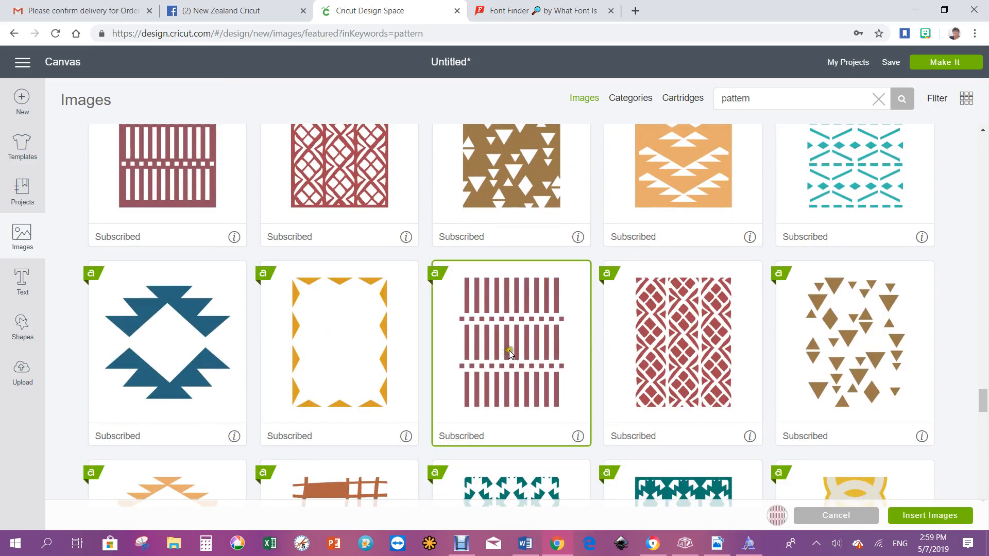
pyautogui.click(930, 517)
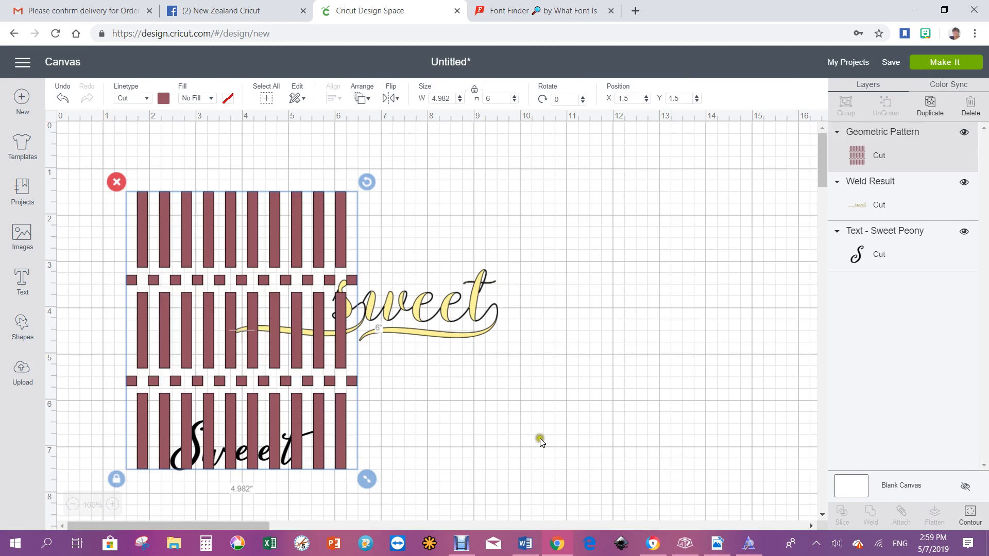
# - Move the geometric pattern clear of the lettering, unlock its proportions, and squeeze it into a strip about 0.43 in wide and 6 in high
pyautogui.moveTo(237, 270); pyautogui.dragTo(674, 289)
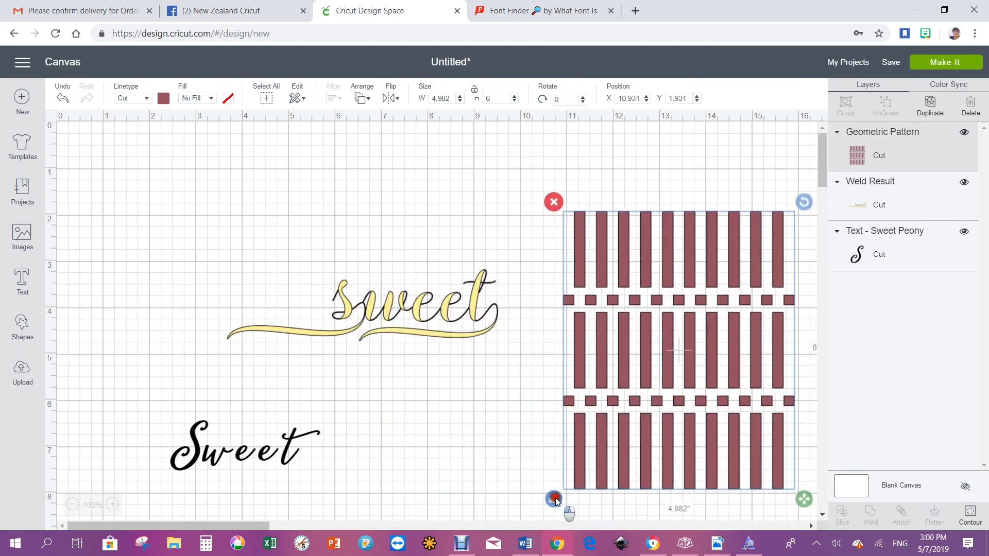
pyautogui.moveTo(803, 502); pyautogui.dragTo(598, 483)
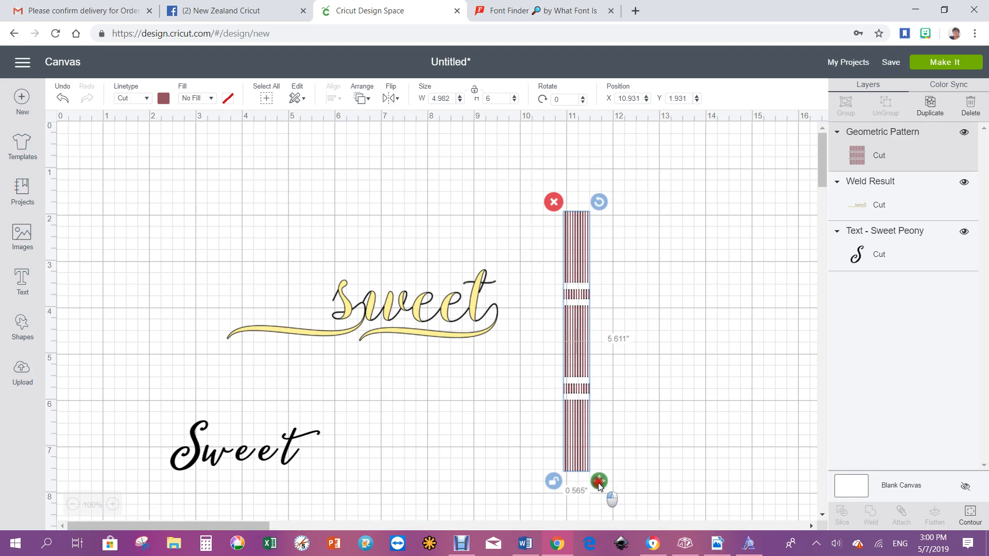
pyautogui.moveTo(598, 483); pyautogui.dragTo(597, 482)
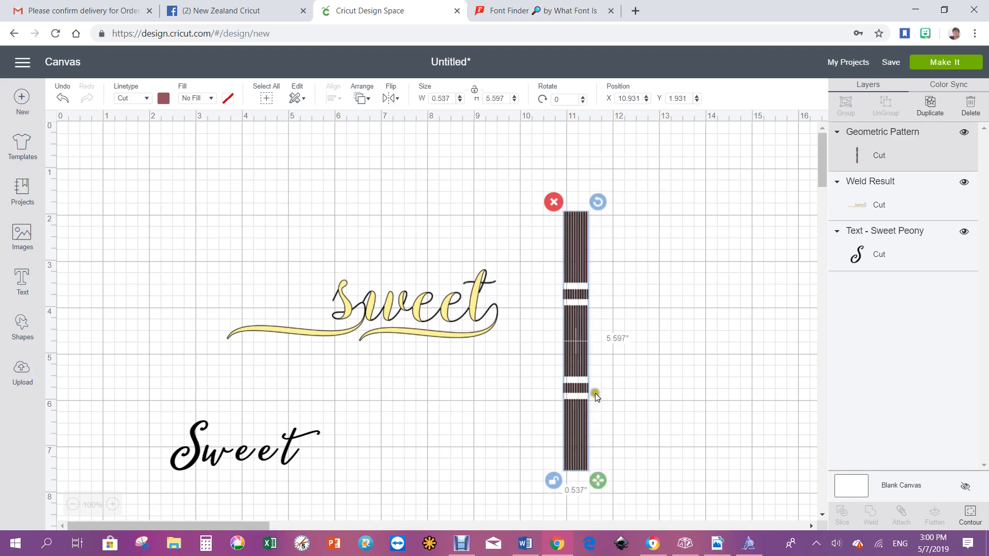
pyautogui.moveTo(577, 333)
pyautogui.mouseDown()
pyautogui.moveTo(511, 371)
pyautogui.moveTo(470, 381)
pyautogui.moveTo(540, 362)
pyautogui.moveTo(576, 322)
pyautogui.mouseUp()
pyautogui.moveTo(597, 474); pyautogui.dragTo(589, 491)
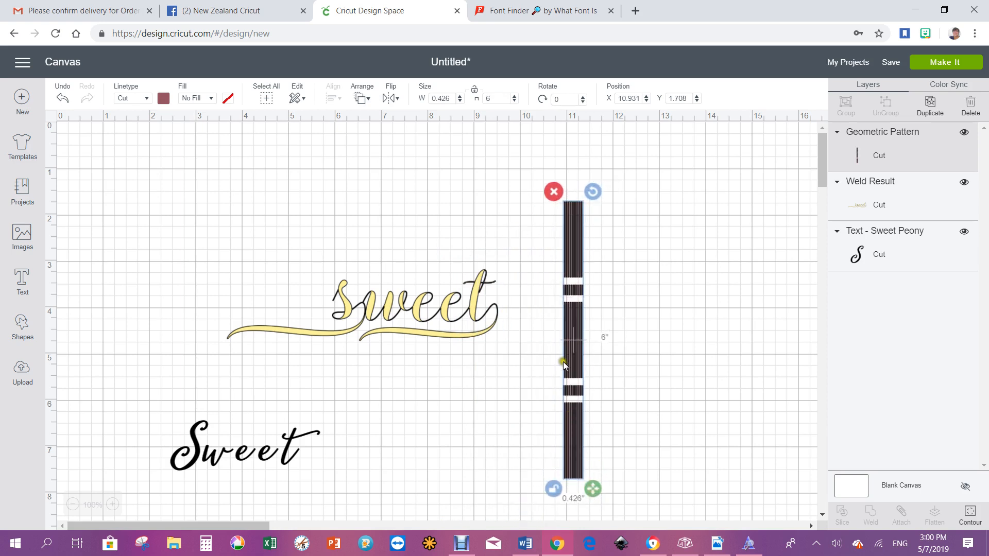
# - Place the pattern strip over the t at about X 8.82, Y 2.85 and slice it with the welded "sweet"
pyautogui.moveTo(580, 316); pyautogui.dragTo(479, 370)
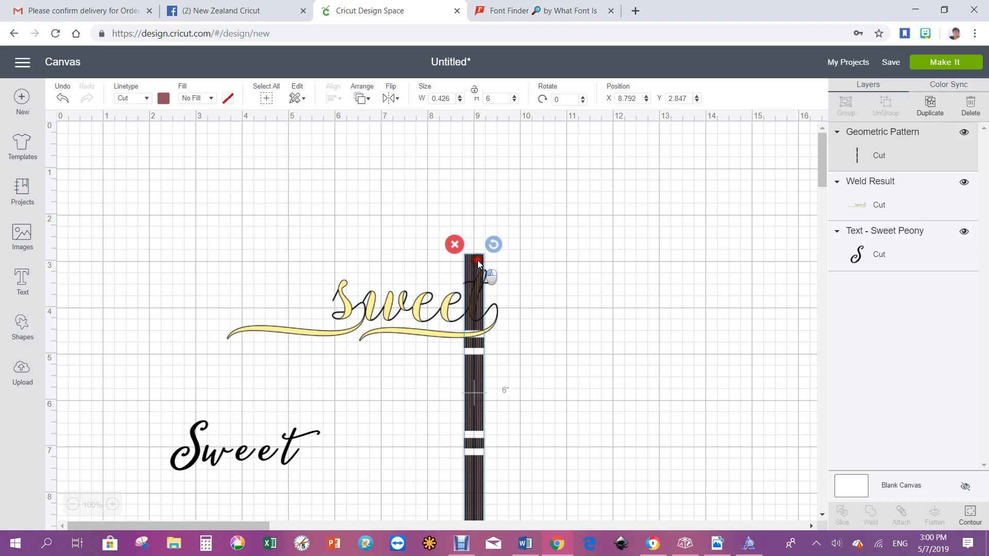
pyautogui.moveTo(477, 261); pyautogui.dragTo(480, 260)
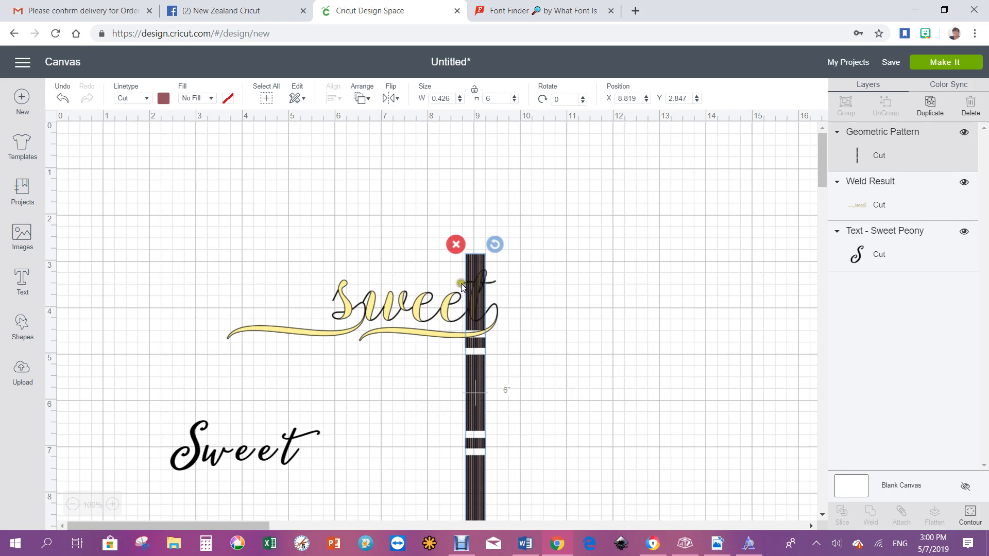
pyautogui.moveTo(389, 227); pyautogui.dragTo(631, 382)
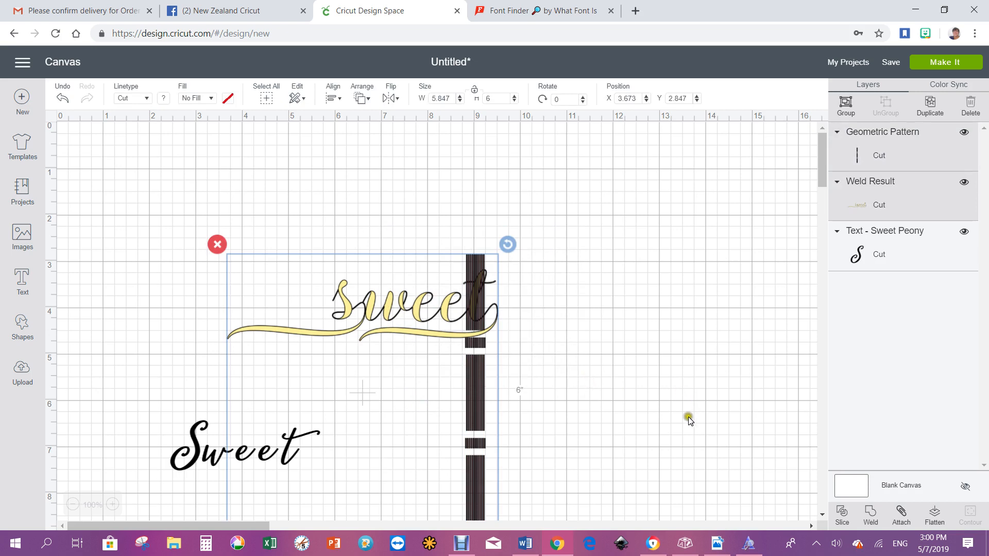
pyautogui.click(841, 512)
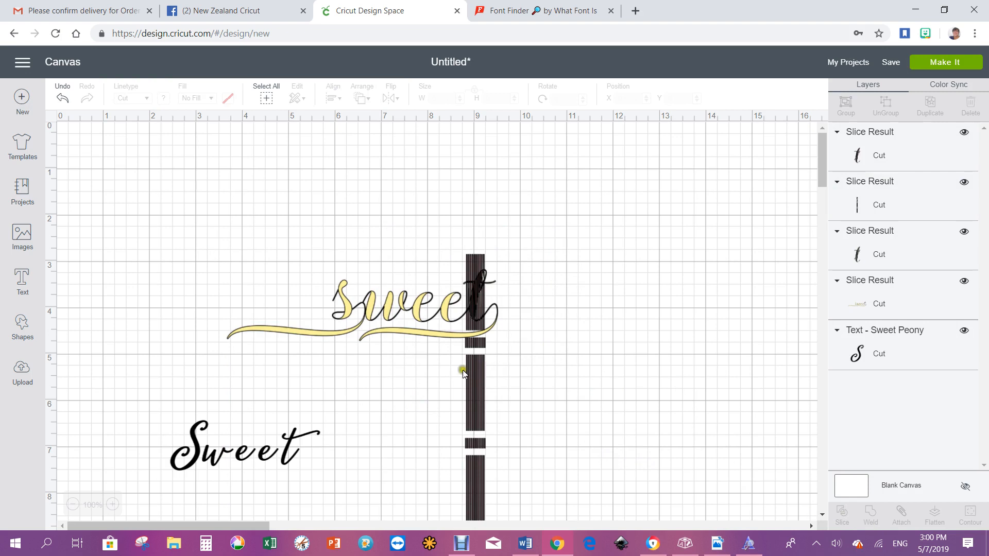
# - Move the leftover pattern strip clear of the lettering to about X 12.03, Y 2.69
pyautogui.moveTo(478, 368); pyautogui.dragTo(625, 363)
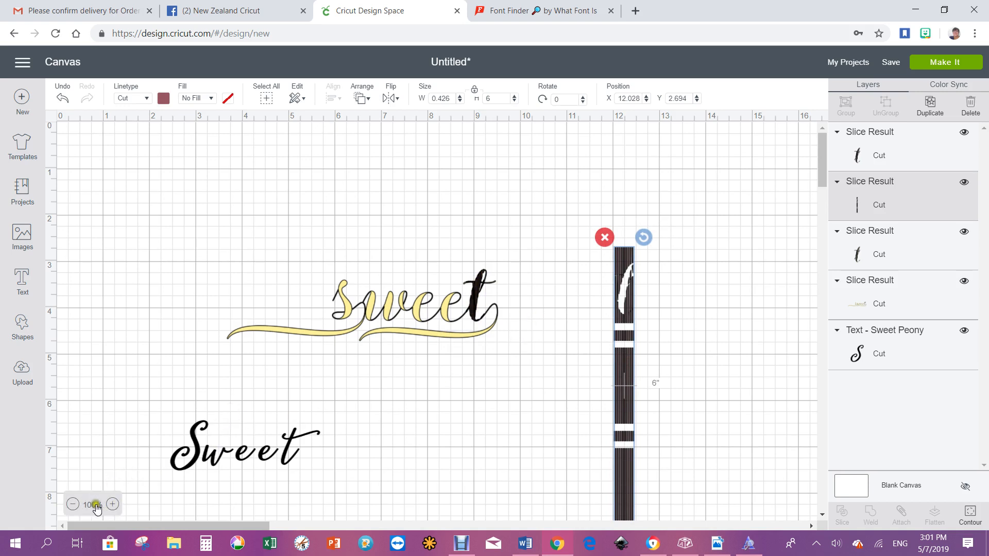
# - Examine the sliced t of the lettering and the leftover pattern strip up close at 300% magnification
pyautogui.click(112, 504)
pyautogui.click(112, 504)
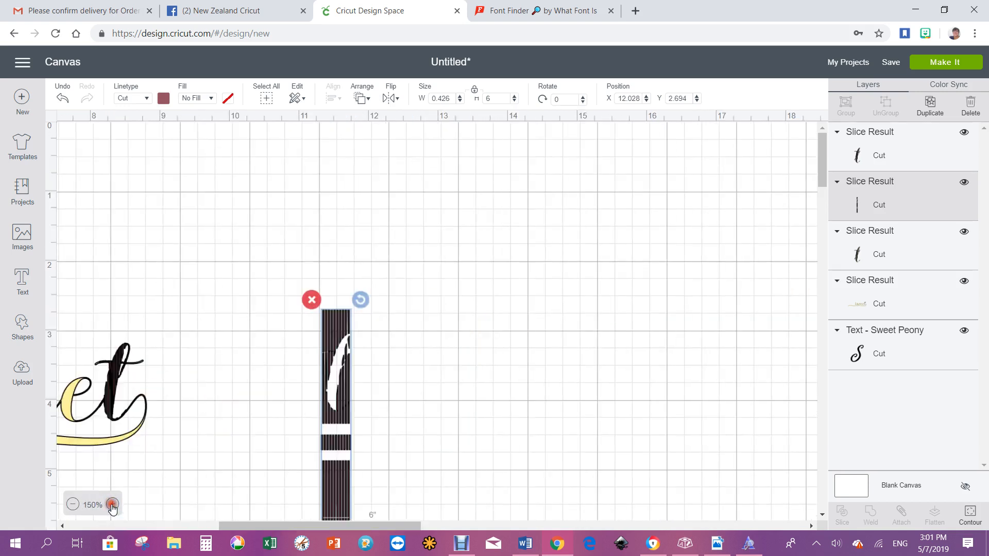
pyautogui.moveTo(281, 524); pyautogui.dragTo(130, 499)
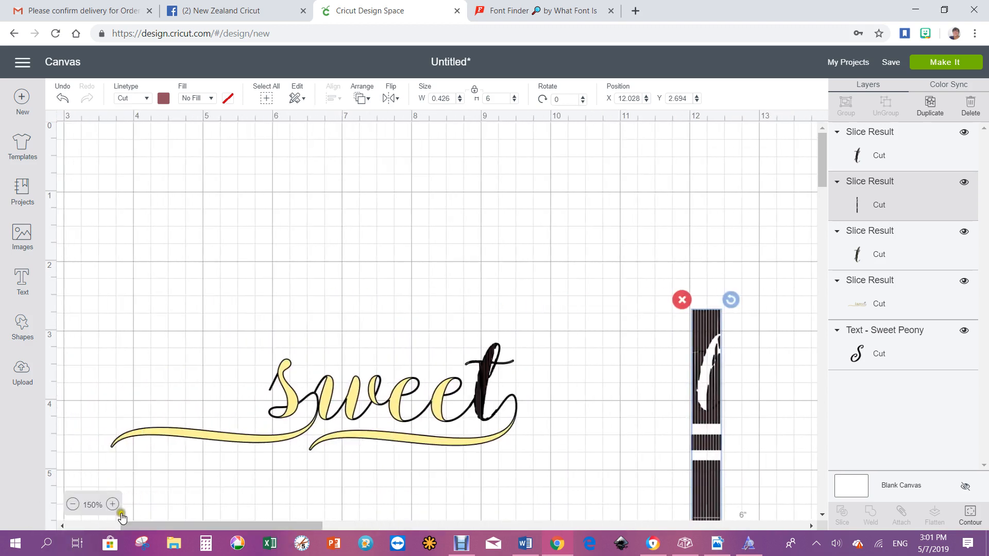
pyautogui.click(113, 504)
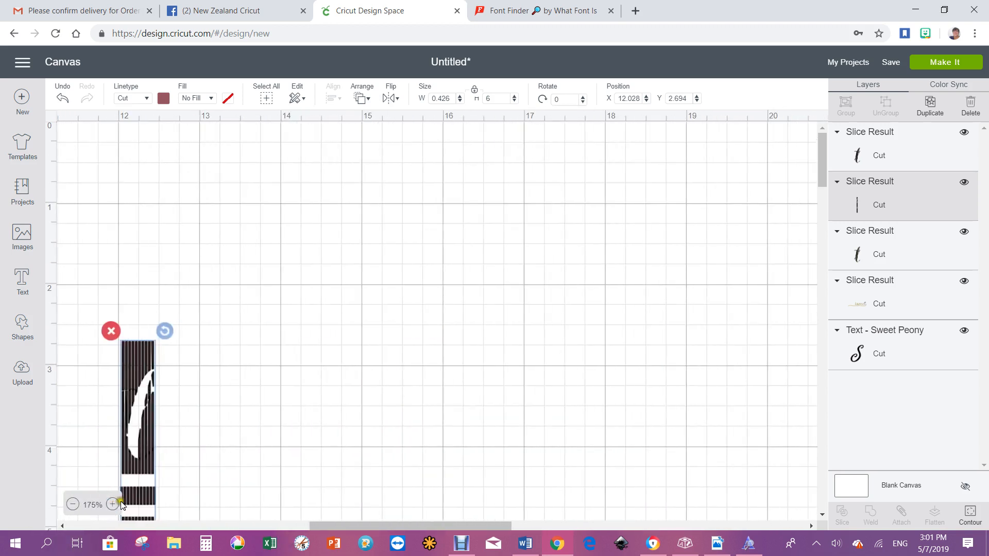
pyautogui.moveTo(323, 524); pyautogui.dragTo(137, 505)
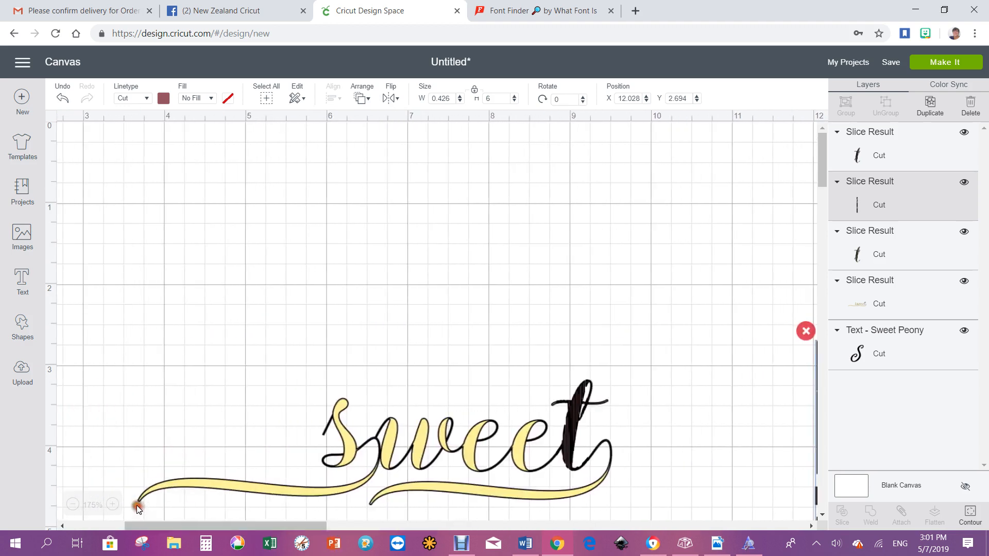
pyautogui.scroll(-4, 312, 478)
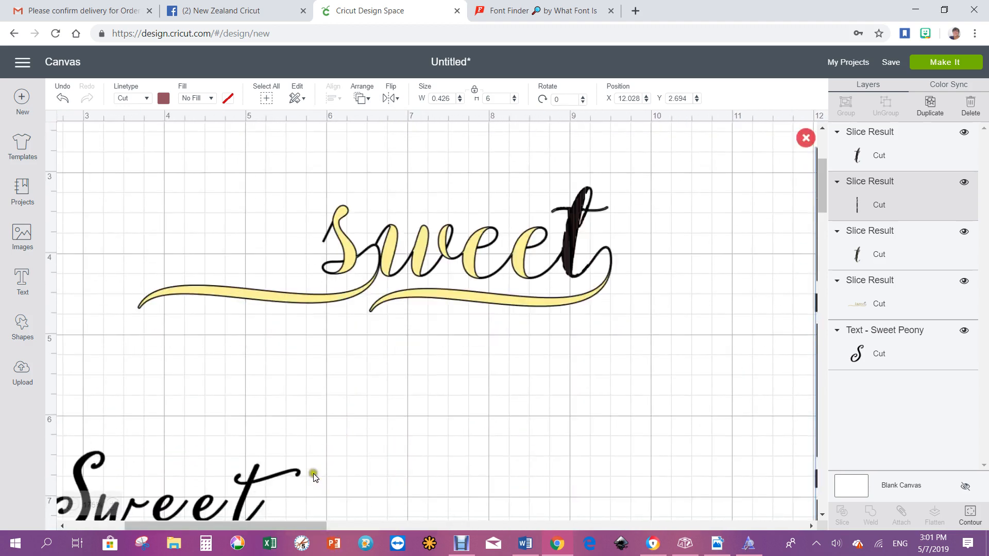
pyautogui.click(112, 505)
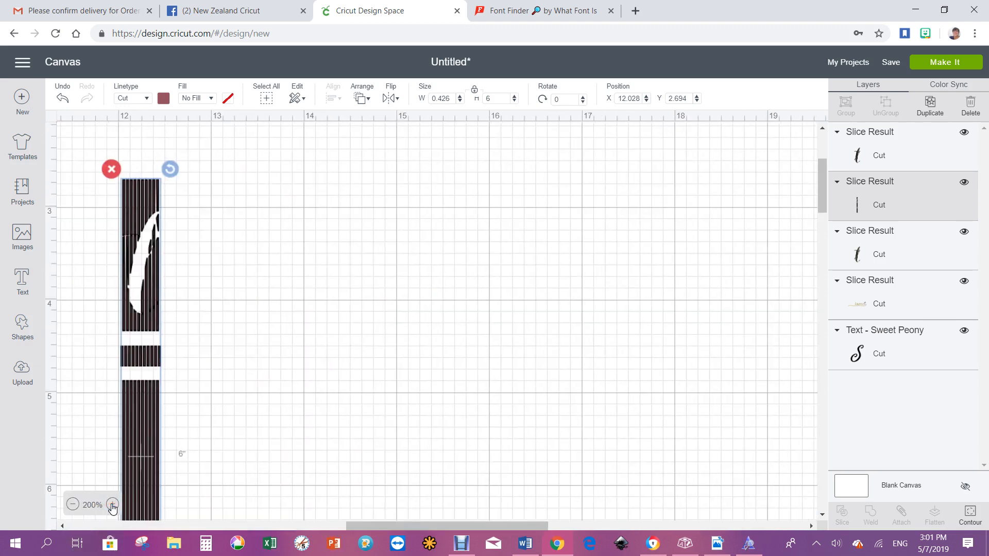
pyautogui.click(112, 505)
pyautogui.click(111, 505)
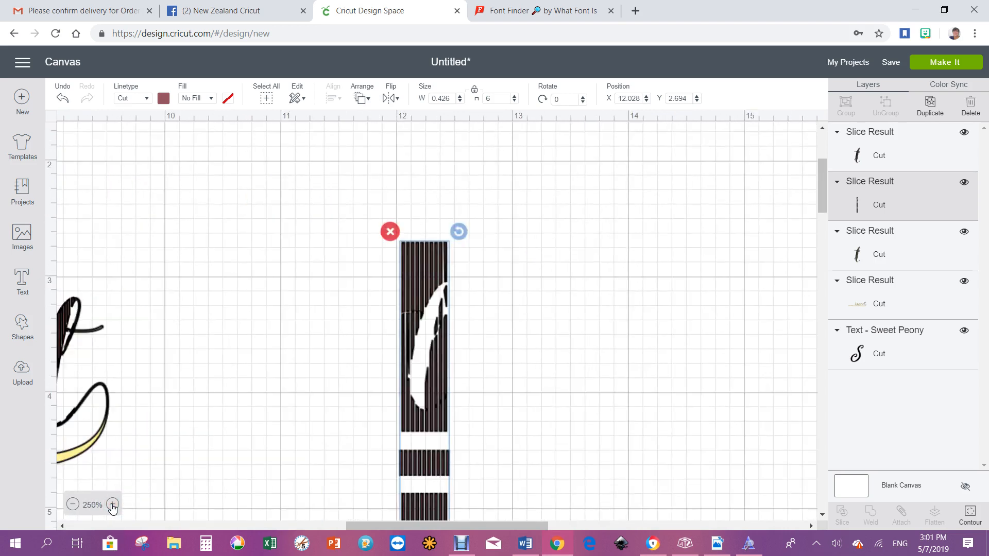
pyautogui.click(112, 505)
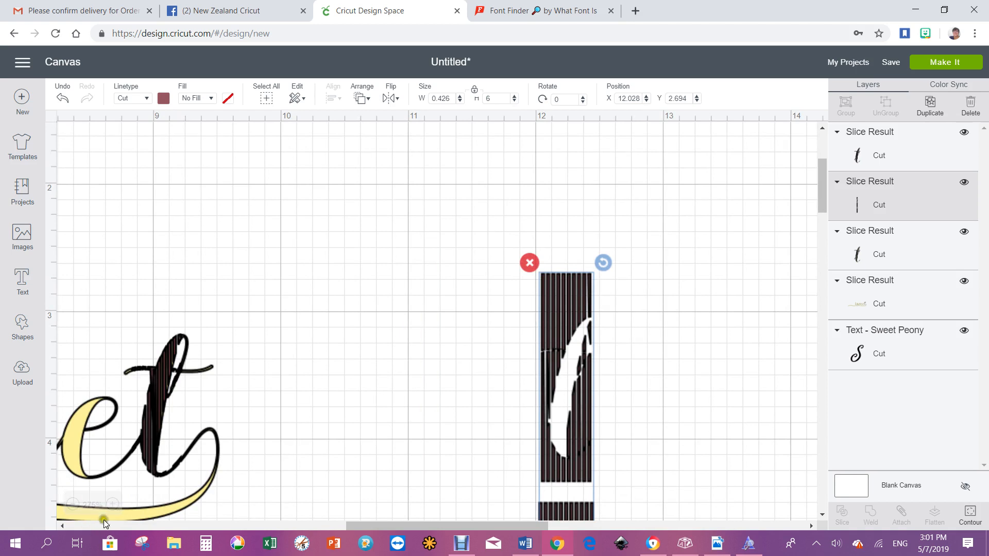
pyautogui.click(112, 505)
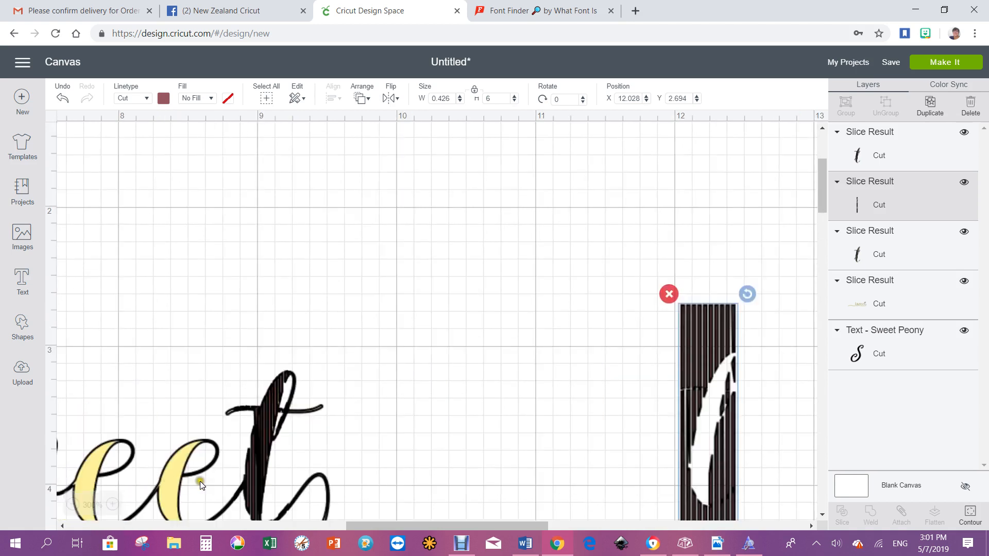
pyautogui.scroll(-3, 267, 419)
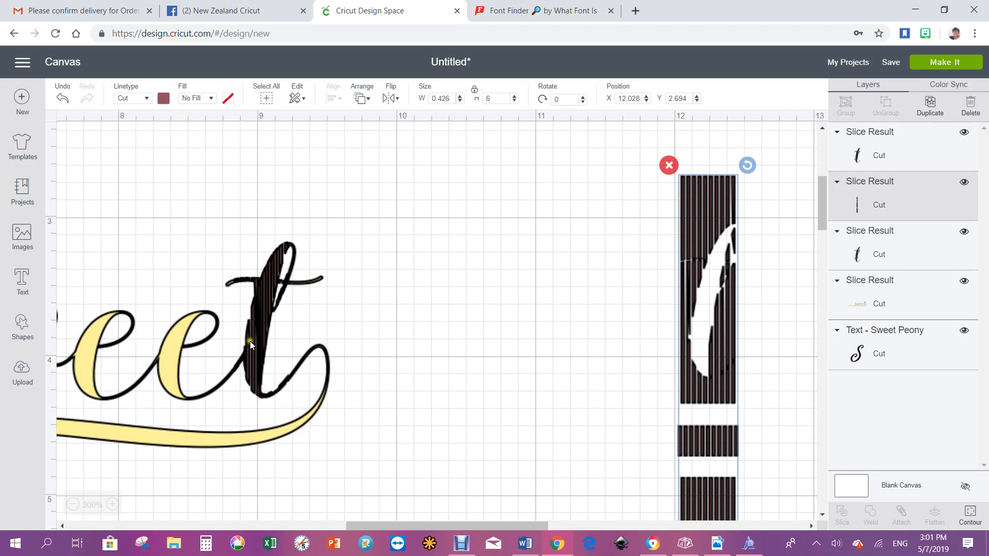
# - Change the linetype of the topmost t slice piece to Draw
pyautogui.click(264, 298)
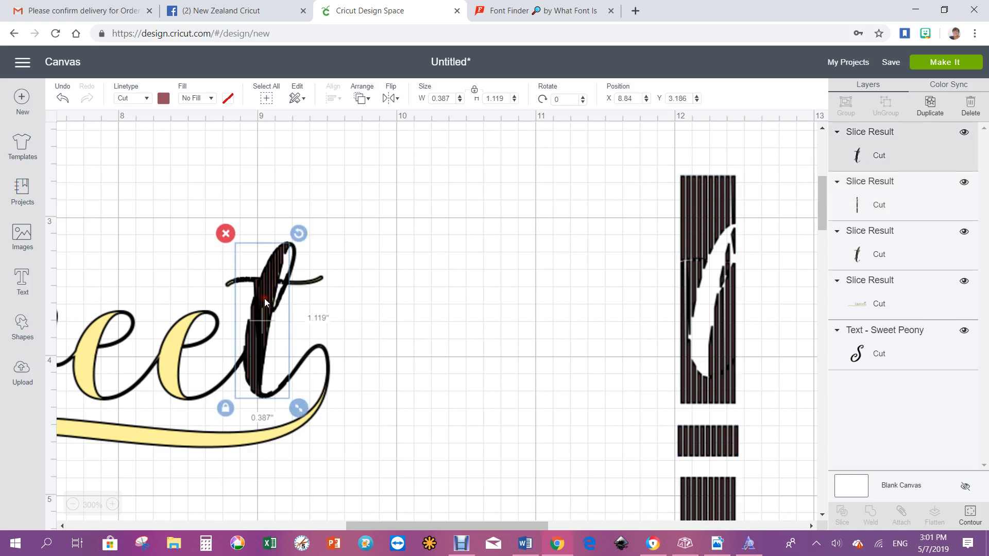
pyautogui.click(147, 98)
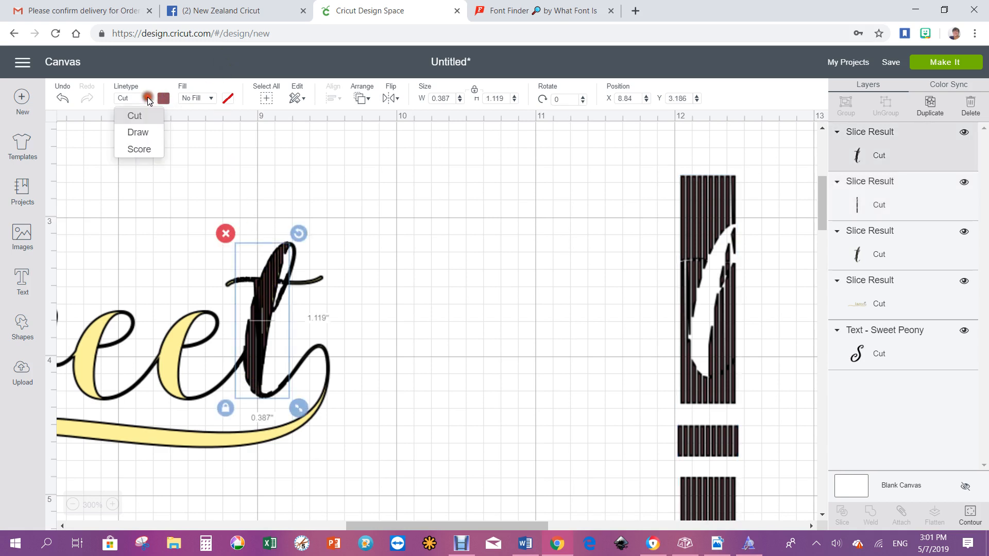
pyautogui.click(138, 134)
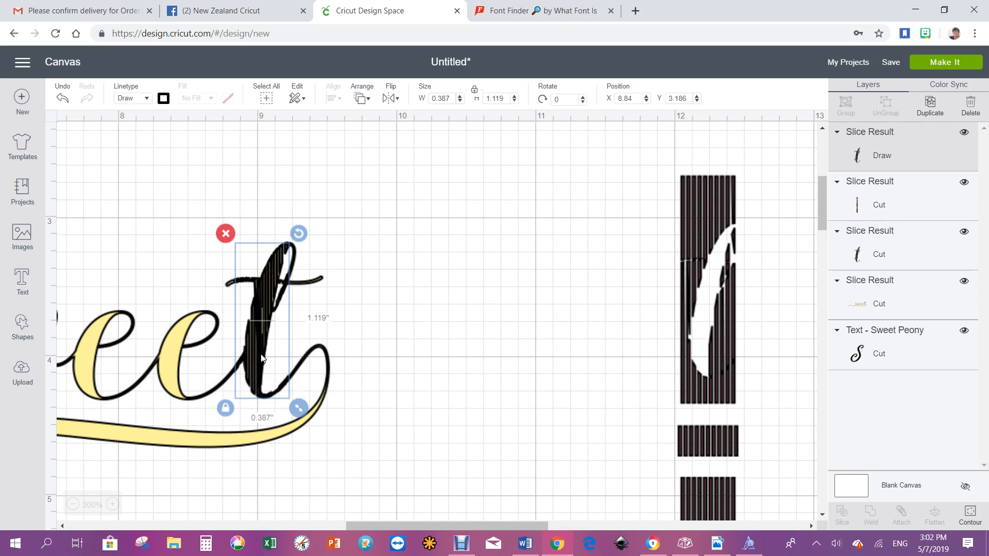
# - Move the Draw t piece into the empty area right of the lettering and shift the cut t piece beneath it to X 8.849, Y 3.186
pyautogui.moveTo(258, 351)
pyautogui.mouseDown()
pyautogui.moveTo(301, 341)
pyautogui.moveTo(438, 361)
pyautogui.mouseUp()
pyautogui.moveTo(258, 333)
pyautogui.mouseDown()
pyautogui.moveTo(314, 329)
pyautogui.moveTo(489, 354)
pyautogui.moveTo(477, 379)
pyautogui.moveTo(257, 330)
pyautogui.moveTo(304, 320)
pyautogui.moveTo(502, 344)
pyautogui.moveTo(376, 324)
pyautogui.moveTo(264, 320)
pyautogui.moveTo(260, 332)
pyautogui.mouseUp()
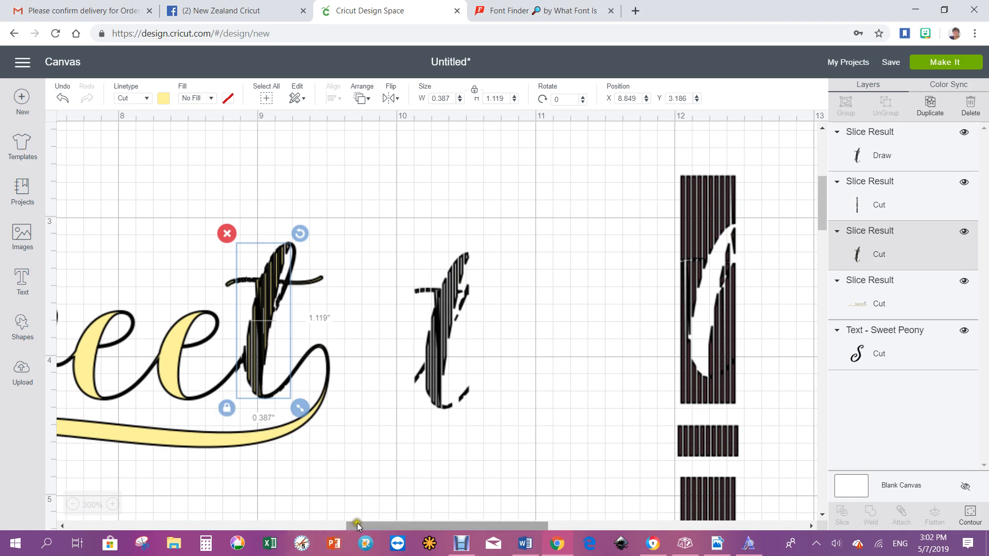
pyautogui.moveTo(359, 525); pyautogui.dragTo(259, 525)
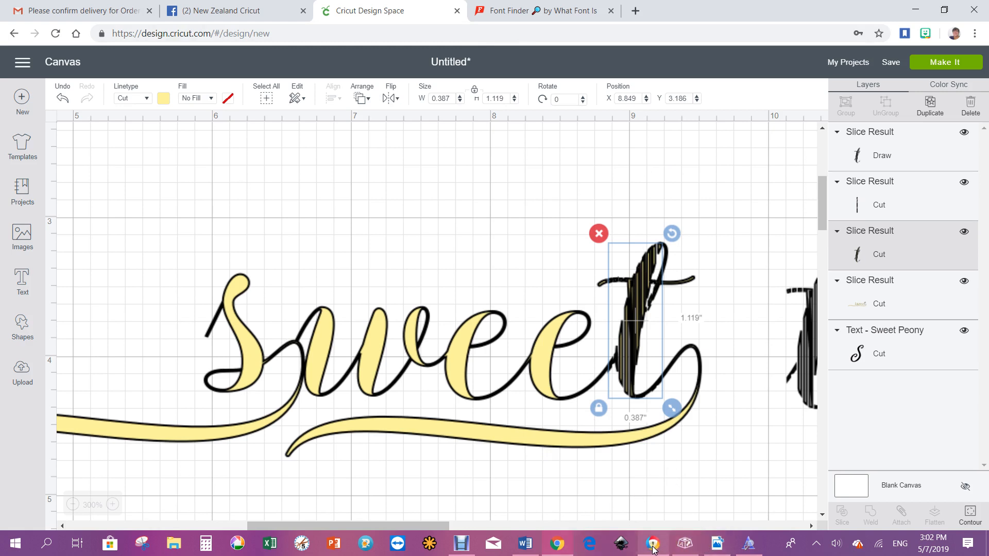
pyautogui.moveTo(652, 548)
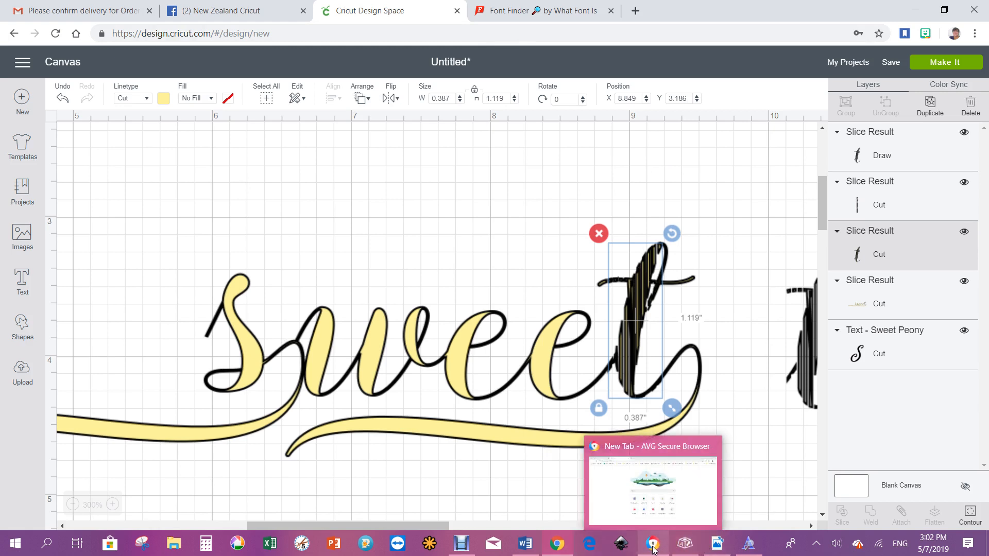